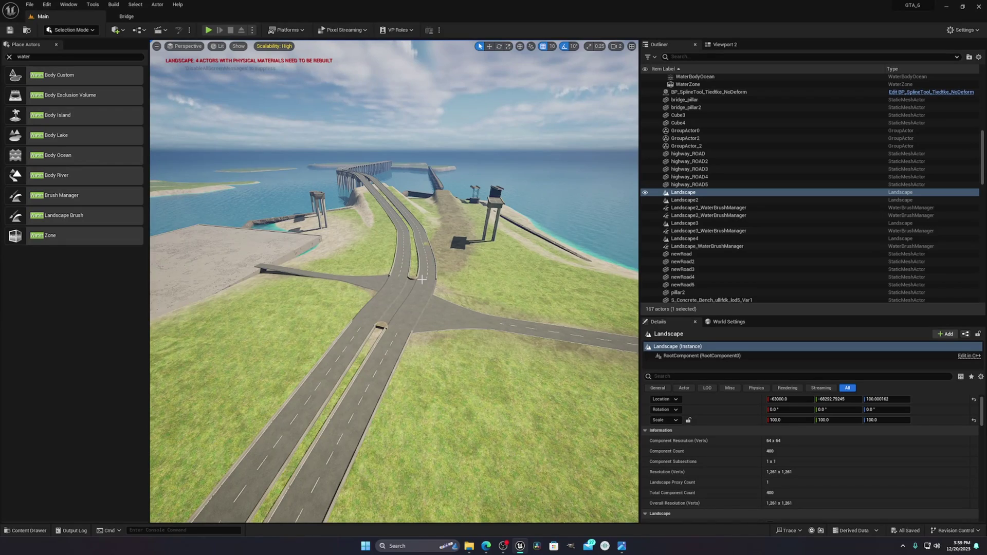
Examine the highway, junction, bridge and pillars on the island landscape from several viewpoints.
{"action": "key", "text": "w"}
{"action": "right_click_drag", "start_coordinate": [421, 279], "coordinate": [406, 341]}
{"action": "key", "text": "w"}
{"action": "key", "text": "w"}
{"action": "key", "text": "s"}
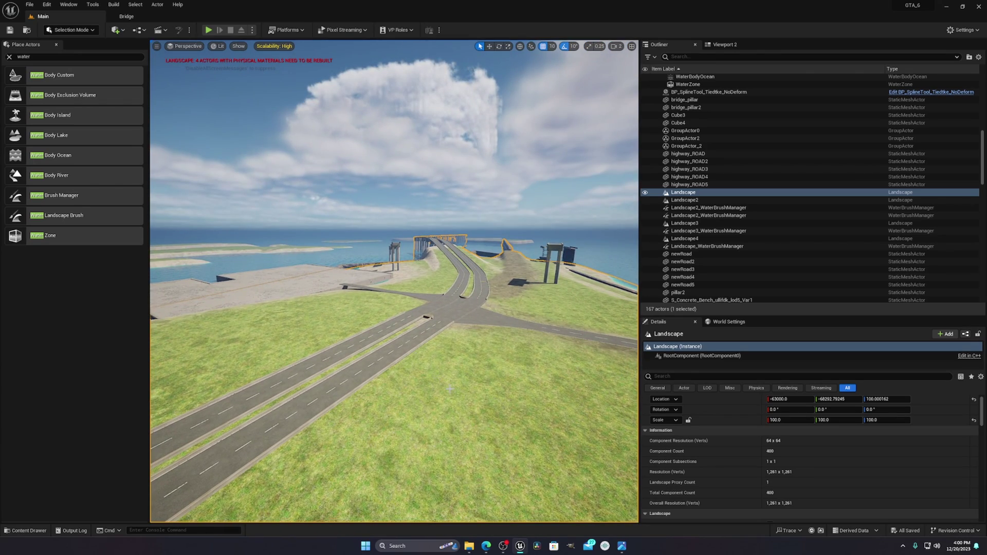
{"action": "key", "text": "a"}
{"action": "key", "text": "s"}
{"action": "right_click_drag", "start_coordinate": [386, 268], "coordinate": [430, 322]}
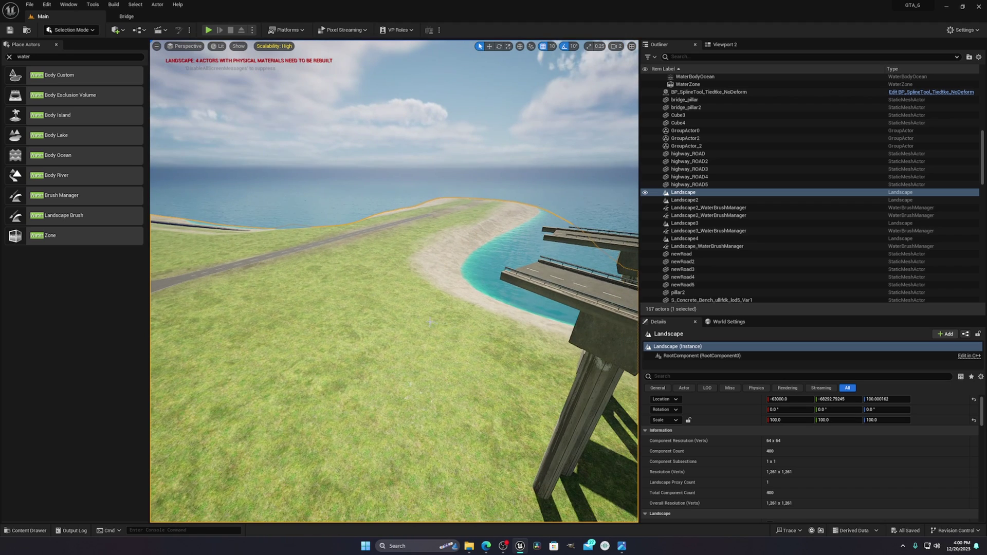
{"action": "right_click_drag", "start_coordinate": [354, 157], "coordinate": [208, 150]}
Switch to Landscape mode and activate the Splines tool for managing the landscape.
{"action": "left_click", "coordinate": [70, 33]}
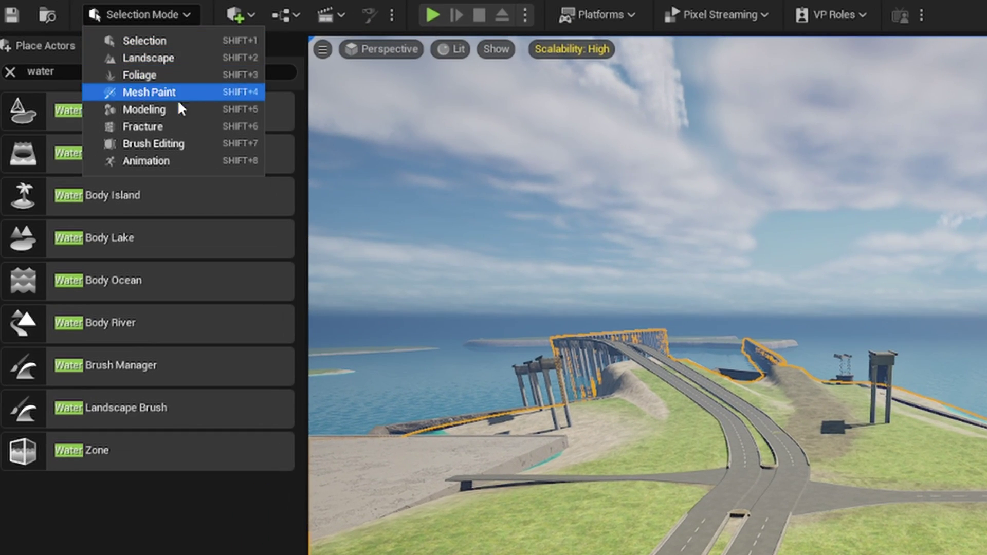
{"action": "left_click", "coordinate": [176, 57]}
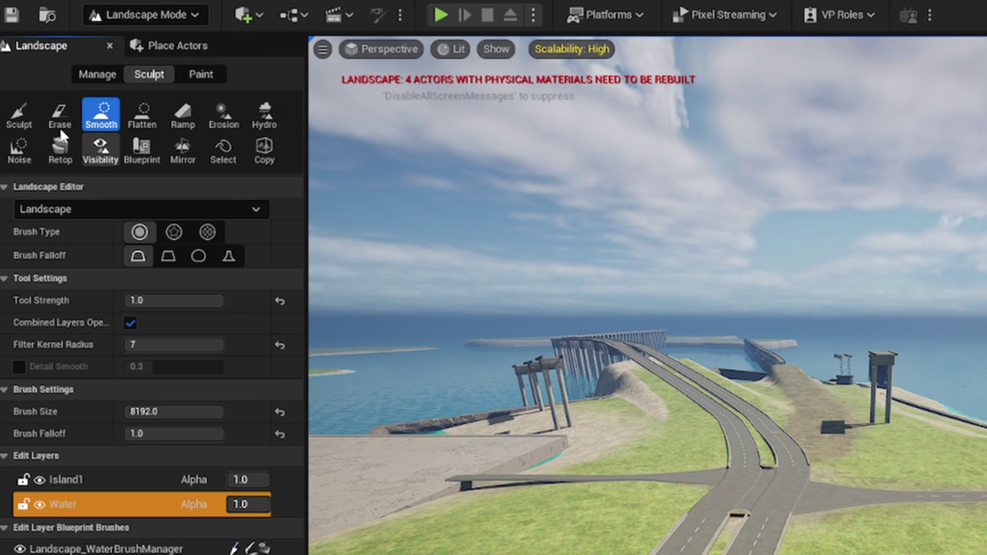
{"action": "left_click", "coordinate": [112, 78]}
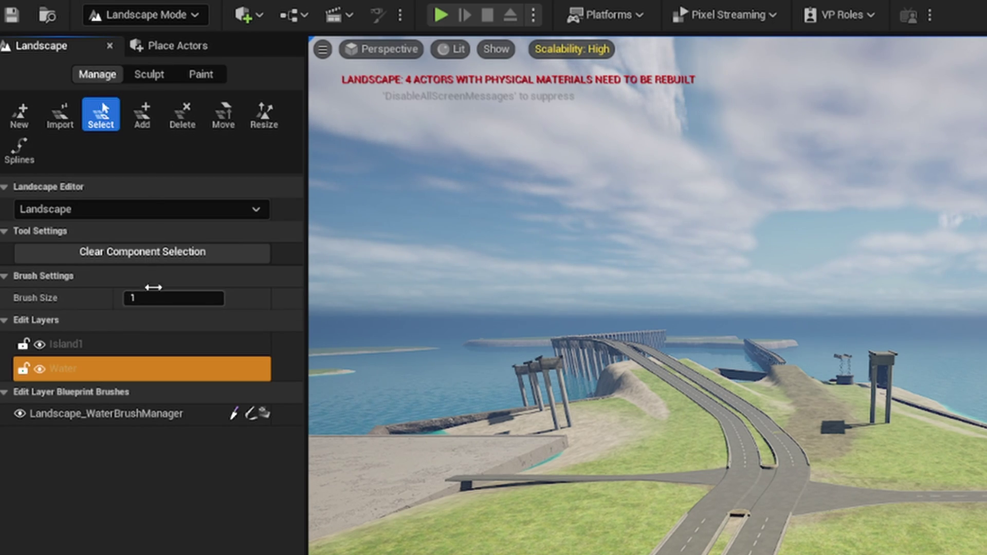
{"action": "left_click", "coordinate": [26, 116]}
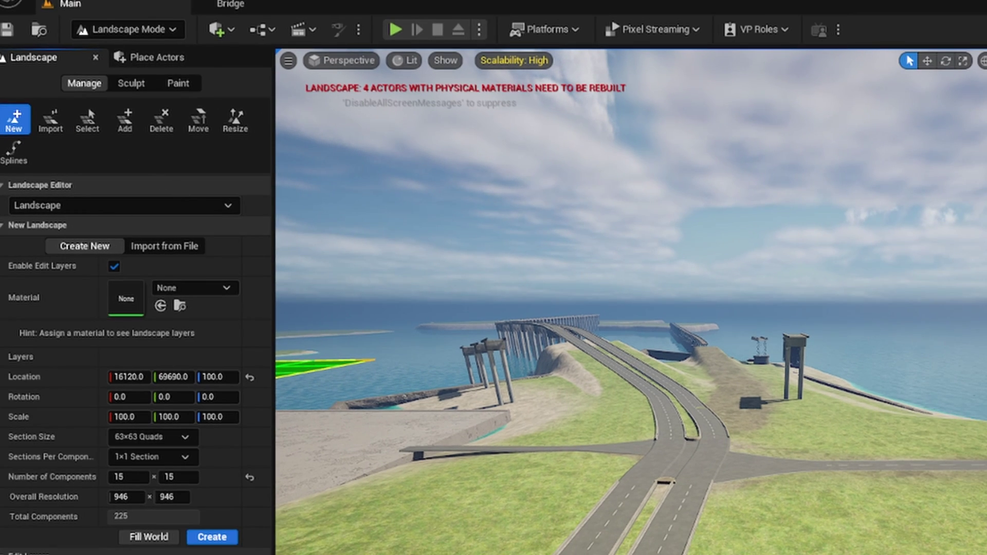
{"action": "right_click_drag", "start_coordinate": [454, 470], "coordinate": [462, 527]}
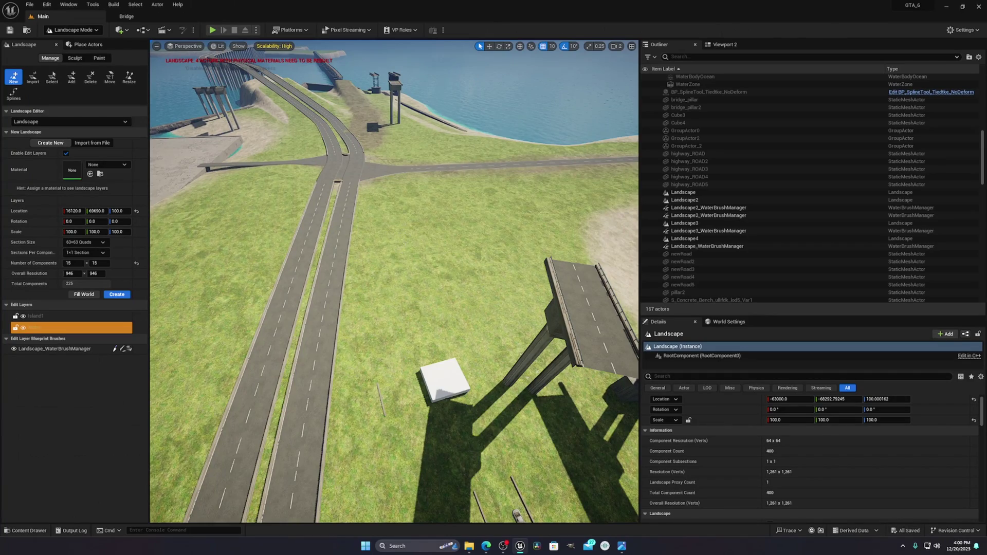
{"action": "right_click_drag", "start_coordinate": [394, 281], "coordinate": [412, 251]}
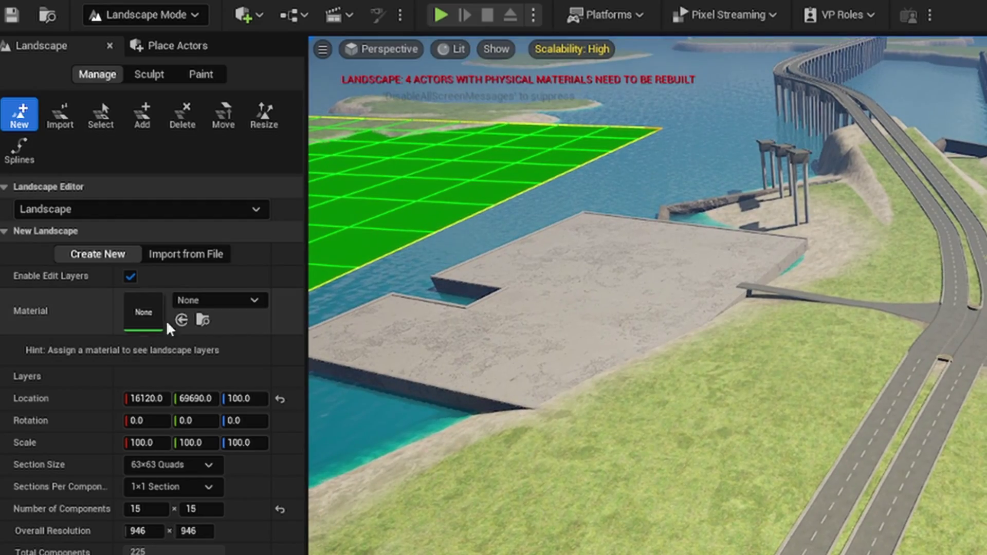
{"action": "left_click", "coordinate": [22, 163]}
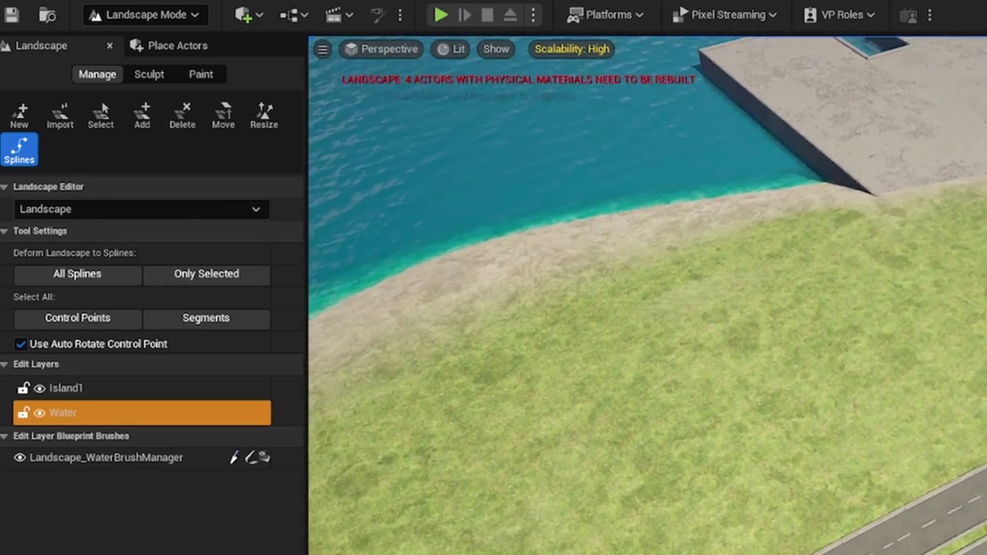
Place two connected landscape spline control points on the open grass beside the highway, the second at about X 98392, Y 68605.
{"action": "right_click_drag", "start_coordinate": [648, 309], "coordinate": [689, 293]}
{"action": "right_click_drag", "start_coordinate": [444, 309], "coordinate": [561, 275]}
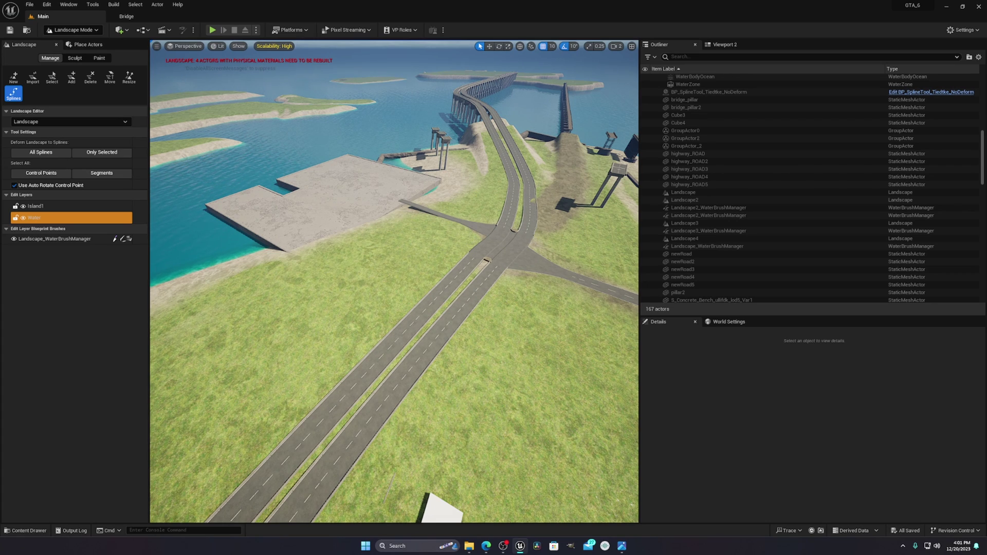
{"action": "right_click_drag", "start_coordinate": [560, 275], "coordinate": [620, 242]}
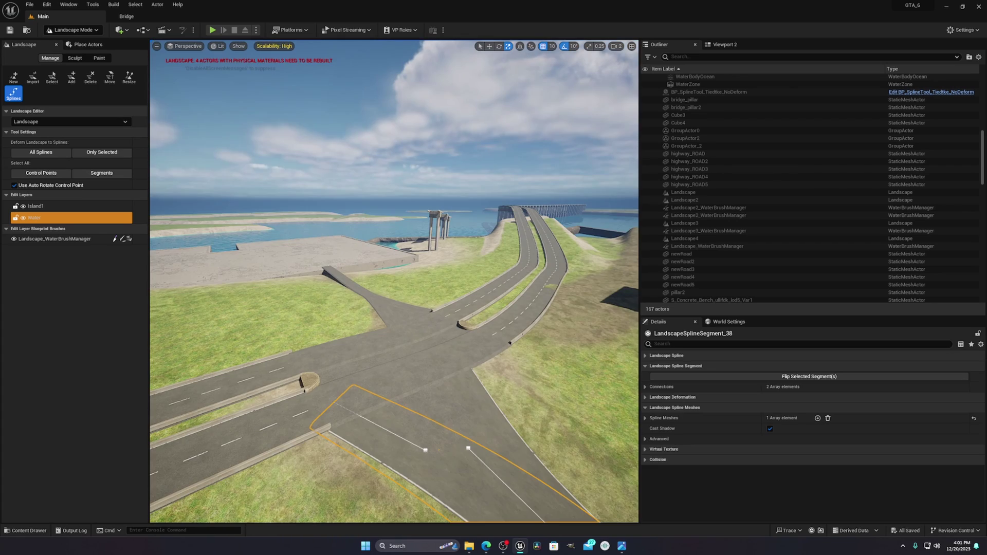
{"action": "right_click_drag", "start_coordinate": [442, 308], "coordinate": [206, 310]}
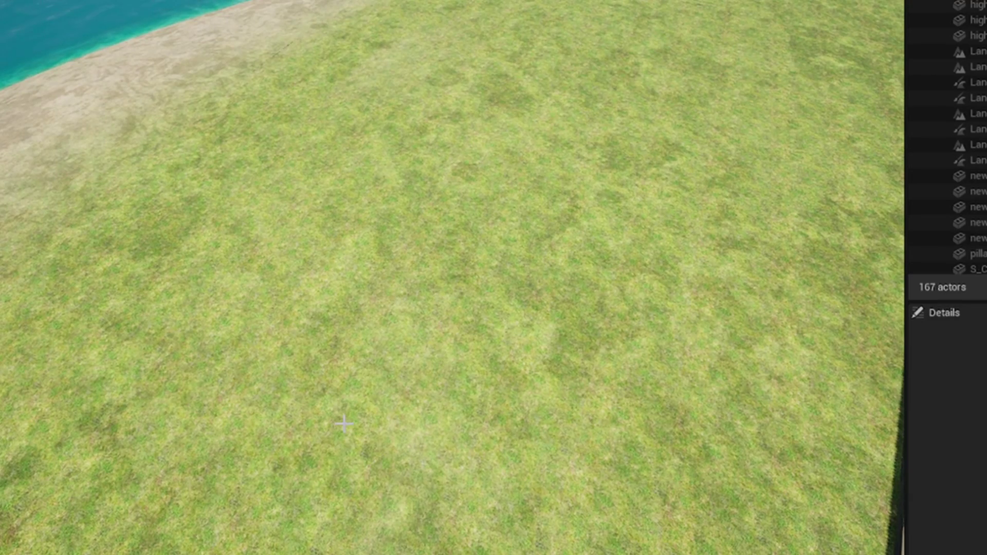
{"action": "left_click", "coordinate": [361, 418], "text": "ctrl"}
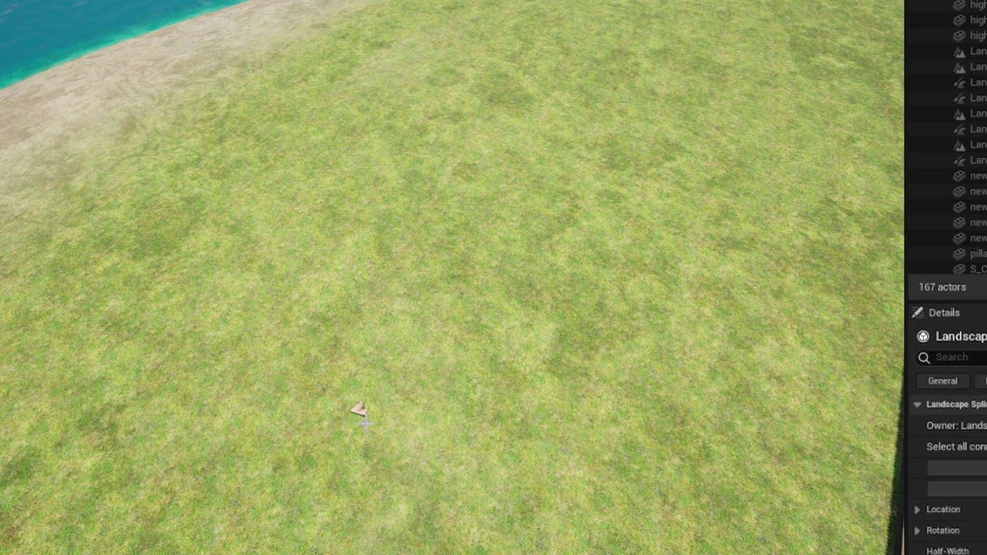
{"action": "left_click", "coordinate": [540, 251], "text": "ctrl"}
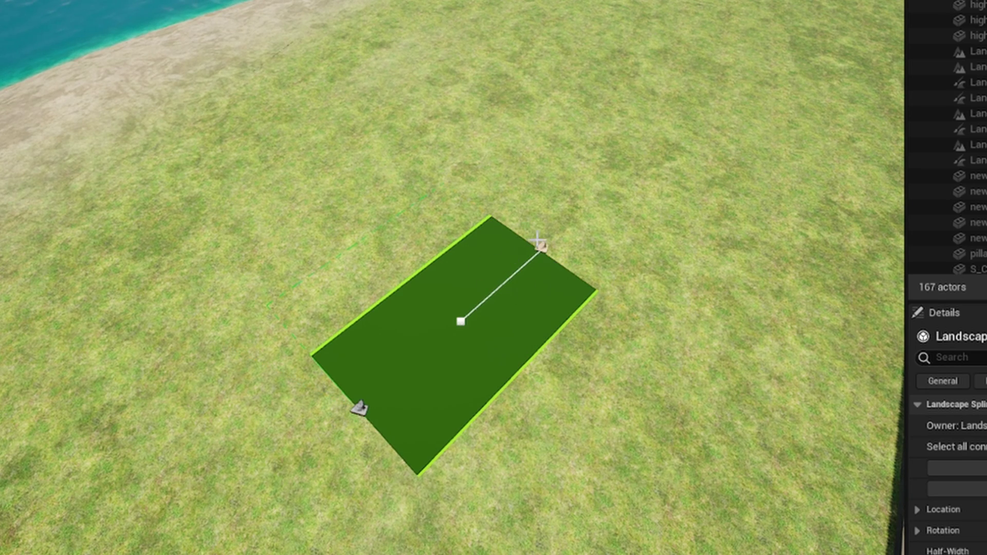
Extend the spline toward the concrete platform by duplicating its end control point along the X axis to about X 90732.
{"action": "right_click_drag", "start_coordinate": [627, 273], "coordinate": [469, 321]}
{"action": "right_click_drag", "start_coordinate": [633, 258], "coordinate": [571, 210]}
{"action": "right_click_drag", "start_coordinate": [394, 288], "coordinate": [486, 206]}
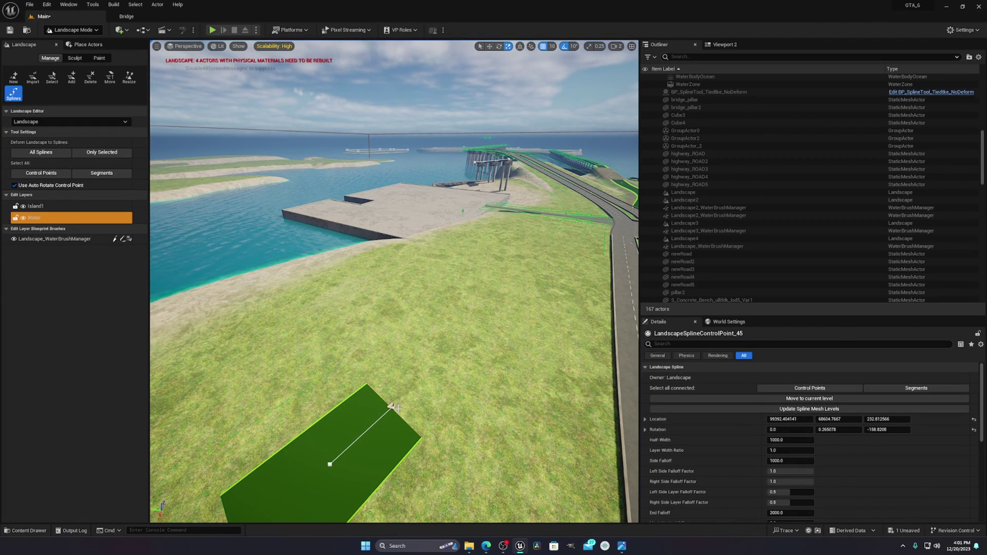
{"action": "right_click_drag", "start_coordinate": [398, 409], "coordinate": [392, 407]}
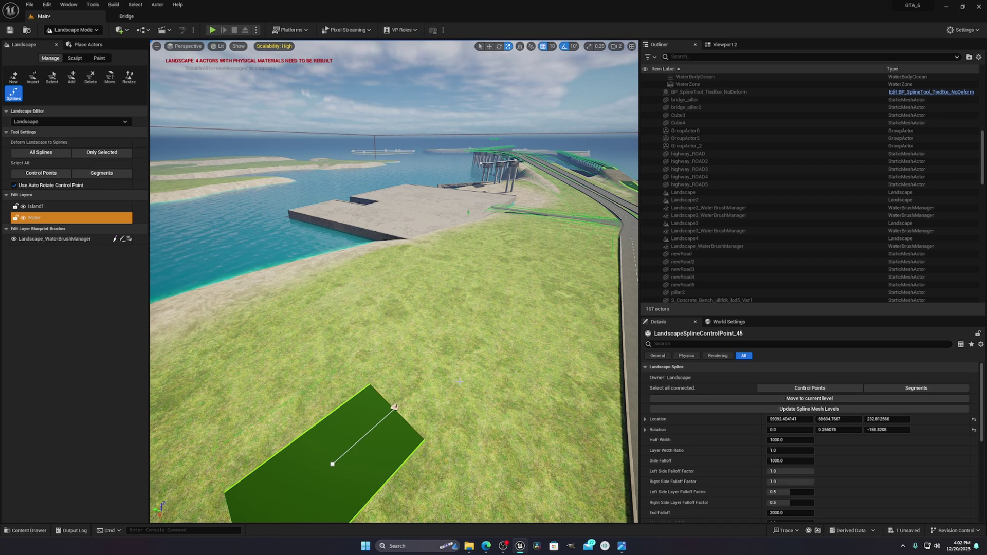
{"action": "key", "text": "w"}
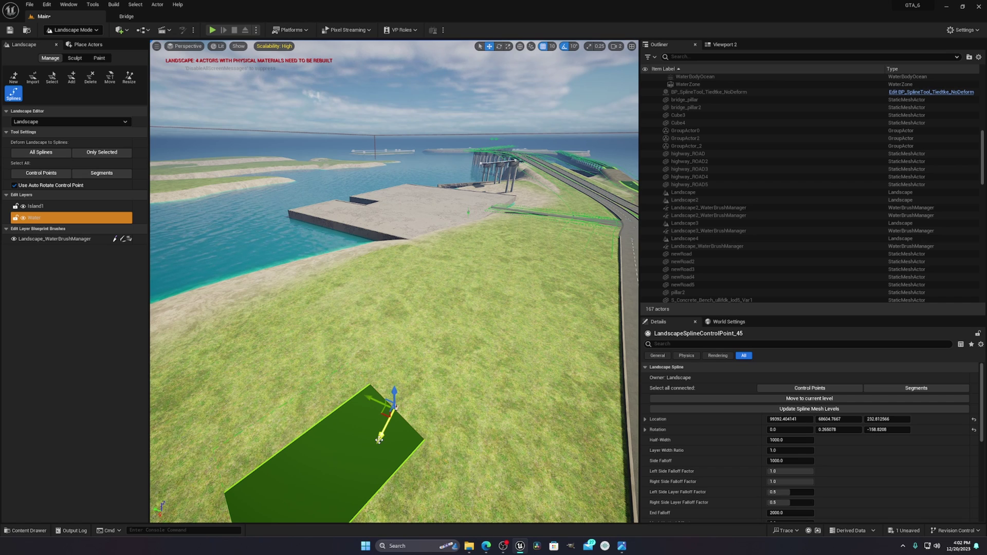
{"action": "left_click_drag", "start_coordinate": [379, 440], "coordinate": [456, 270], "text": "alt"}
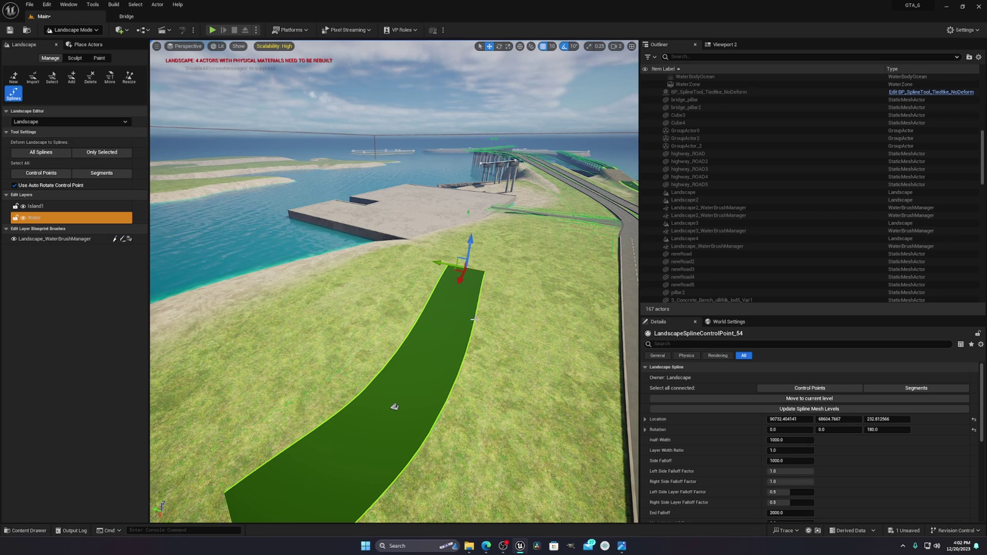
Try raising the spline's new end control point to a height of about 2133.
{"action": "right_click_drag", "start_coordinate": [475, 297], "coordinate": [635, 284]}
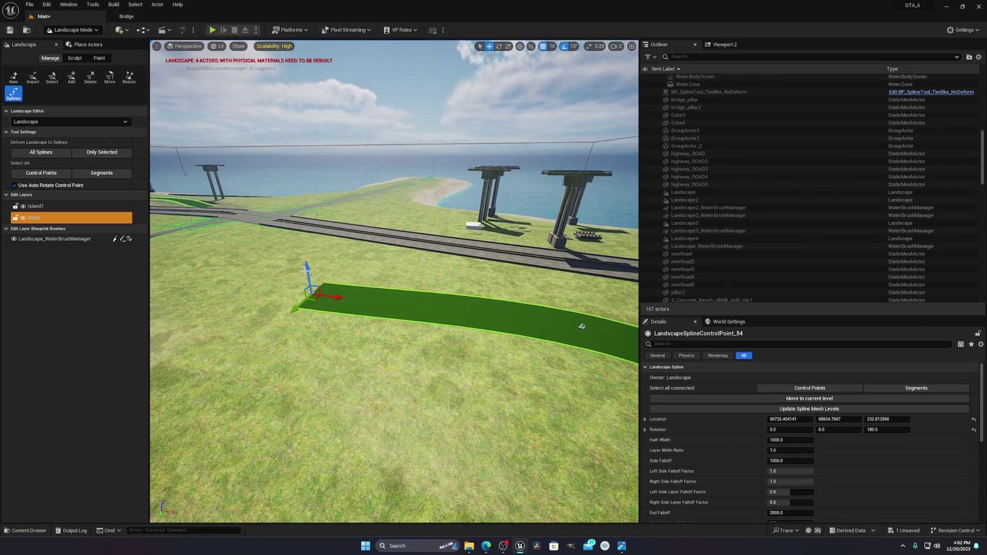
{"action": "left_click_drag", "start_coordinate": [307, 269], "coordinate": [307, 261]}
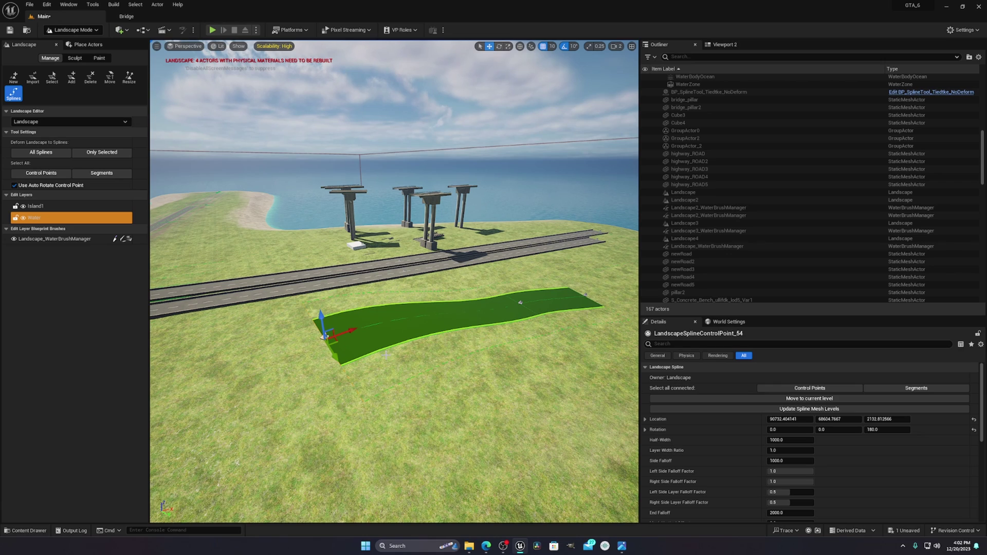
{"action": "right_click_drag", "start_coordinate": [386, 355], "coordinate": [367, 335]}
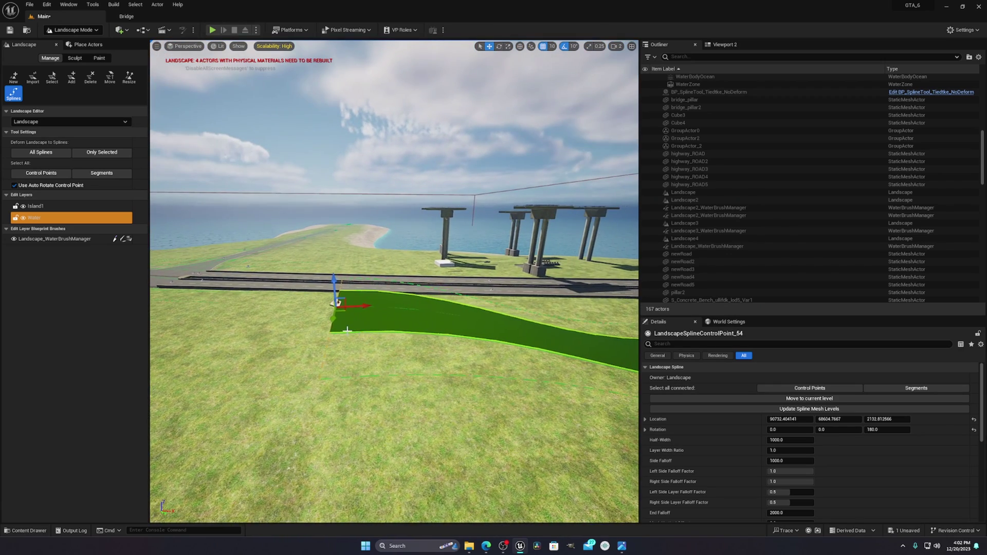
{"action": "key", "text": "ctrl+z"}
{"action": "right_click_drag", "start_coordinate": [422, 406], "coordinate": [476, 407]}
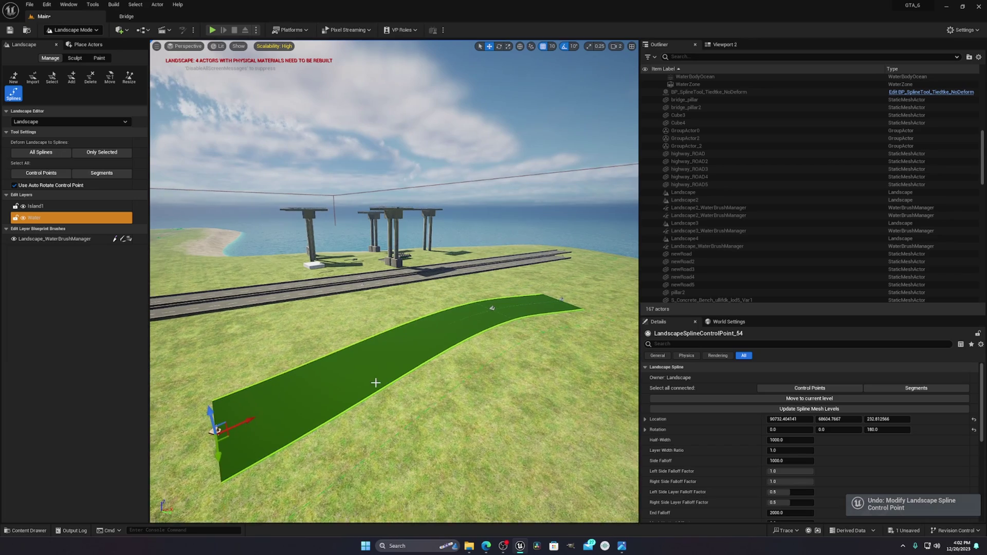
Examine the bridge roads over the water, the concrete platform and the new spline's course across the island.
{"action": "right_click_drag", "start_coordinate": [375, 384], "coordinate": [314, 379]}
{"action": "right_click_drag", "start_coordinate": [489, 387], "coordinate": [375, 359]}
{"action": "right_click_drag", "start_coordinate": [429, 312], "coordinate": [407, 287]}
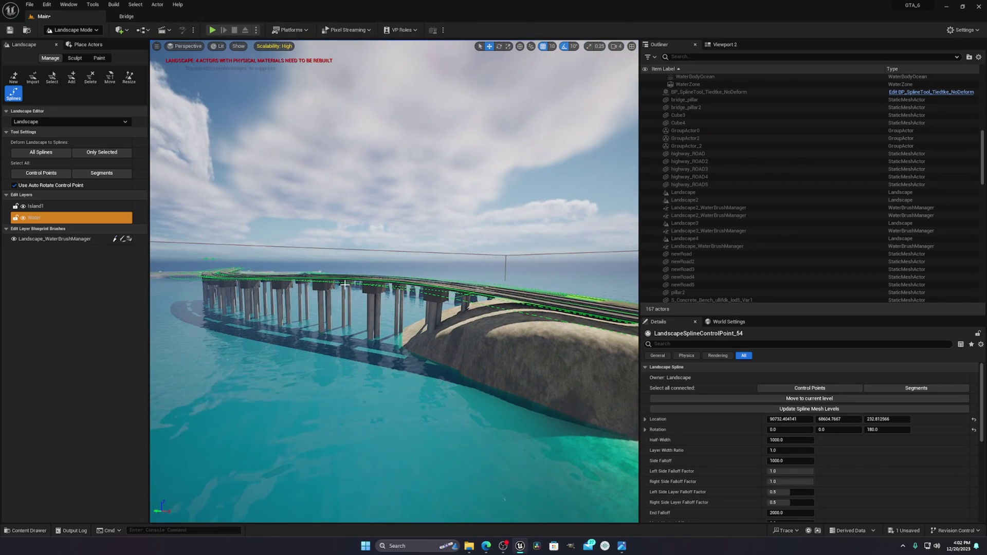
{"action": "right_click_drag", "start_coordinate": [344, 285], "coordinate": [345, 282]}
{"action": "right_click_drag", "start_coordinate": [230, 267], "coordinate": [401, 273]}
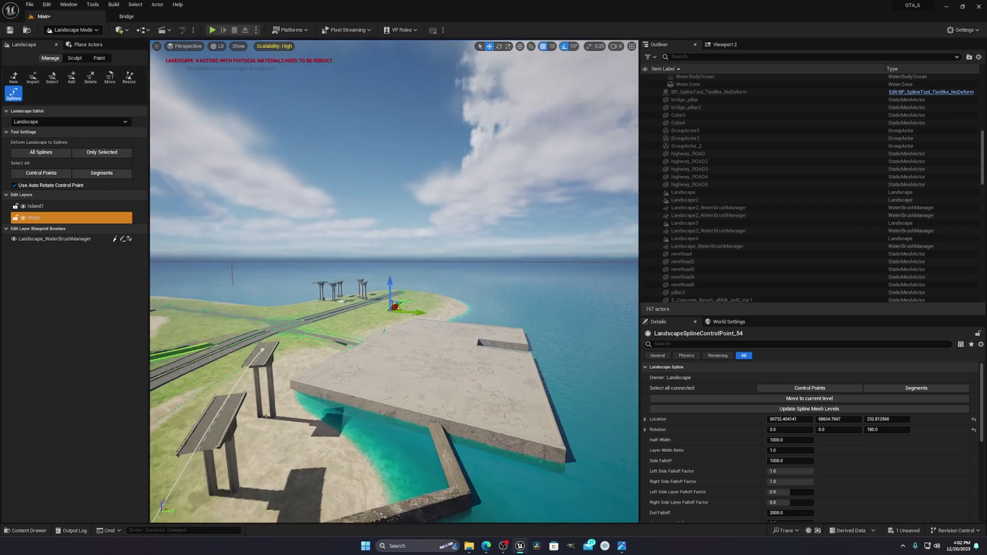
{"action": "right_click_drag", "start_coordinate": [327, 275], "coordinate": [284, 362]}
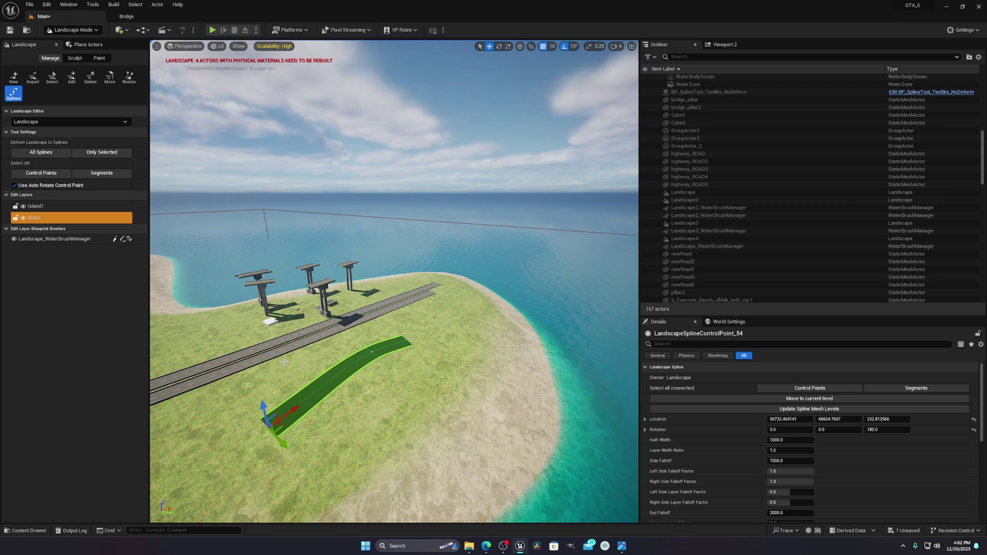
{"action": "right_click_drag", "start_coordinate": [353, 314], "coordinate": [612, 350]}
{"action": "right_click_drag", "start_coordinate": [353, 383], "coordinate": [353, 398]}
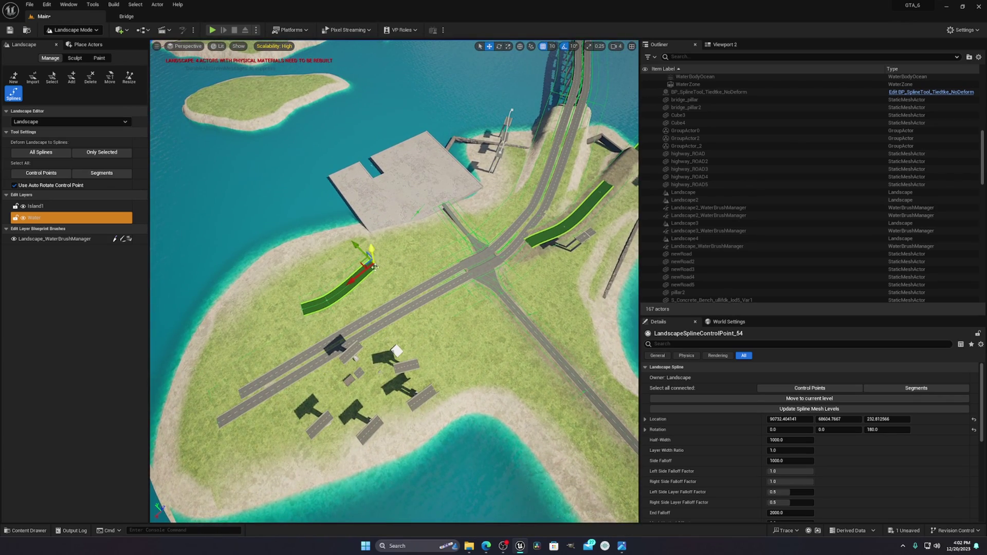
{"action": "right_click_drag", "start_coordinate": [233, 278], "coordinate": [422, 278]}
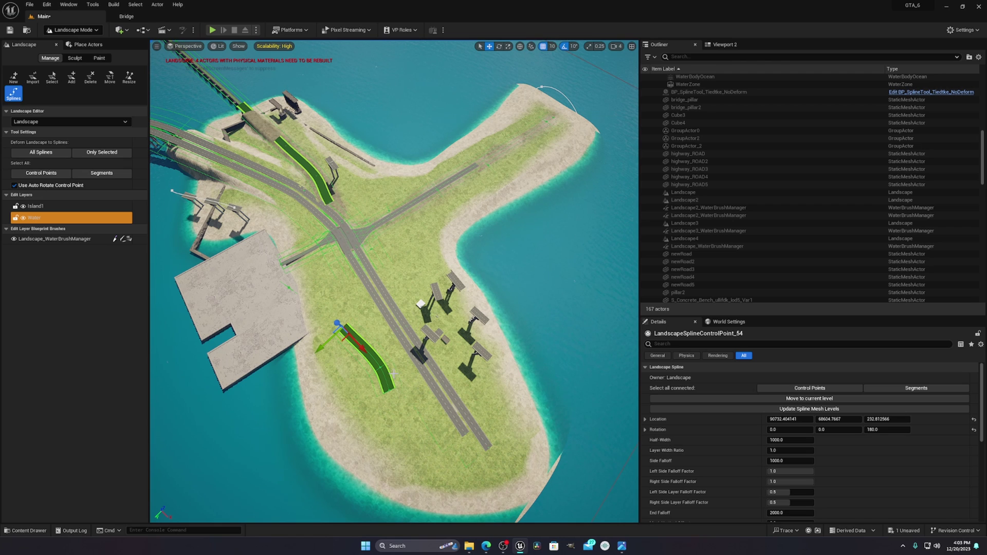
Try extending the spline with two more duplicated control points past the concrete platform, alongside the highway toward the bridge.
{"action": "left_click_drag", "start_coordinate": [343, 331], "coordinate": [325, 272], "text": "alt"}
{"action": "right_click_drag", "start_coordinate": [390, 352], "coordinate": [473, 371]}
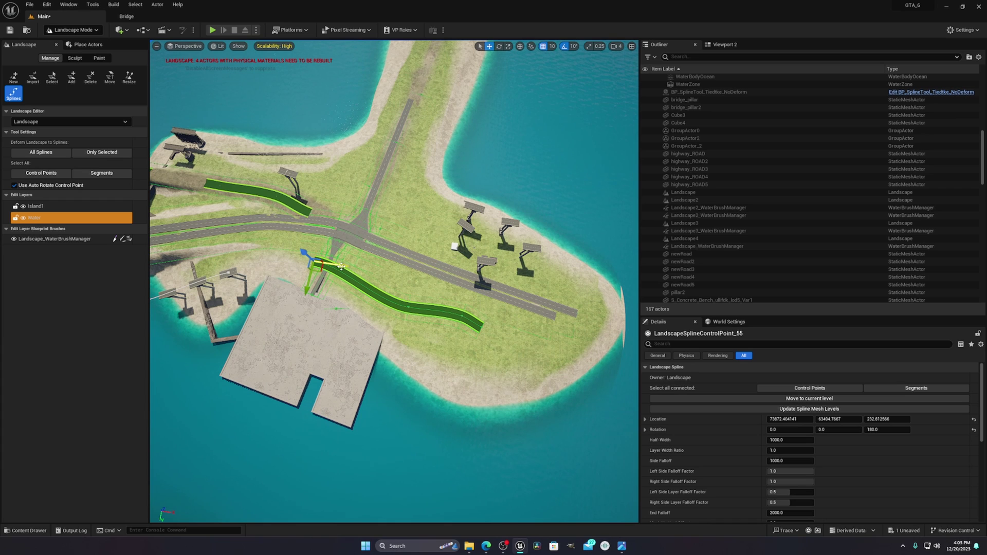
{"action": "left_click_drag", "start_coordinate": [341, 266], "coordinate": [248, 252], "text": "alt"}
{"action": "right_click_drag", "start_coordinate": [248, 252], "coordinate": [177, 234]}
{"action": "right_click_drag", "start_coordinate": [408, 245], "coordinate": [408, 245]}
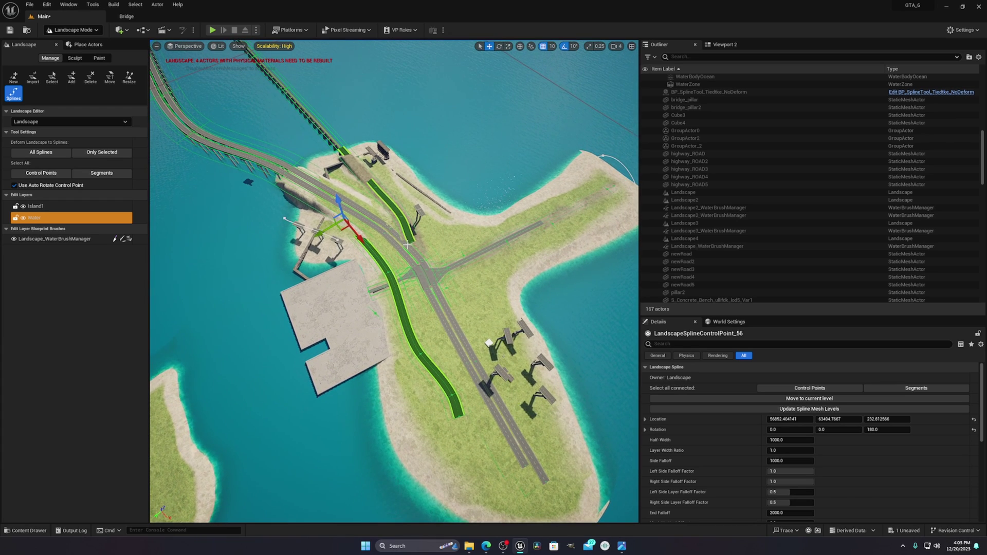
{"action": "key", "text": "ctrl+z"}
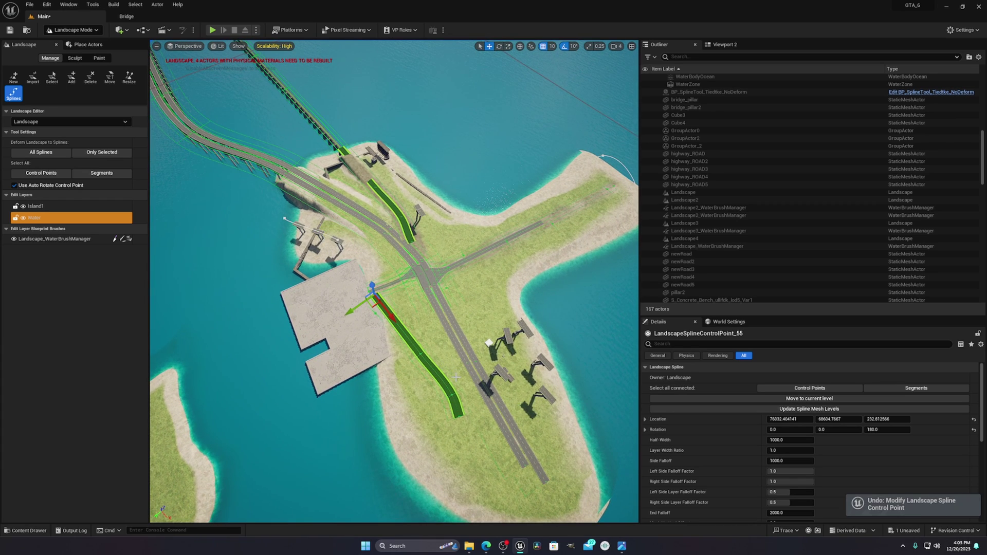
{"action": "right_click_drag", "start_coordinate": [473, 371], "coordinate": [473, 365]}
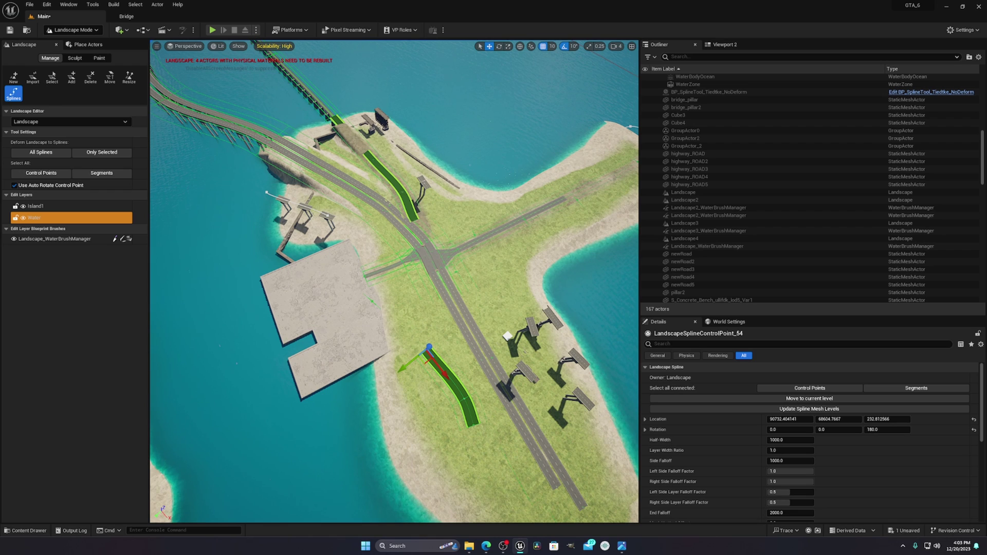
Select the new spline's end segment on the grass beside the highway and add one spline mesh entry to it.
{"action": "right_click_drag", "start_coordinate": [471, 404], "coordinate": [470, 404]}
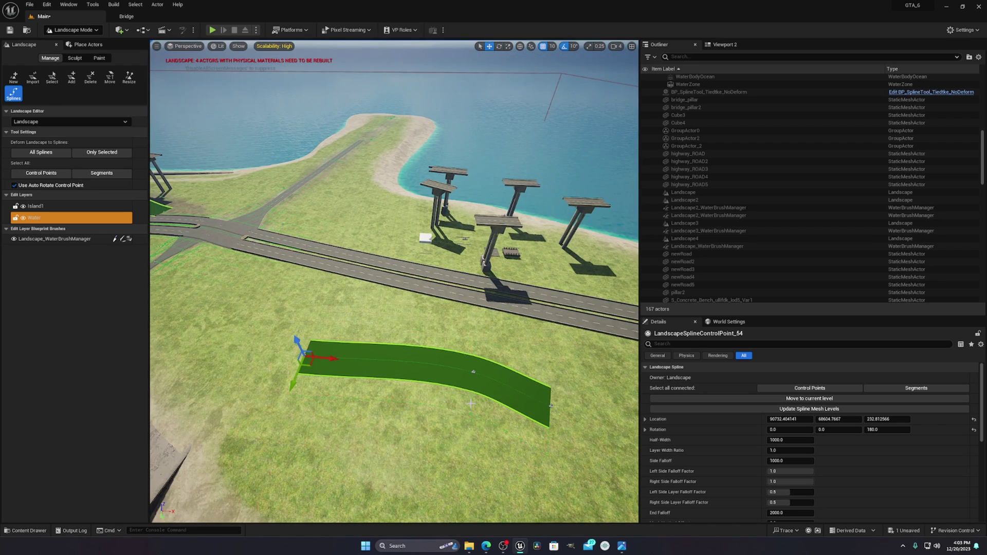
{"action": "right_click_drag", "start_coordinate": [527, 318], "coordinate": [526, 318]}
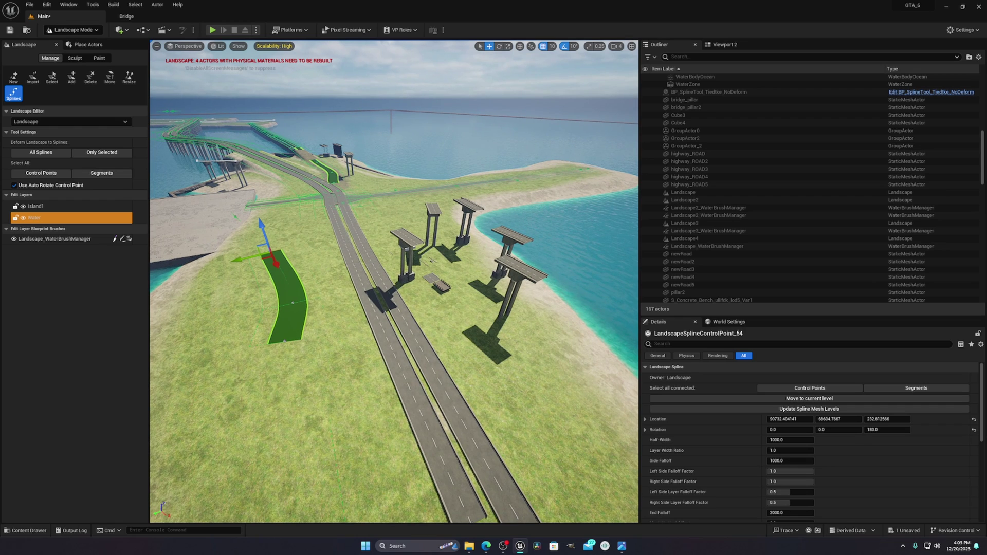
{"action": "left_click", "coordinate": [298, 335]}
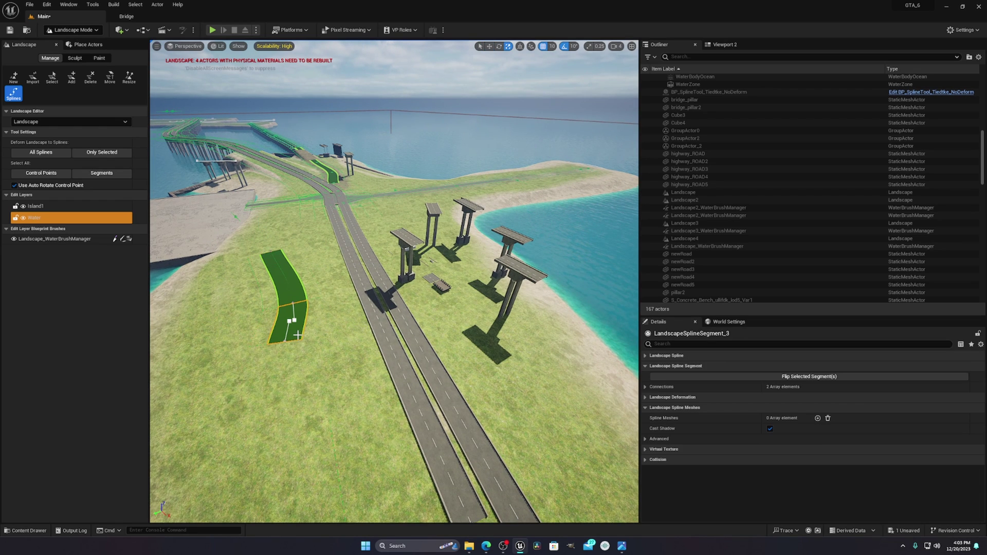
{"action": "right_click_drag", "start_coordinate": [338, 340], "coordinate": [338, 340]}
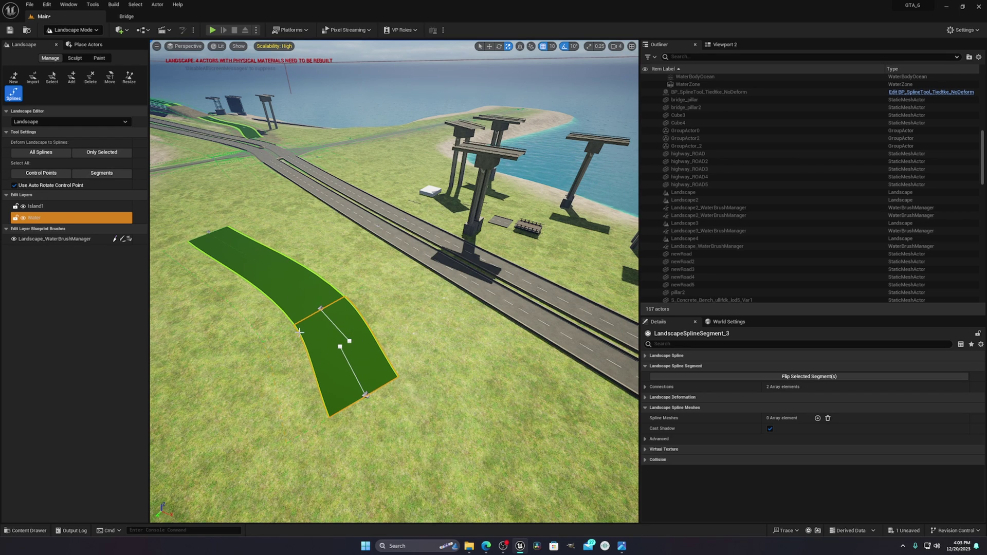
{"action": "left_click", "coordinate": [645, 397]}
{"action": "left_click", "coordinate": [649, 398]}
{"action": "left_click", "coordinate": [818, 418]}
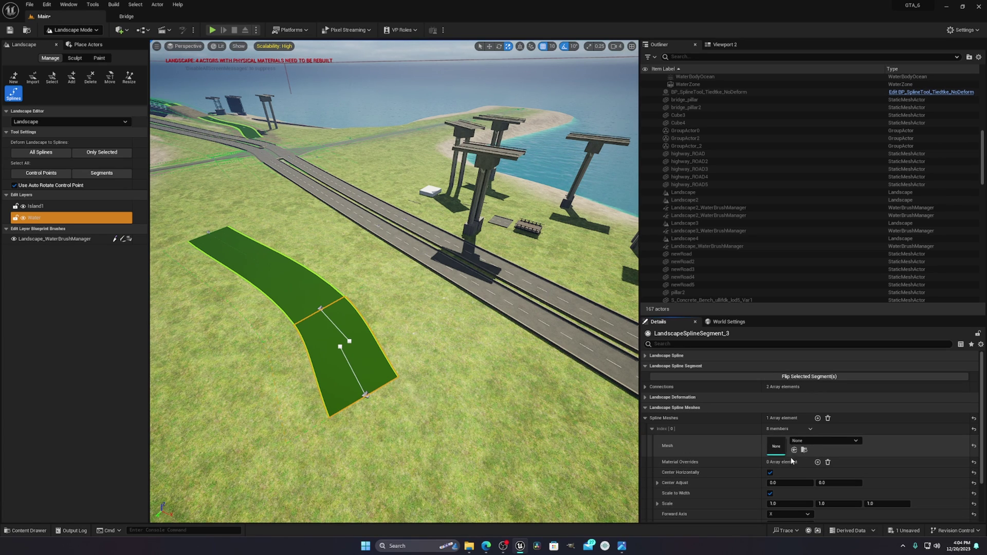
{"action": "right_click_drag", "start_coordinate": [356, 348], "coordinate": [428, 393]}
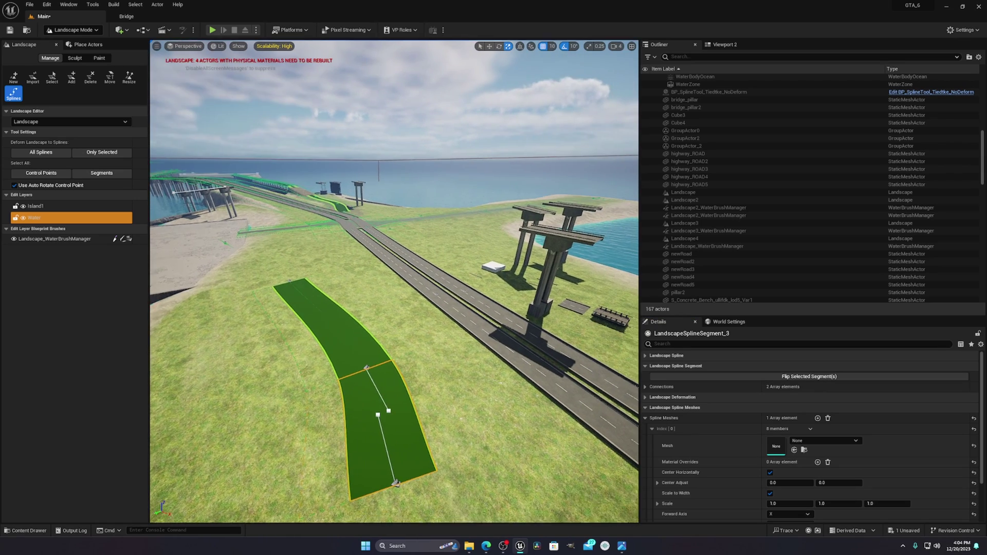
{"action": "right_click_drag", "start_coordinate": [394, 281], "coordinate": [478, 288]}
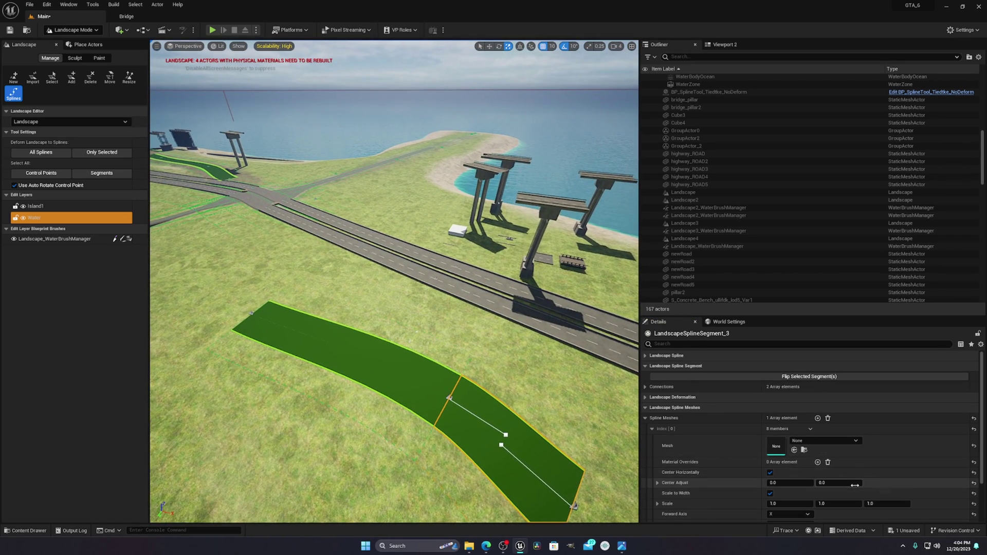
{"action": "scroll", "coordinate": [854, 486], "scroll_direction": "down", "scroll_amount": 2}
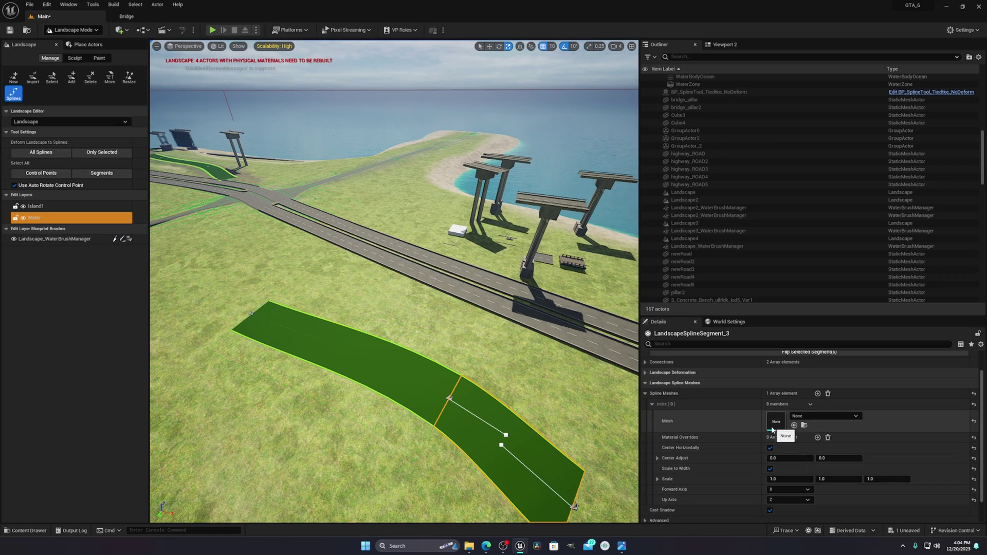
In Selection Mode, select the highway_ROAD piece near the bridge pillars and raise it slightly off the grass.
{"action": "key", "text": "w"}
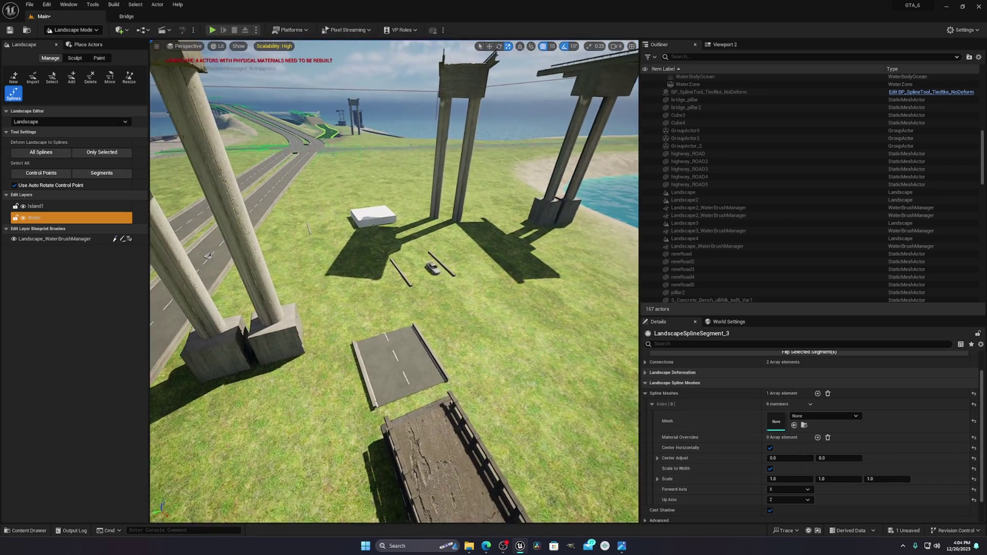
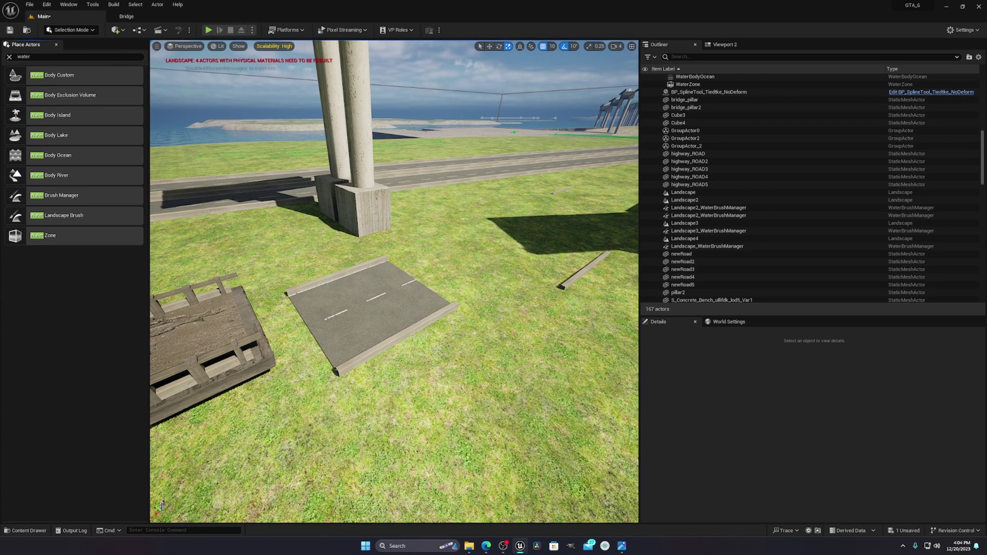
{"action": "left_click", "coordinate": [371, 294]}
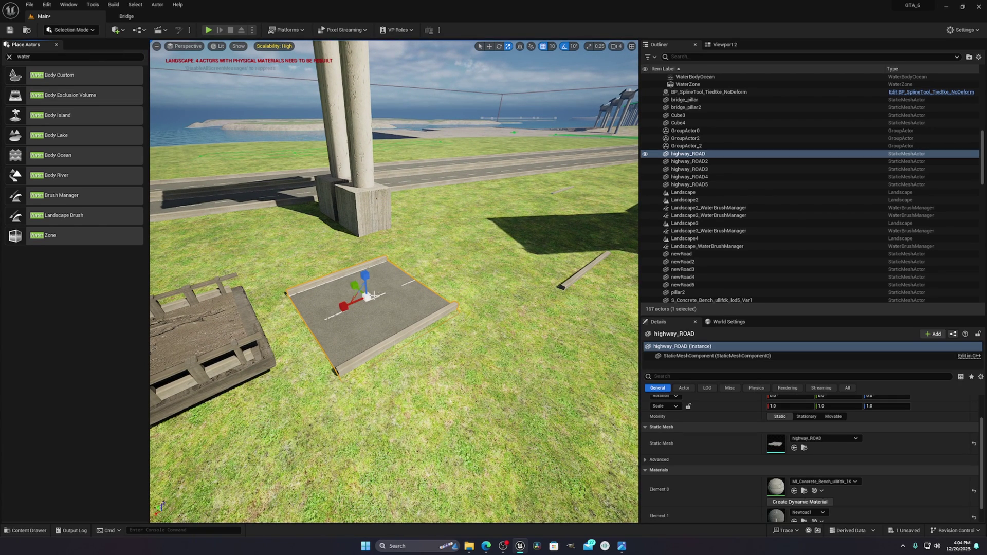
{"action": "key", "text": "w"}
{"action": "left_click_drag", "start_coordinate": [366, 280], "coordinate": [367, 265]}
{"action": "right_click_drag", "start_coordinate": [367, 264], "coordinate": [422, 270]}
{"action": "key", "text": "a"}
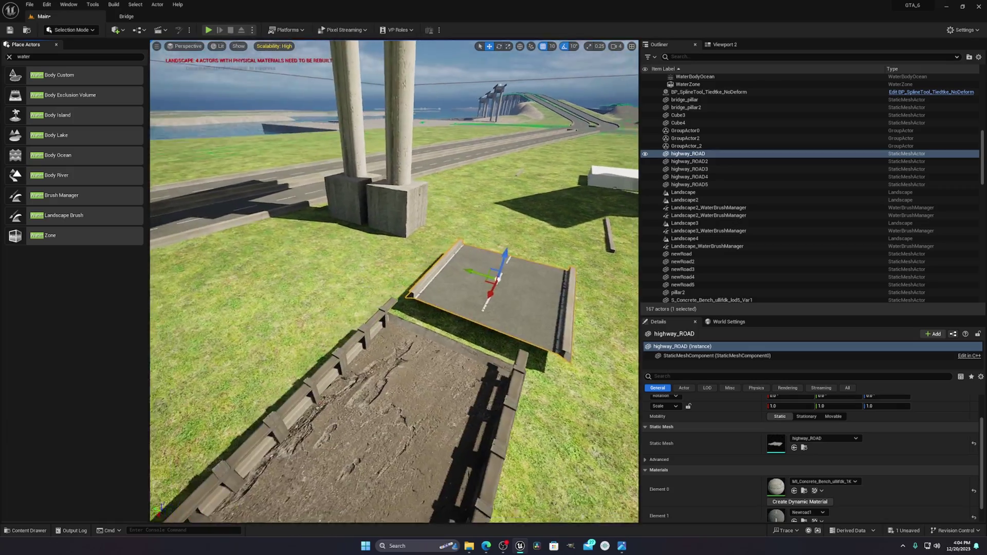
Nudge the highway_ROAD piece slightly along its X axis beside the bridge pillar.
{"action": "mouse_move", "coordinate": [382, 305]}
{"action": "right_mouse_down"}
{"action": "mouse_move", "coordinate": [444, 300]}
{"action": "mouse_move", "coordinate": [378, 288]}
{"action": "mouse_move", "coordinate": [381, 305]}
{"action": "right_mouse_up"}
{"action": "key", "text": "d"}
{"action": "key", "text": "w"}
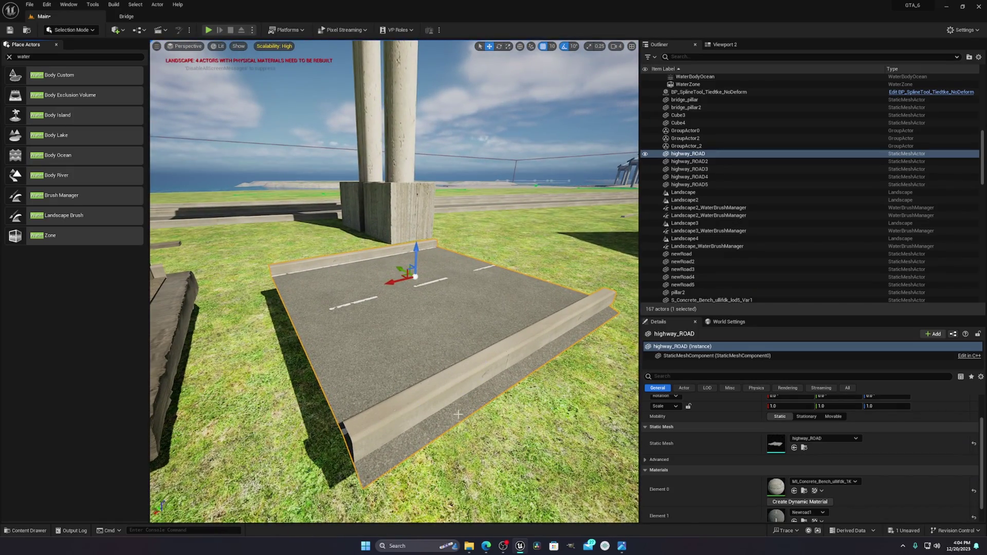
{"action": "right_click_drag", "start_coordinate": [410, 431], "coordinate": [355, 430]}
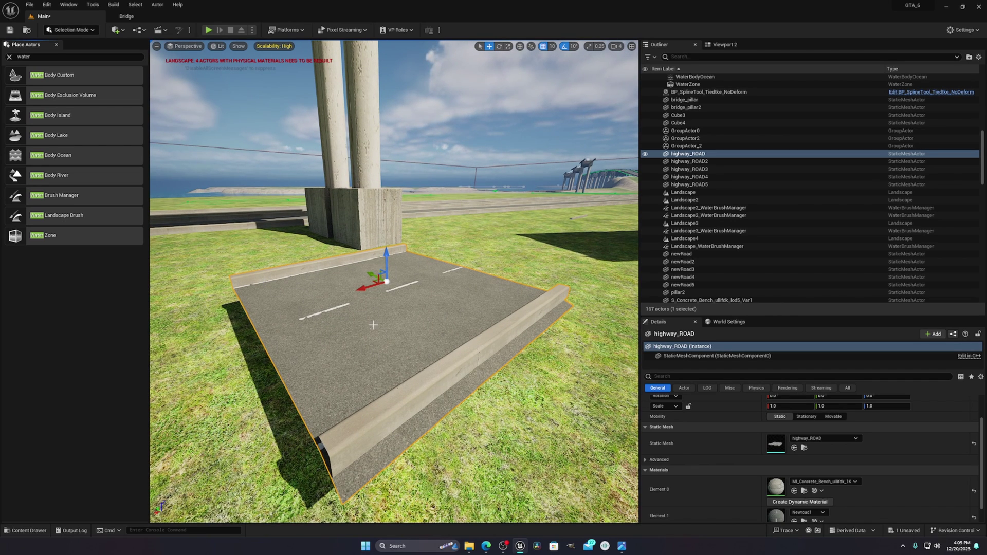
{"action": "left_click_drag", "start_coordinate": [369, 286], "coordinate": [361, 360]}
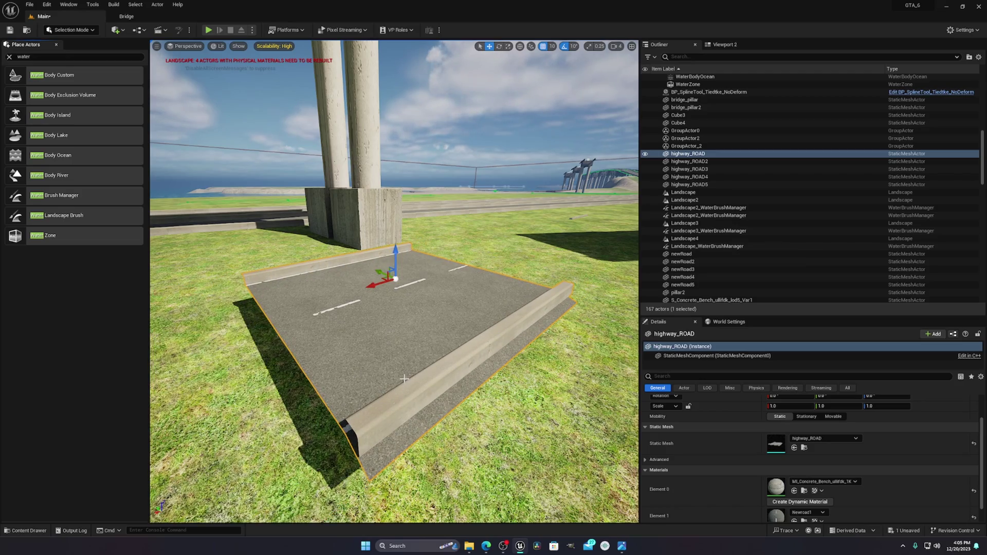
Examine the concrete barrier piece, the highway_ROAD piece and the bridge_pillar as separate modular meshes.
{"action": "right_click_drag", "start_coordinate": [407, 386], "coordinate": [405, 360]}
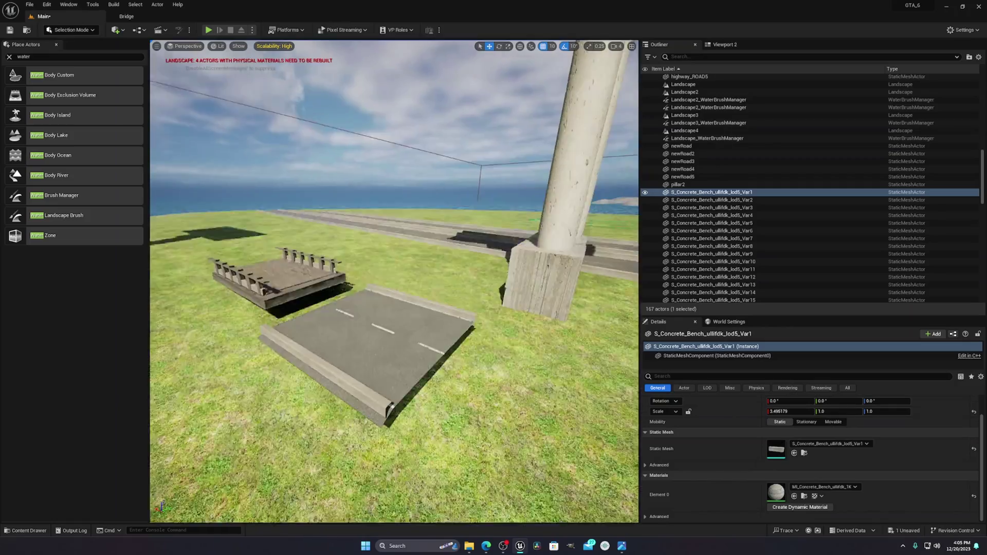
{"action": "right_click_drag", "start_coordinate": [395, 282], "coordinate": [419, 276]}
{"action": "right_click_drag", "start_coordinate": [389, 337], "coordinate": [396, 267]}
{"action": "left_click", "coordinate": [388, 328]}
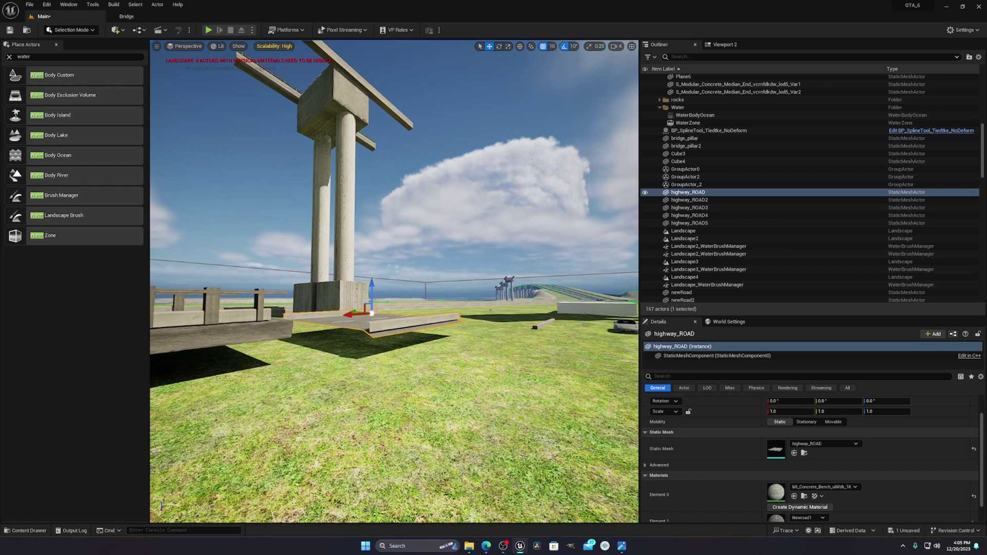
{"action": "right_click_drag", "start_coordinate": [321, 200], "coordinate": [325, 220]}
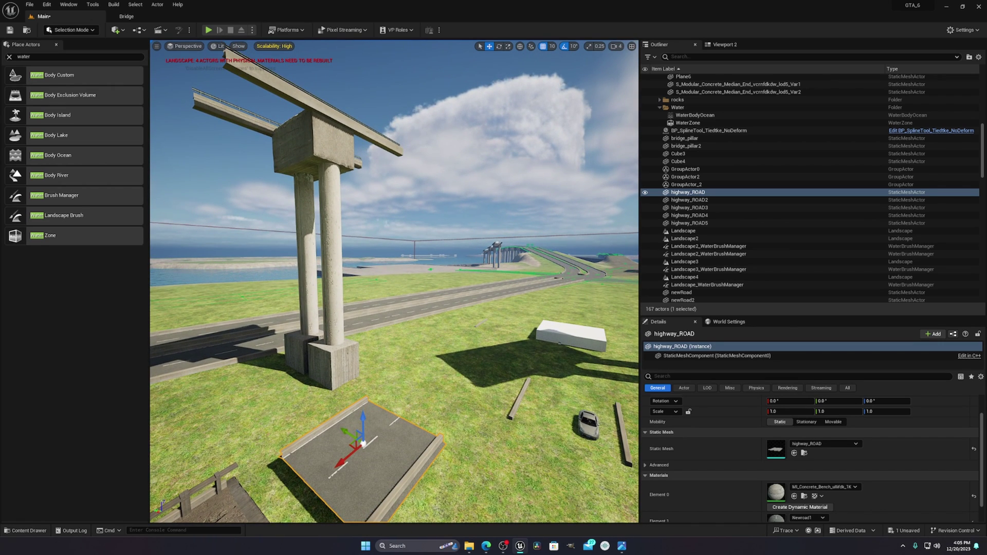
{"action": "left_click", "coordinate": [337, 224]}
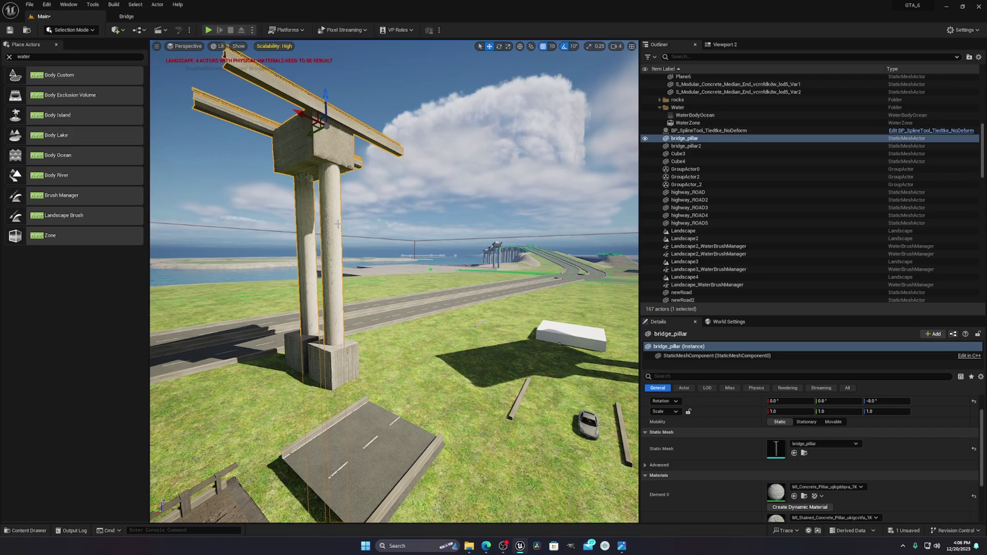
{"action": "right_click_drag", "start_coordinate": [383, 199], "coordinate": [386, 216]}
{"action": "right_click", "coordinate": [364, 407]}
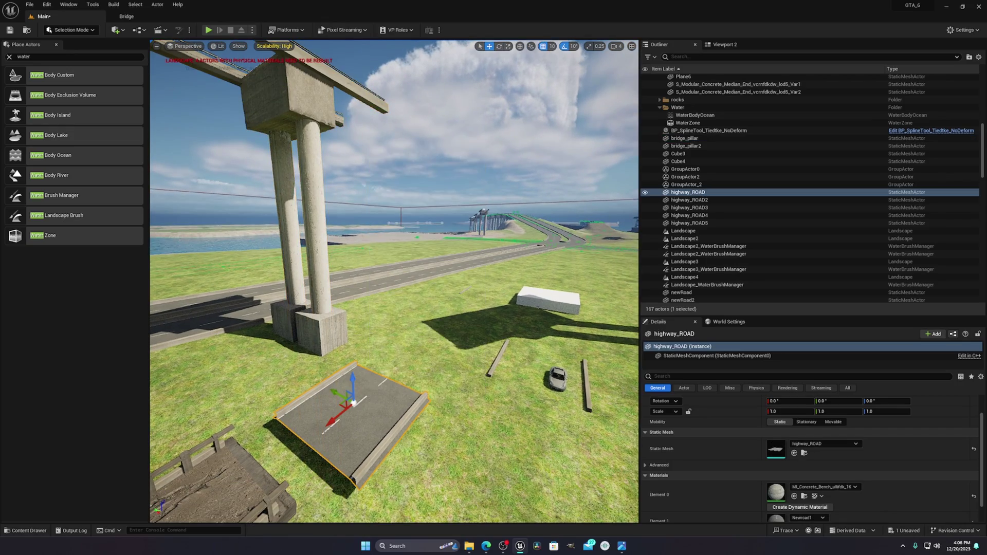
{"action": "mouse_move", "coordinate": [359, 410]}
{"action": "right_mouse_down"}
{"action": "mouse_move", "coordinate": [318, 416]}
{"action": "mouse_move", "coordinate": [349, 416]}
{"action": "right_mouse_up"}
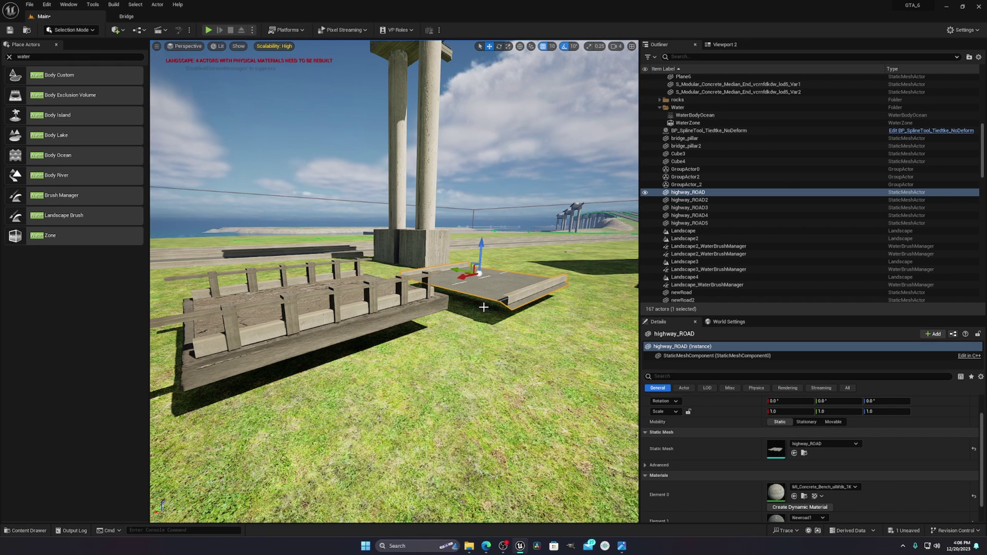
Examine the highway_ROAD surface and the wooden bridge piece beside it, and return to the spline segment in Landscape Mode.
{"action": "right_click_drag", "start_coordinate": [484, 308], "coordinate": [570, 390]}
{"action": "key", "text": "a"}
{"action": "key", "text": "e"}
{"action": "key", "text": "d"}
{"action": "key", "text": "w"}
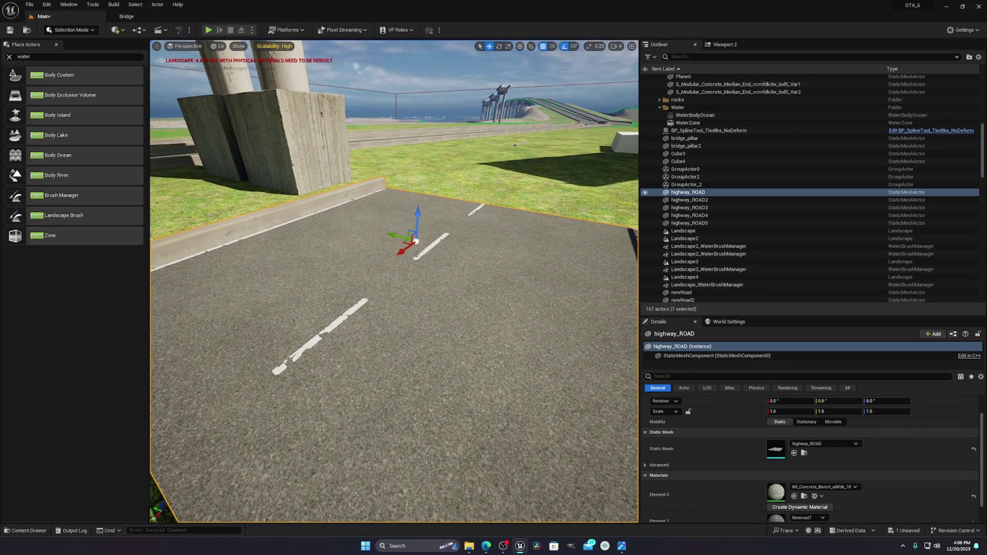
{"action": "key", "text": "s"}
{"action": "key", "text": "s"}
{"action": "key", "text": "s"}
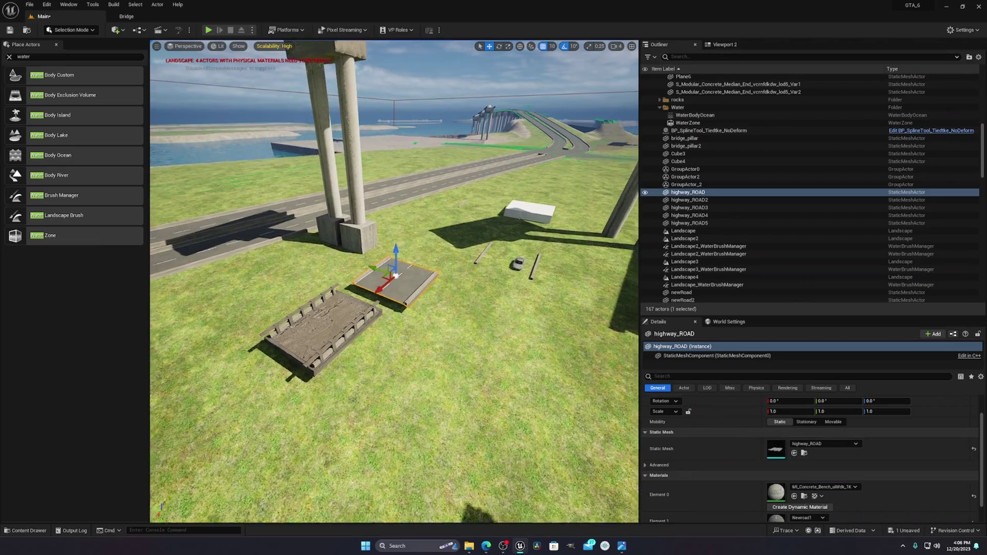
{"action": "key", "text": "a"}
{"action": "mouse_move", "coordinate": [570, 389]}
{"action": "right_mouse_down"}
{"action": "mouse_move", "coordinate": [617, 397]}
{"action": "mouse_move", "coordinate": [581, 397]}
{"action": "right_mouse_up"}
{"action": "right_click_drag", "start_coordinate": [421, 270], "coordinate": [421, 270]}
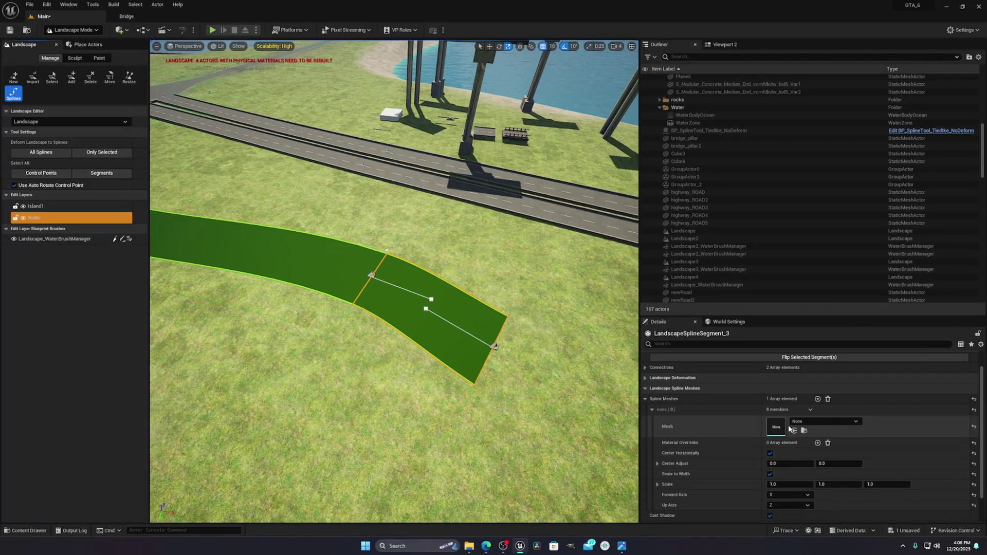
{"action": "left_click", "coordinate": [823, 422]}
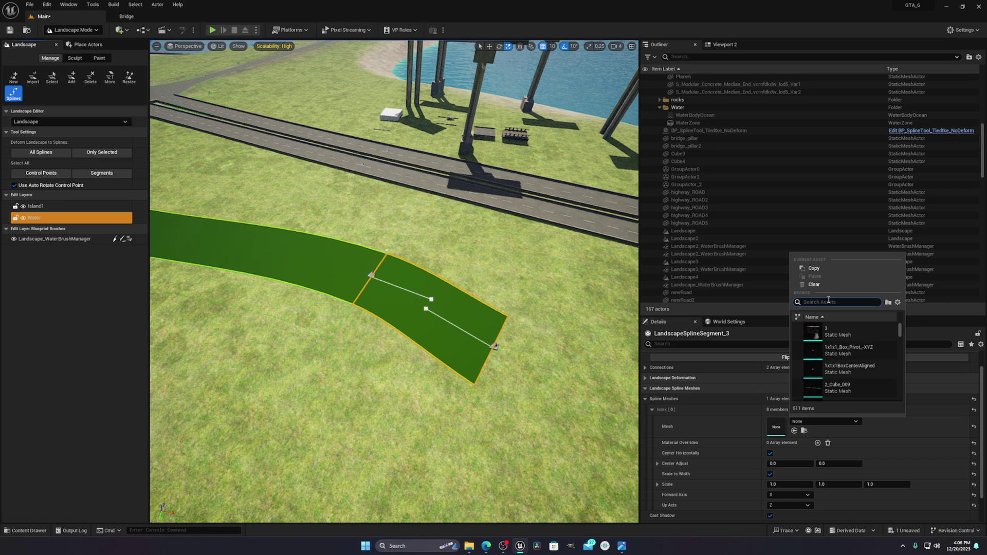
{"action": "type", "text": "road"}
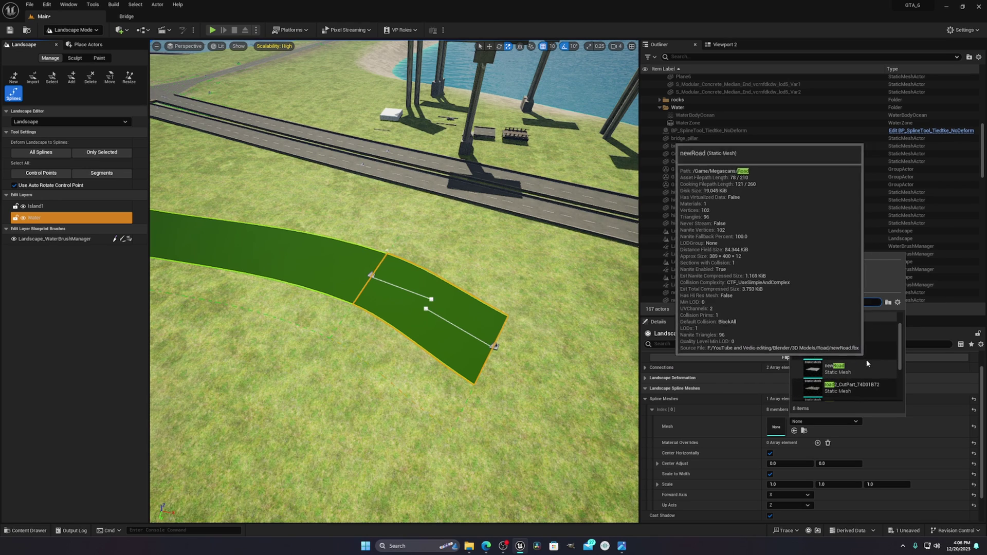
{"action": "scroll", "coordinate": [864, 354], "scroll_direction": "down", "scroll_amount": 1}
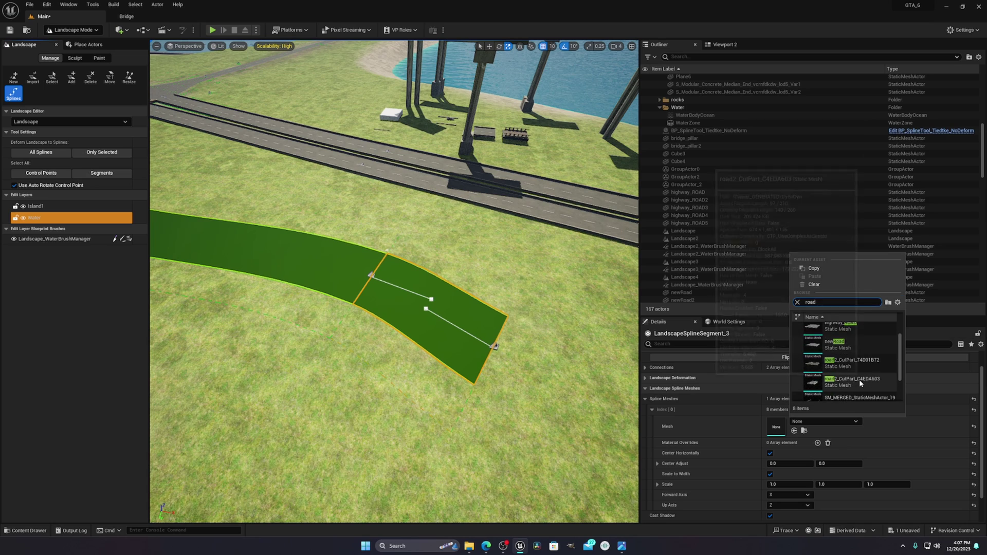
{"action": "left_click", "coordinate": [498, 260]}
{"action": "left_click", "coordinate": [440, 300]}
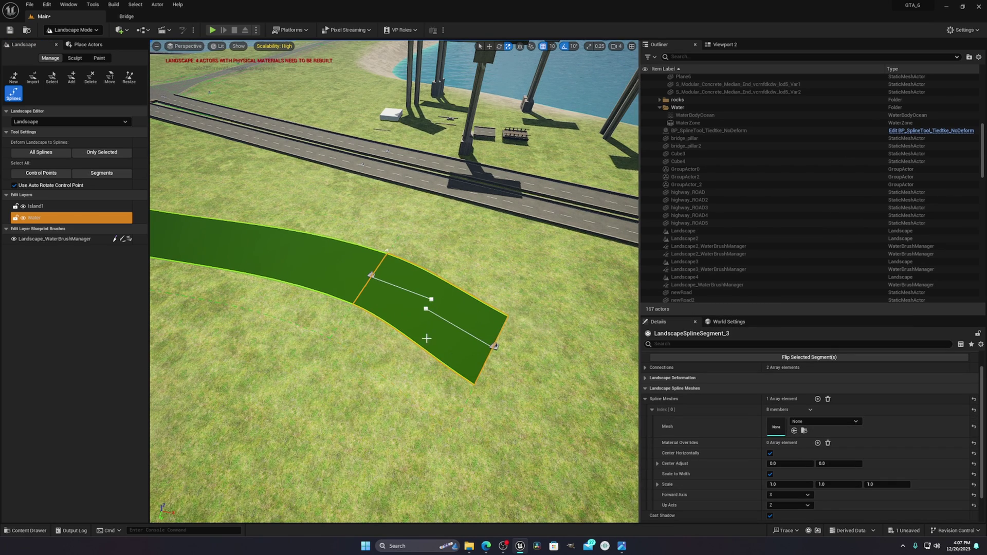
Assign the newRoad static mesh to the selected segment's spline mesh entry.
{"action": "left_click", "coordinate": [817, 421]}
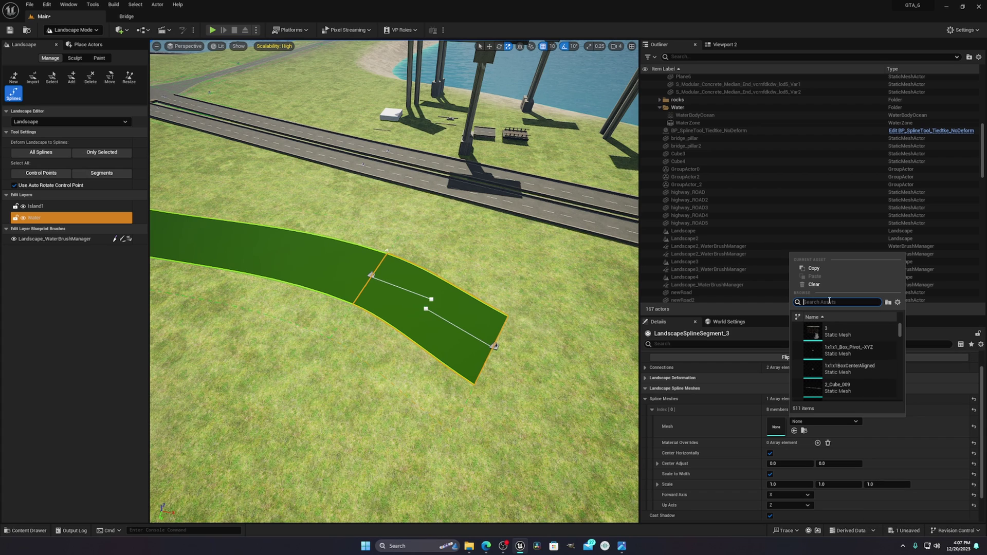
{"action": "type", "text": "new"}
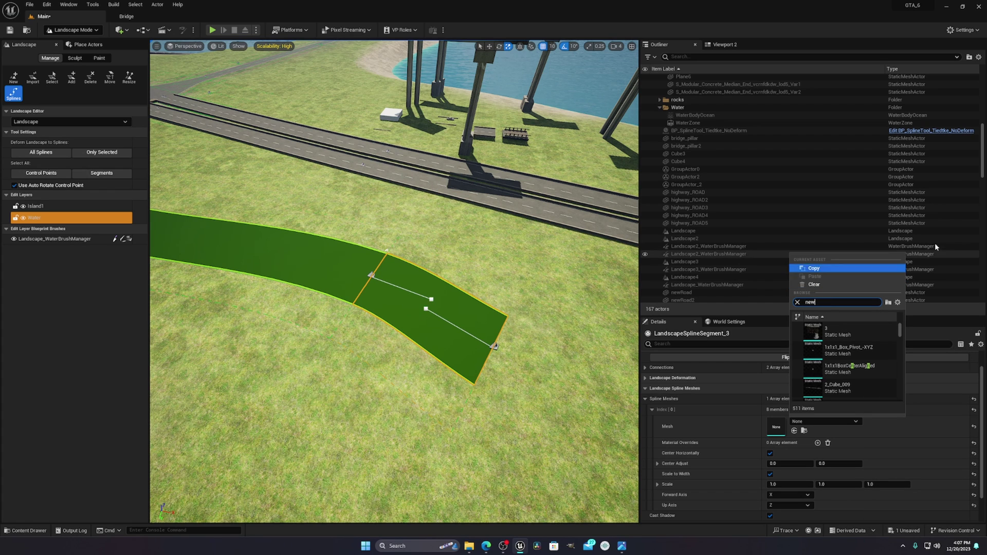
{"action": "left_click", "coordinate": [831, 334]}
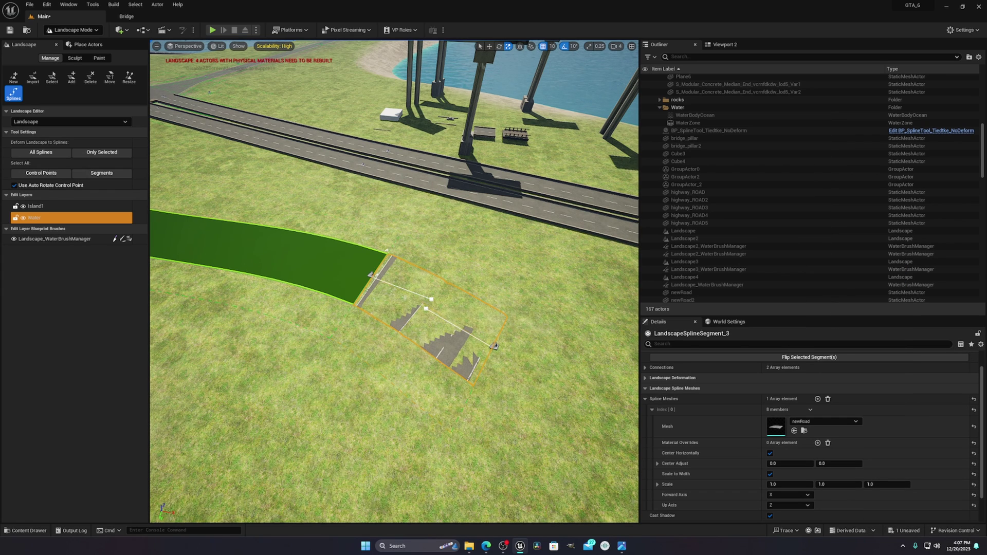
Set the newRoad mesh's Center Adjust to -5.44206 and 2.69112 to lift the road out of the grass.
{"action": "right_click_drag", "start_coordinate": [391, 288], "coordinate": [448, 269]}
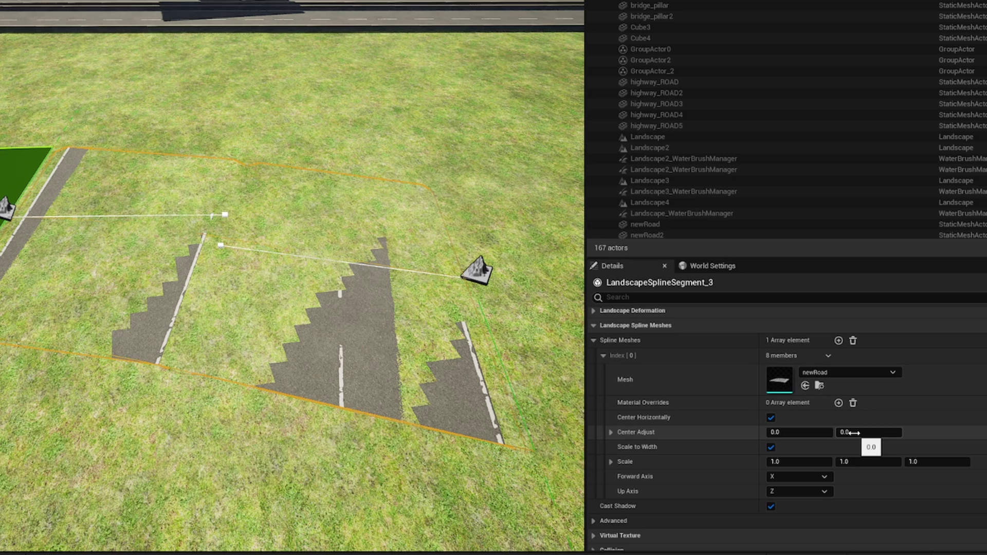
{"action": "left_click_drag", "start_coordinate": [854, 433], "coordinate": [879, 433]}
{"action": "left_click_drag", "start_coordinate": [786, 433], "coordinate": [830, 432]}
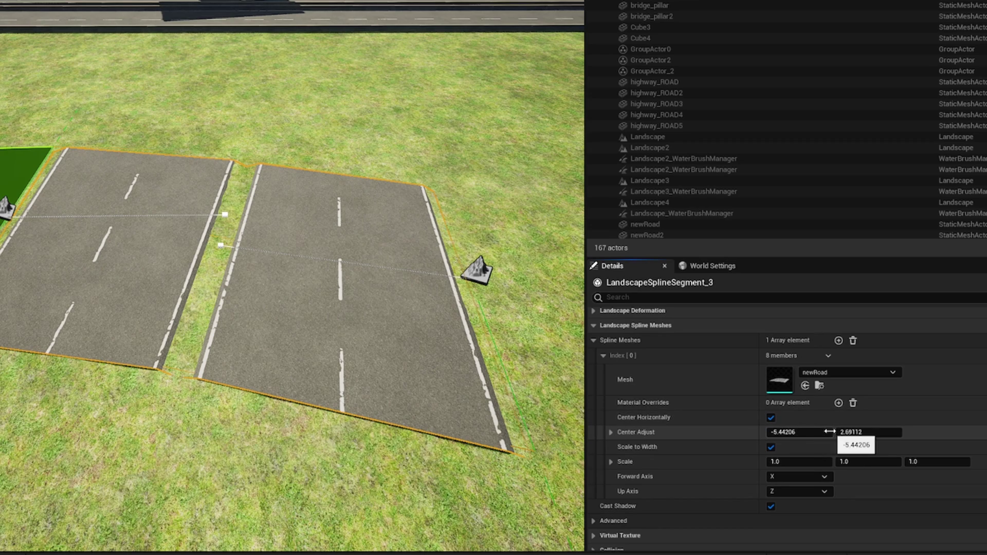
Set the newRoad spline mesh's forward axis to Y so the road runs along the segment.
{"action": "right_click_drag", "start_coordinate": [443, 329], "coordinate": [396, 350]}
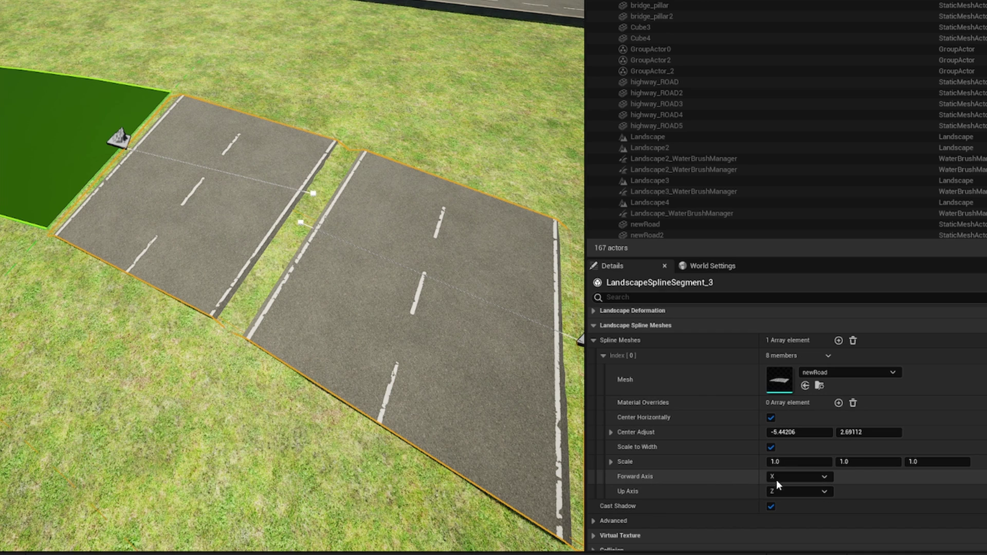
{"action": "left_click", "coordinate": [789, 478]}
{"action": "left_click", "coordinate": [798, 496]}
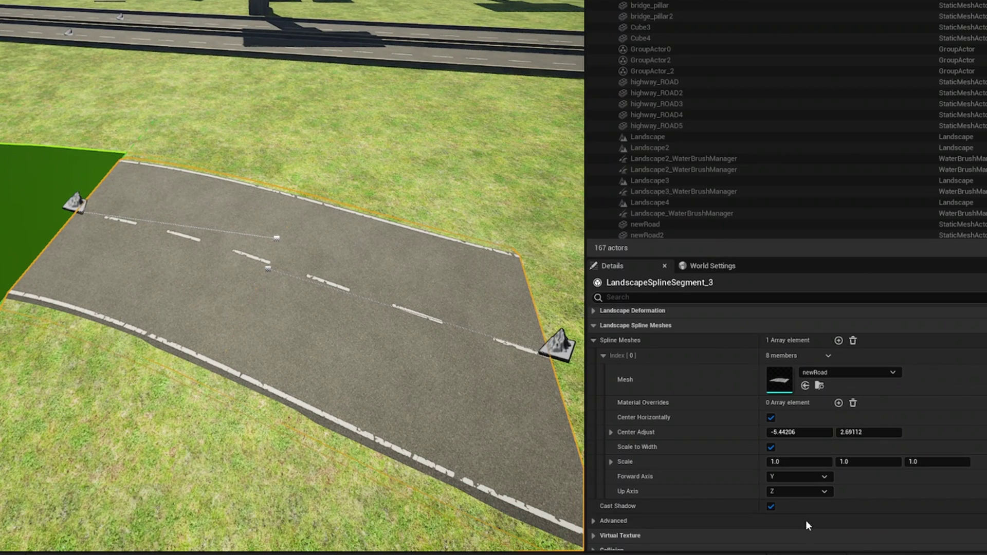
Try the X and Z forward axes on the newRoad spline mesh, and return the forward axis to Y.
{"action": "left_click", "coordinate": [788, 476]}
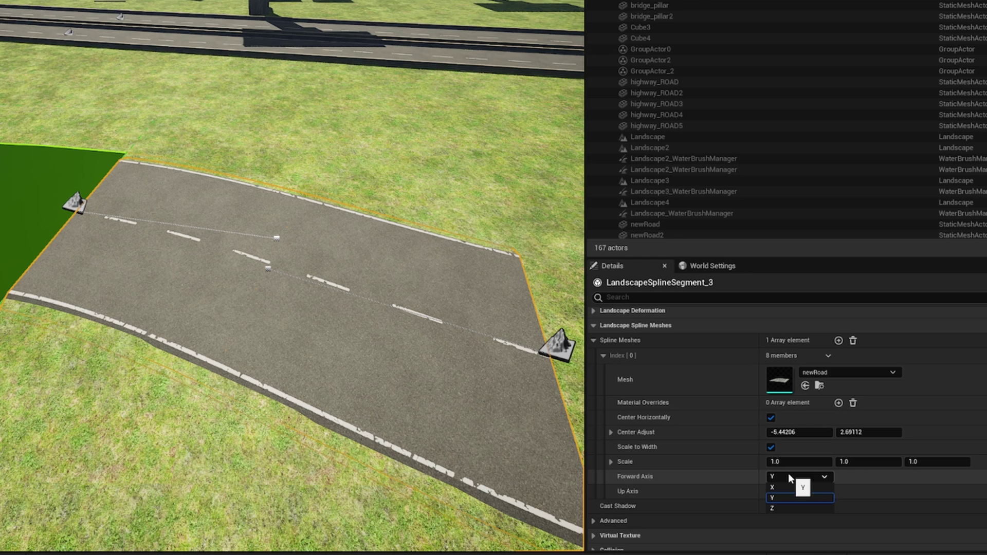
{"action": "left_click", "coordinate": [782, 487]}
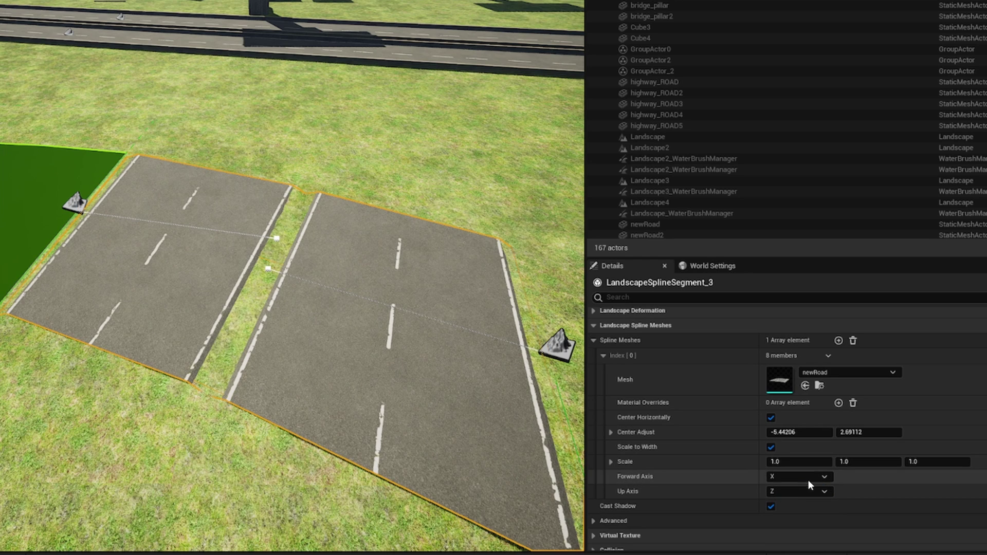
{"action": "left_click", "coordinate": [800, 477]}
{"action": "left_click", "coordinate": [789, 508]}
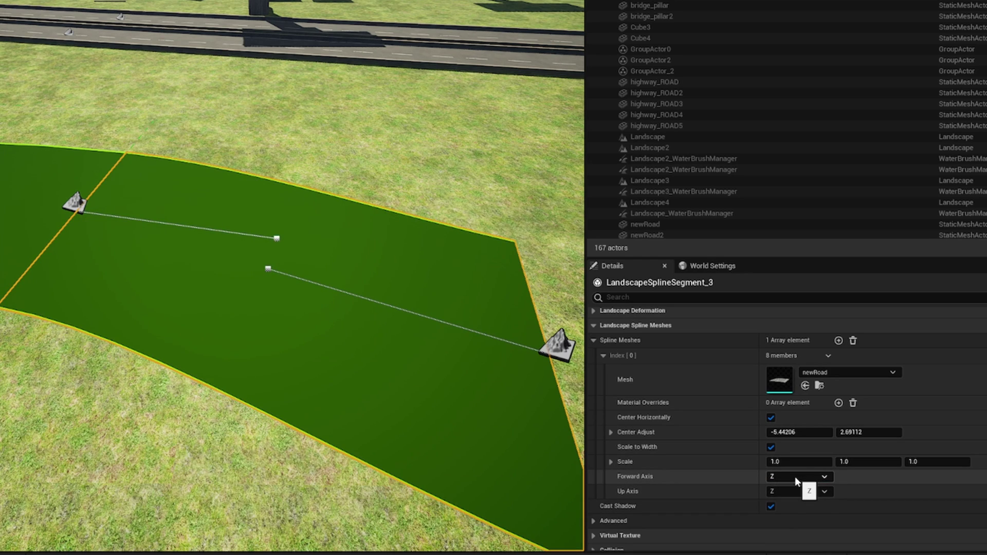
{"action": "left_click", "coordinate": [795, 477]}
{"action": "left_click", "coordinate": [794, 496]}
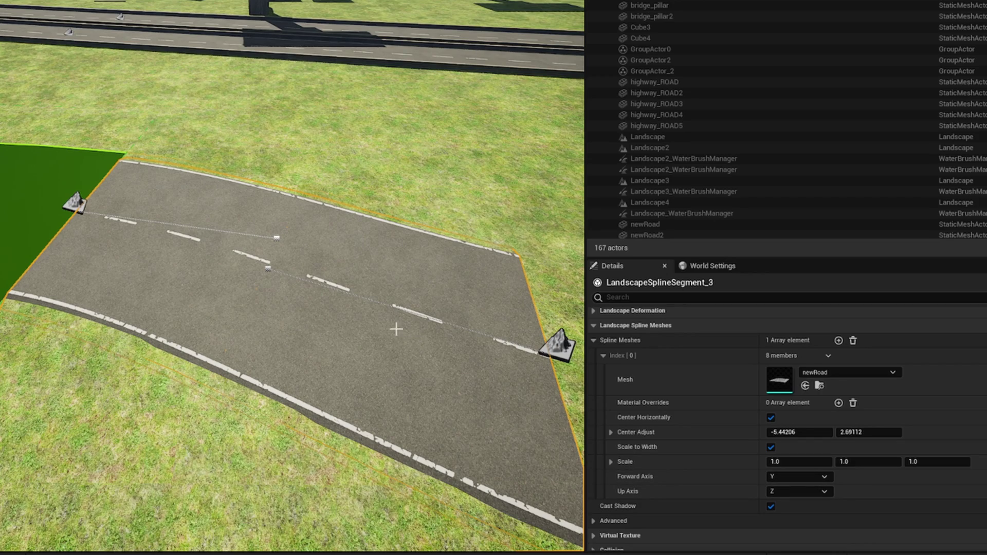
Select the bare green spline segment adjoining the finished road piece and add a spline mesh entry to it.
{"action": "scroll", "coordinate": [380, 325], "scroll_direction": "up", "scroll_amount": 3}
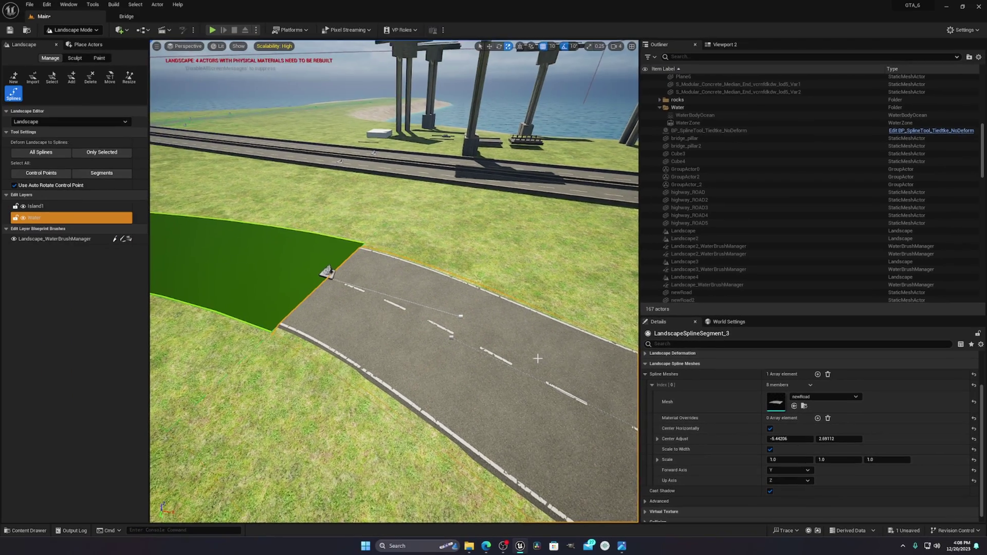
{"action": "right_click_drag", "start_coordinate": [467, 291], "coordinate": [401, 252]}
{"action": "right_click_drag", "start_coordinate": [574, 373], "coordinate": [620, 355]}
{"action": "right_click_drag", "start_coordinate": [411, 319], "coordinate": [561, 317]}
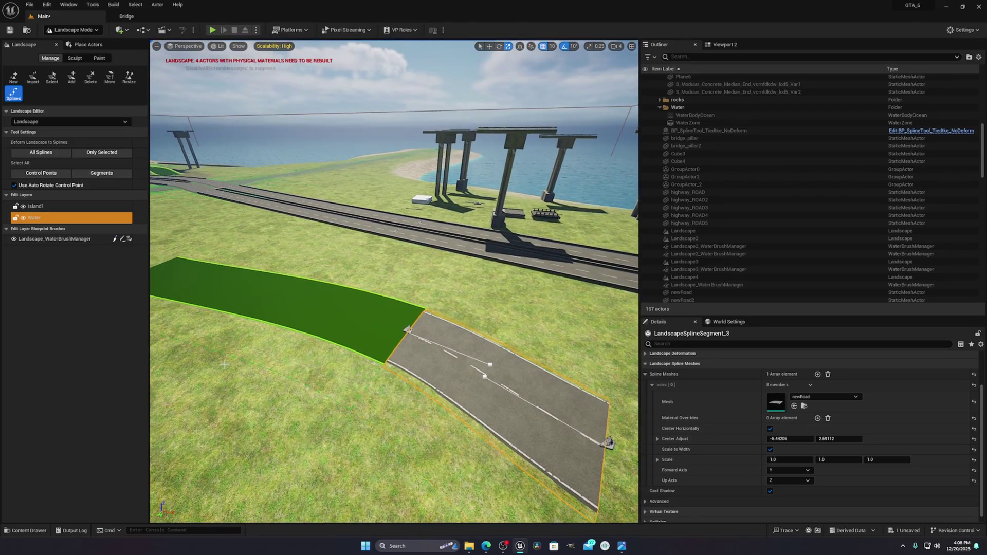
{"action": "left_click", "coordinate": [350, 328]}
{"action": "key", "text": "f"}
{"action": "right_click_drag", "start_coordinate": [454, 393], "coordinate": [509, 390]}
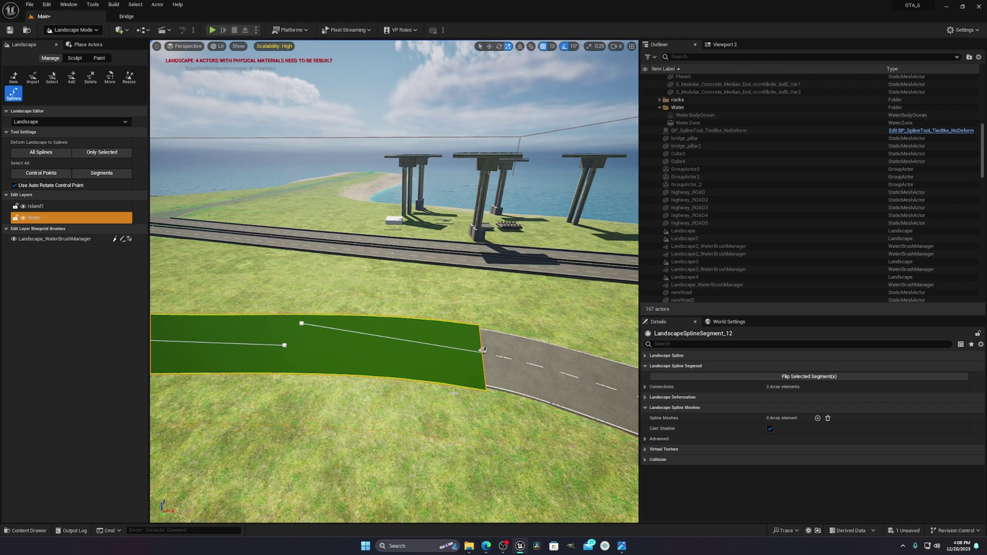
{"action": "left_click", "coordinate": [818, 420]}
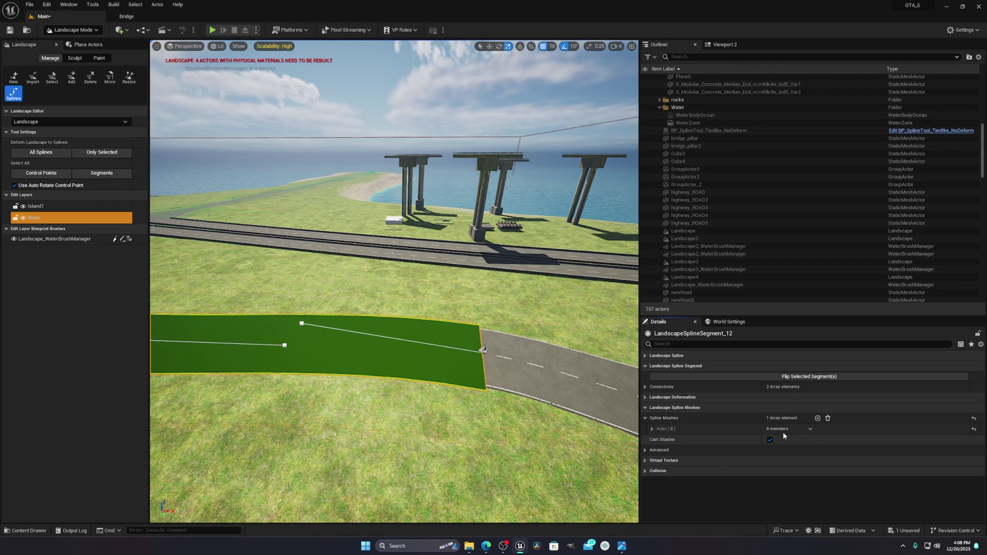
{"action": "left_click", "coordinate": [811, 430]}
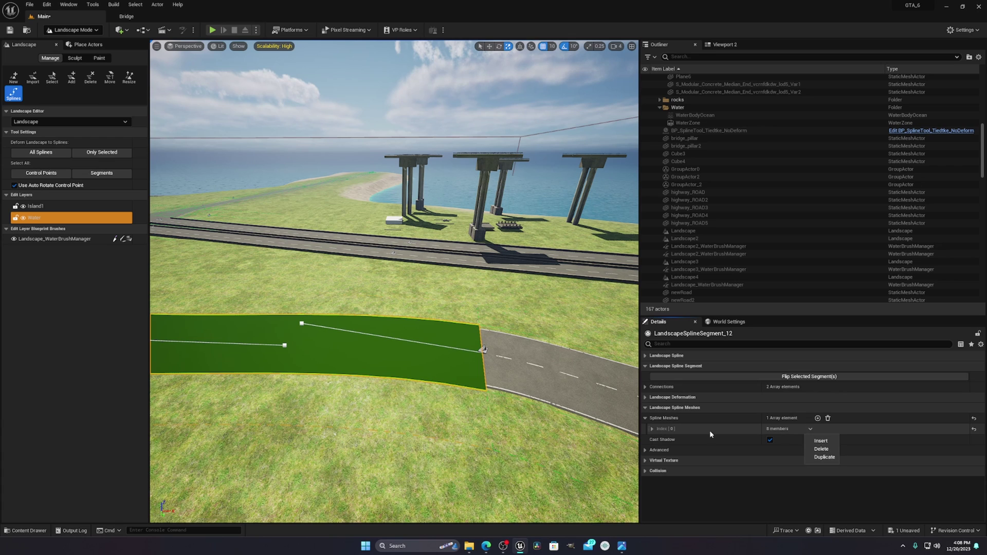
Assign the newRoad static mesh to the adjoining segment's new spline mesh entry.
{"action": "left_click", "coordinate": [653, 428]}
{"action": "left_click", "coordinate": [806, 440]}
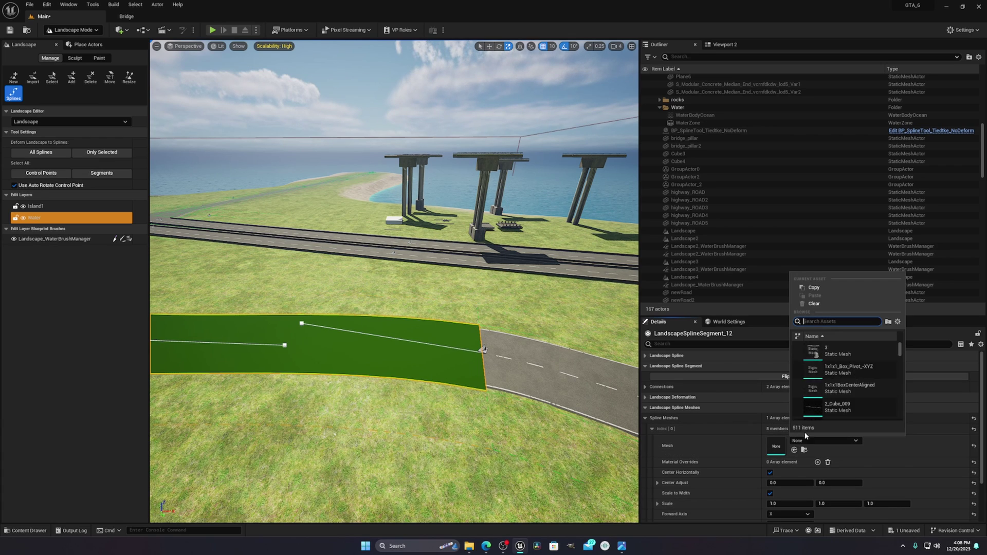
{"action": "type", "text": "road"}
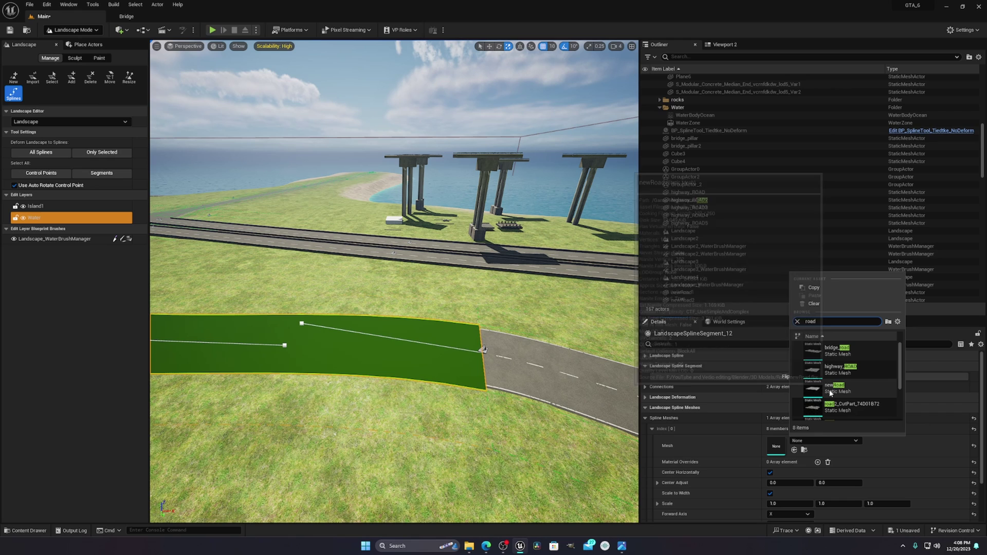
{"action": "left_click", "coordinate": [830, 389]}
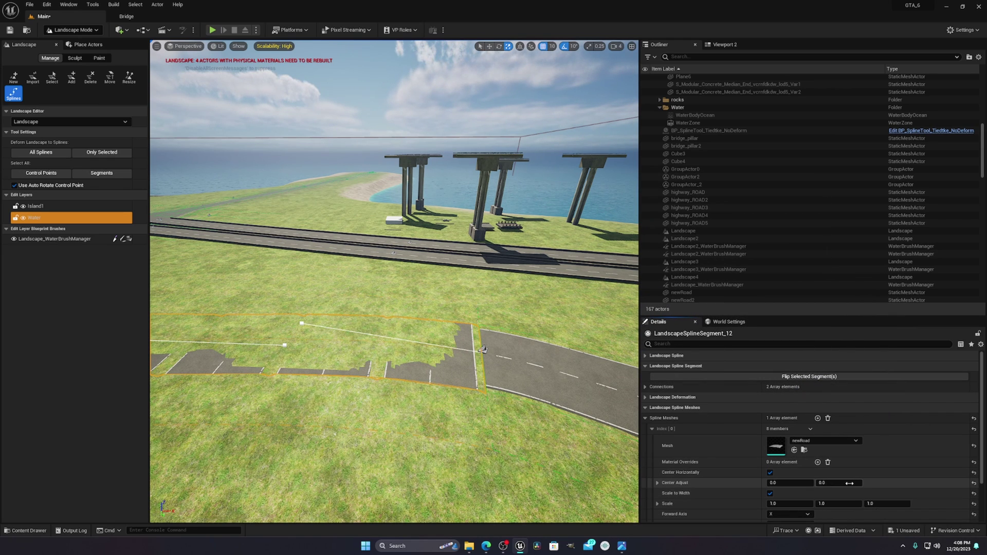
Set the adjoining segment's forward axis to Y and its second Center Adjust value to 2.941663 to raise the road above the grass.
{"action": "left_click", "coordinate": [797, 514]}
{"action": "left_click", "coordinate": [785, 499]}
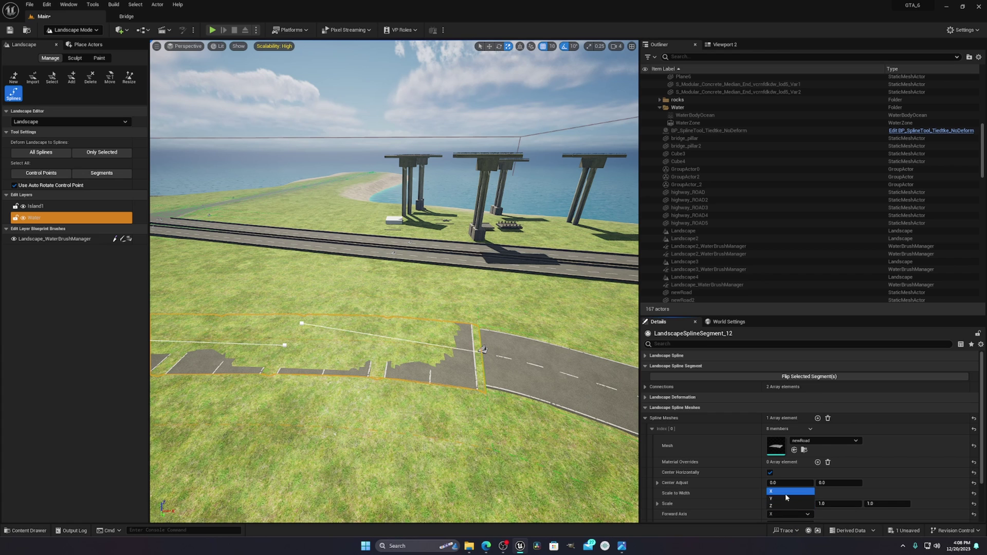
{"action": "scroll", "coordinate": [812, 473], "scroll_direction": "down", "scroll_amount": 1}
{"action": "left_click_drag", "start_coordinate": [825, 457], "coordinate": [833, 458]}
Inspect the two joined newRoad segments from above, selecting each one in turn to compare their spline mesh settings.
{"action": "right_click_drag", "start_coordinate": [483, 377], "coordinate": [432, 384]}
{"action": "key", "text": "s"}
{"action": "right_click", "coordinate": [483, 377]}
{"action": "key", "text": "d"}
{"action": "left_click", "coordinate": [470, 373]}
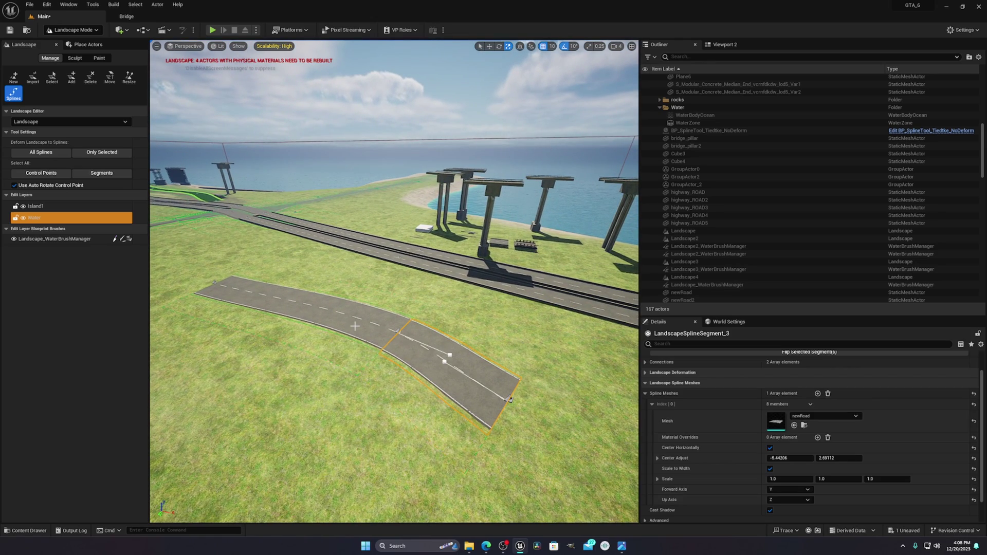
{"action": "left_click", "coordinate": [351, 326]}
{"action": "right_click_drag", "start_coordinate": [351, 326], "coordinate": [306, 310]}
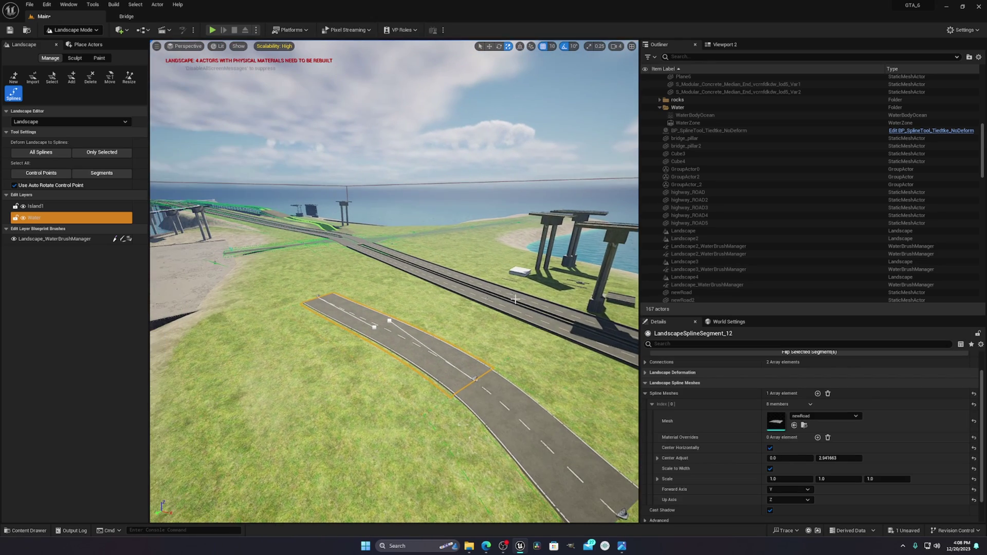
Examine the existing highway's segments and their highway_ROAD spline mesh settings by selecting them individually and together.
{"action": "left_click", "coordinate": [400, 268]}
{"action": "right_click_drag", "start_coordinate": [400, 268], "coordinate": [396, 288]}
{"action": "left_click", "coordinate": [432, 310]}
{"action": "left_click", "coordinate": [381, 277], "text": "shift"}
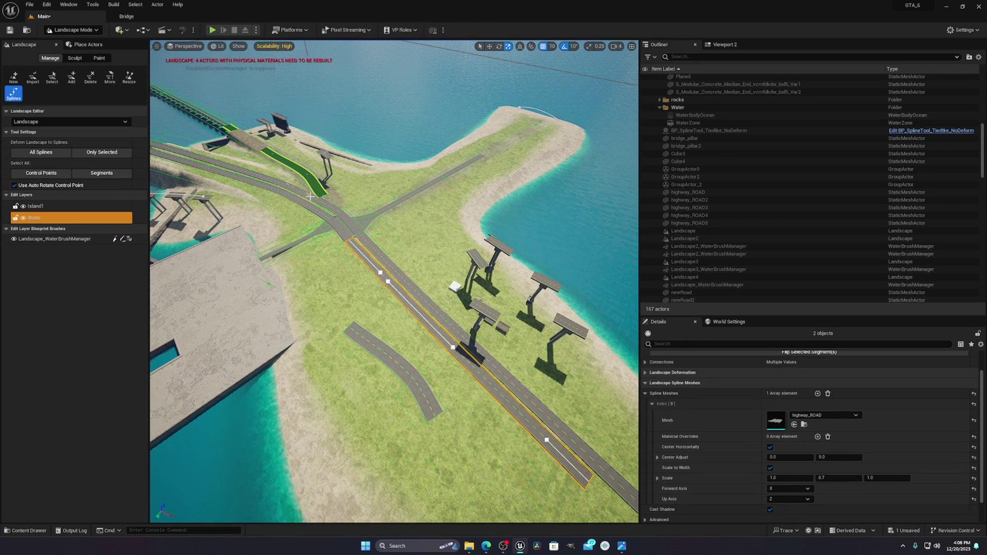
{"action": "left_click", "coordinate": [322, 214], "text": "shift"}
{"action": "right_click_drag", "start_coordinate": [322, 214], "coordinate": [349, 195]}
{"action": "left_click", "coordinate": [350, 195]}
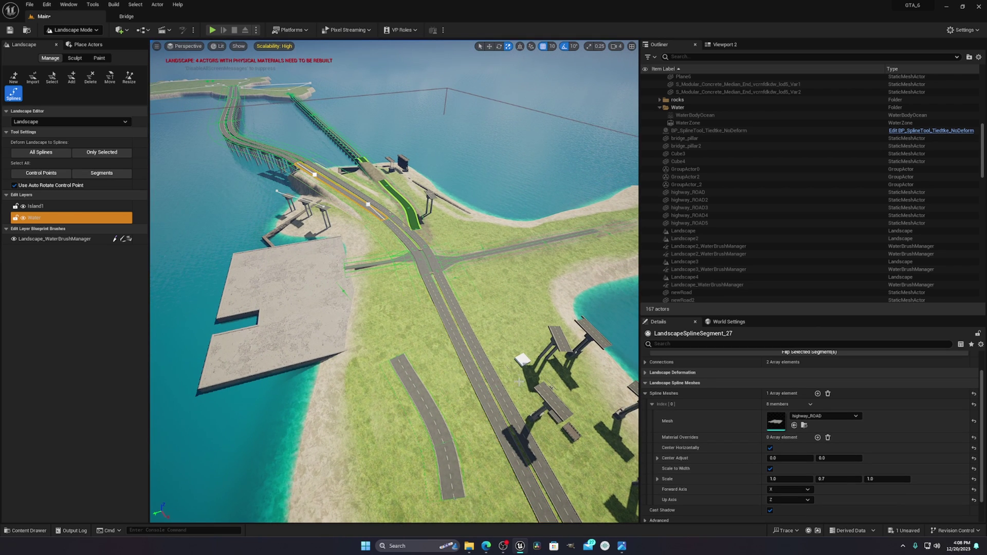
{"action": "left_click", "coordinate": [481, 389], "text": "shift"}
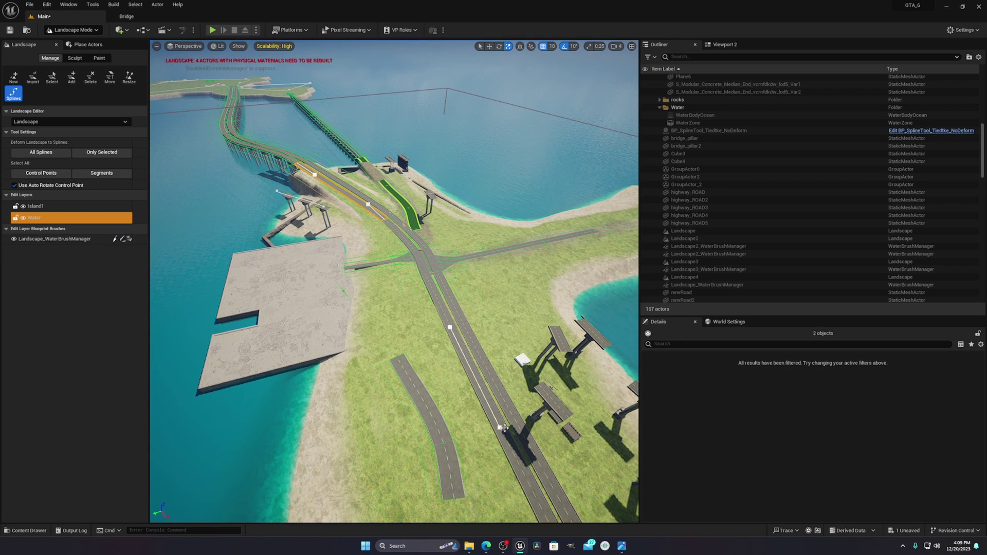
{"action": "left_click", "coordinate": [516, 461]}
{"action": "right_click_drag", "start_coordinate": [517, 460], "coordinate": [402, 402]}
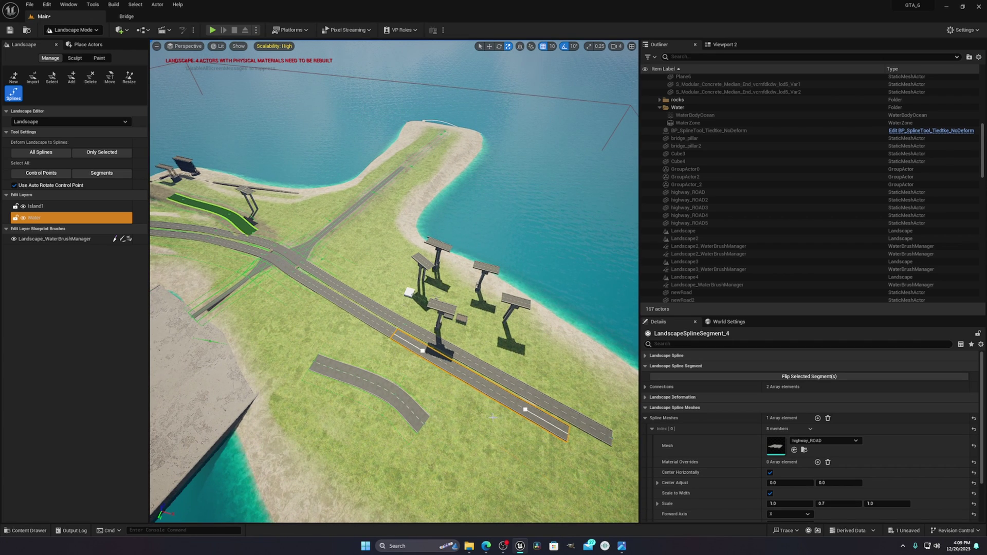
Select all connected spline segments of both highway carriageways and survey their course across the island.
{"action": "right_click_drag", "start_coordinate": [468, 422], "coordinate": [437, 404]}
{"action": "key", "text": "ctrl+a"}
{"action": "right_click_drag", "start_coordinate": [450, 322], "coordinate": [484, 397]}
{"action": "key", "text": "s"}
{"action": "right_click_drag", "start_coordinate": [372, 146], "coordinate": [371, 121]}
{"action": "key", "text": "w"}
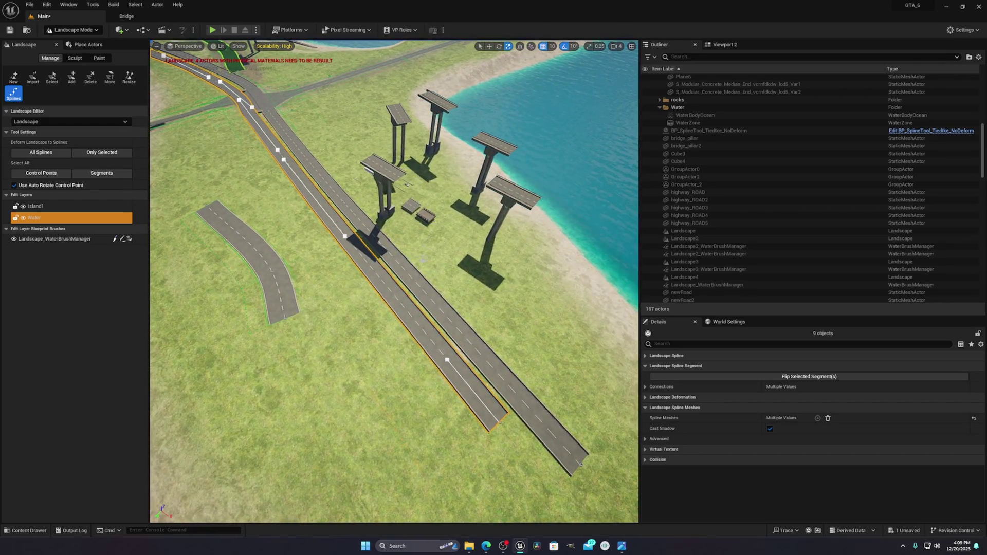
{"action": "left_click", "coordinate": [481, 360], "text": "shift"}
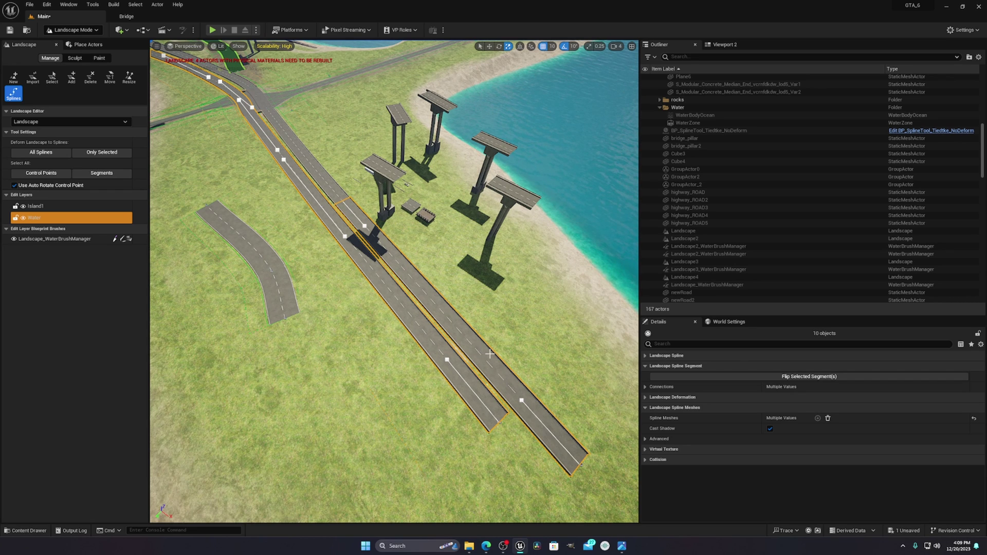
{"action": "key", "text": "ctrl+a"}
{"action": "right_click_drag", "start_coordinate": [467, 328], "coordinate": [476, 362]}
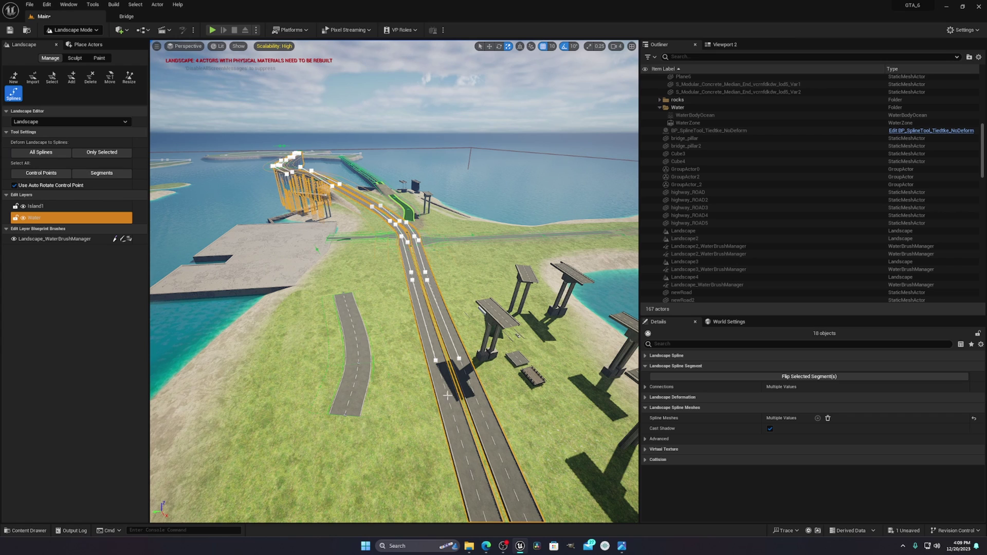
{"action": "right_click_drag", "start_coordinate": [448, 396], "coordinate": [524, 435]}
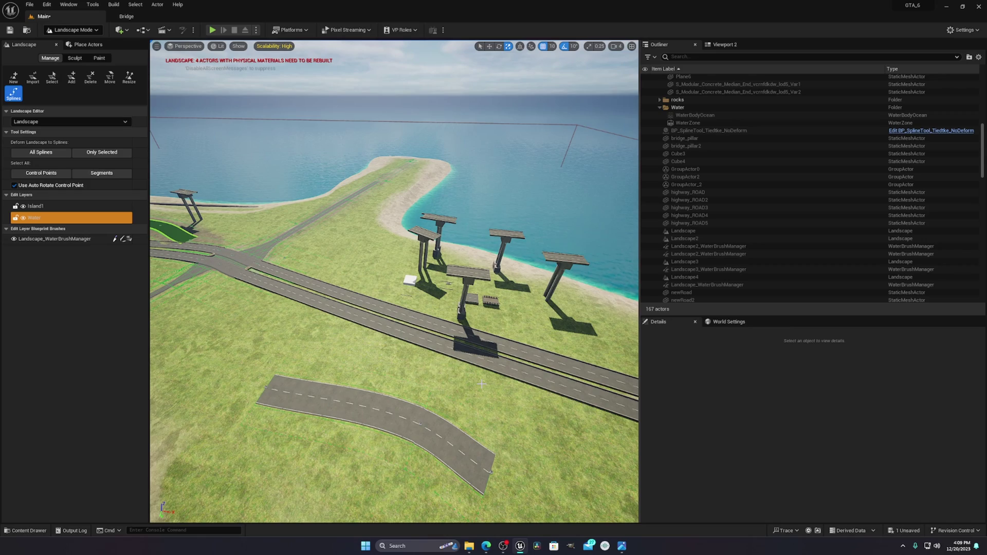
Examine the raised bridge road piece and its concrete pillar standing beside the highway.
{"action": "right_click_drag", "start_coordinate": [482, 384], "coordinate": [550, 363]}
{"action": "key", "text": "a"}
{"action": "left_click", "coordinate": [483, 337]}
{"action": "right_click_drag", "start_coordinate": [483, 362], "coordinate": [483, 362]}
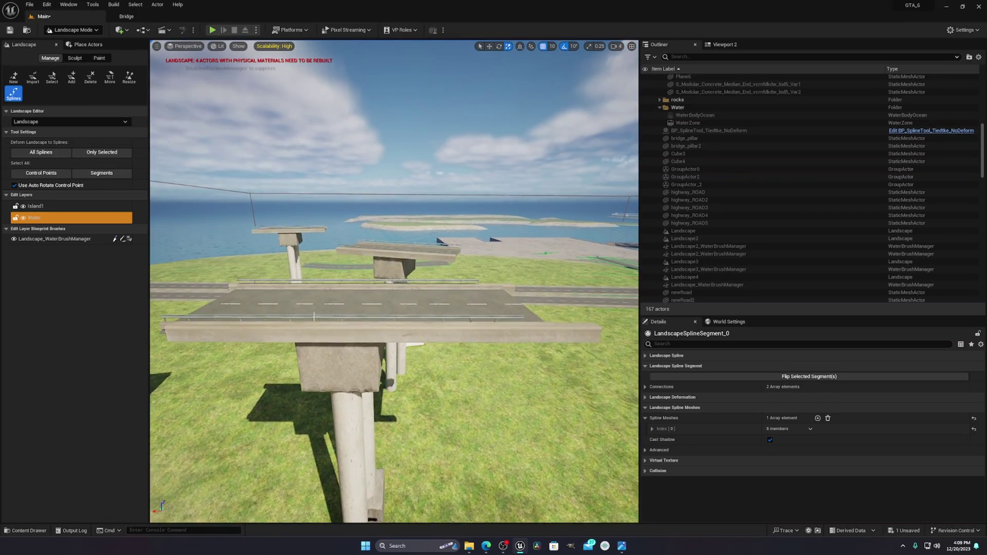
{"action": "right_click_drag", "start_coordinate": [356, 375], "coordinate": [356, 375]}
{"action": "right_click_drag", "start_coordinate": [360, 171], "coordinate": [361, 170]}
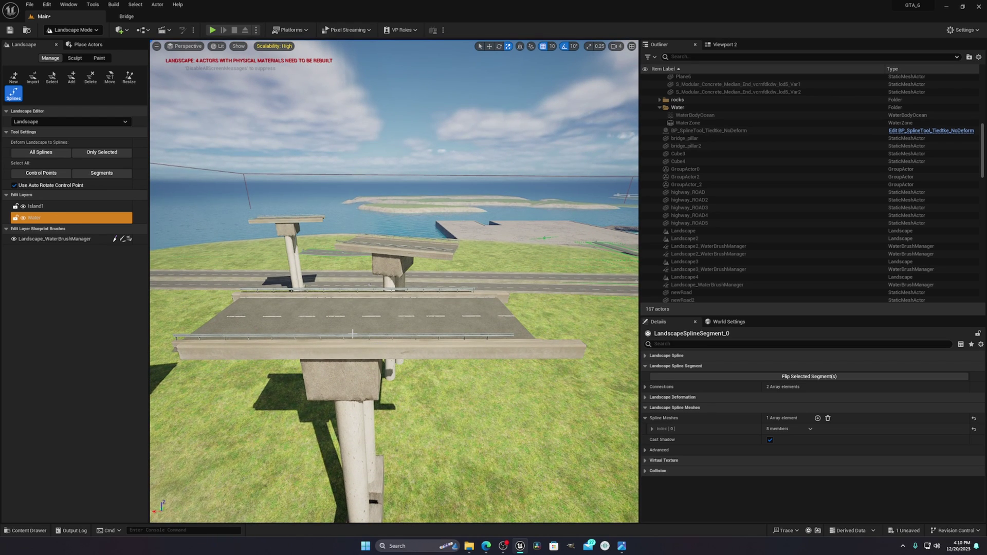
{"action": "right_click_drag", "start_coordinate": [367, 355], "coordinate": [366, 355]}
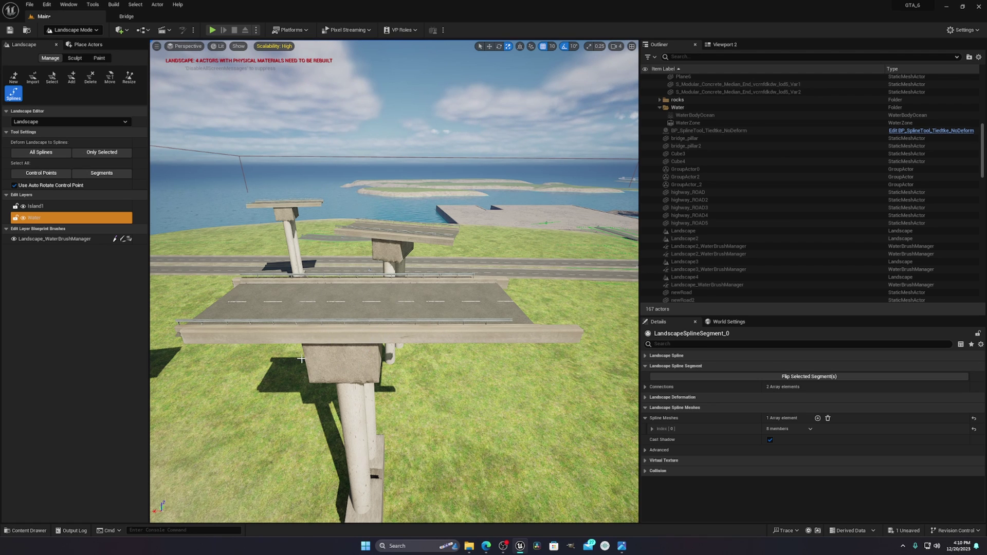
{"action": "mouse_move", "coordinate": [366, 355]}
{"action": "right_mouse_down"}
{"action": "mouse_move", "coordinate": [483, 344]}
{"action": "mouse_move", "coordinate": [366, 354]}
{"action": "right_mouse_up"}
View the highway bridge's segment at the shore and expand its spline mesh entry to check the assigned pillar mesh.
{"action": "left_click", "coordinate": [340, 283]}
{"action": "right_click_drag", "start_coordinate": [339, 282], "coordinate": [340, 282]}
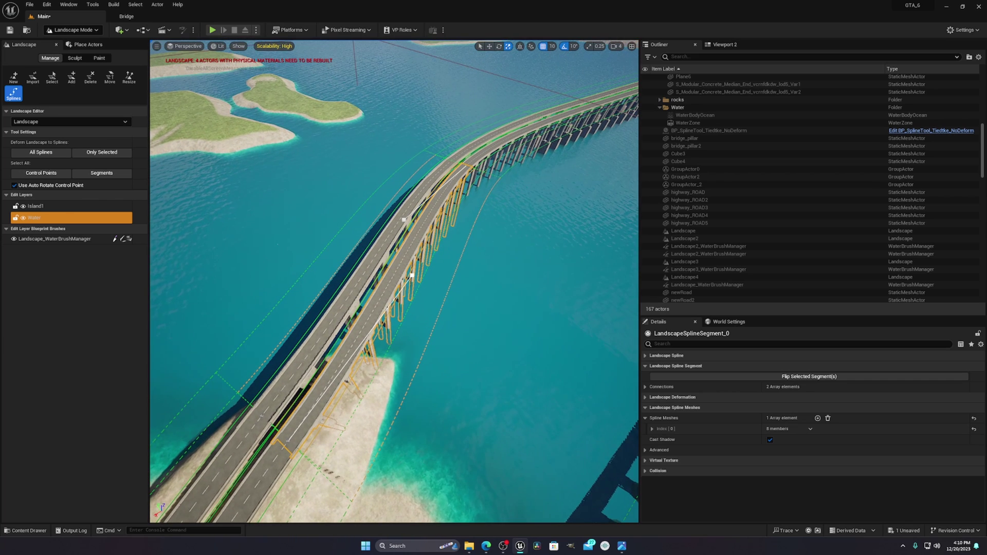
{"action": "left_click", "coordinate": [645, 409]}
{"action": "left_click", "coordinate": [709, 408]}
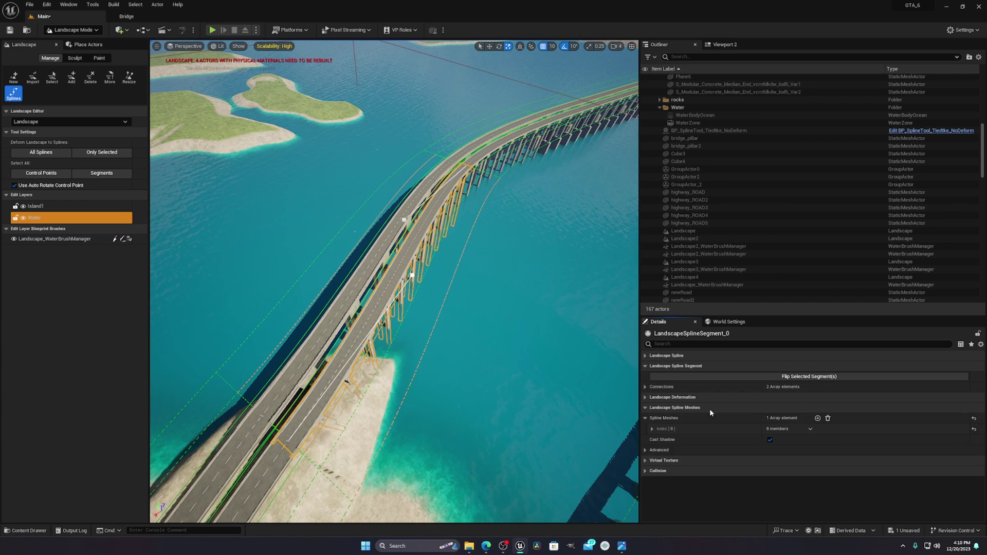
{"action": "left_click", "coordinate": [645, 418]}
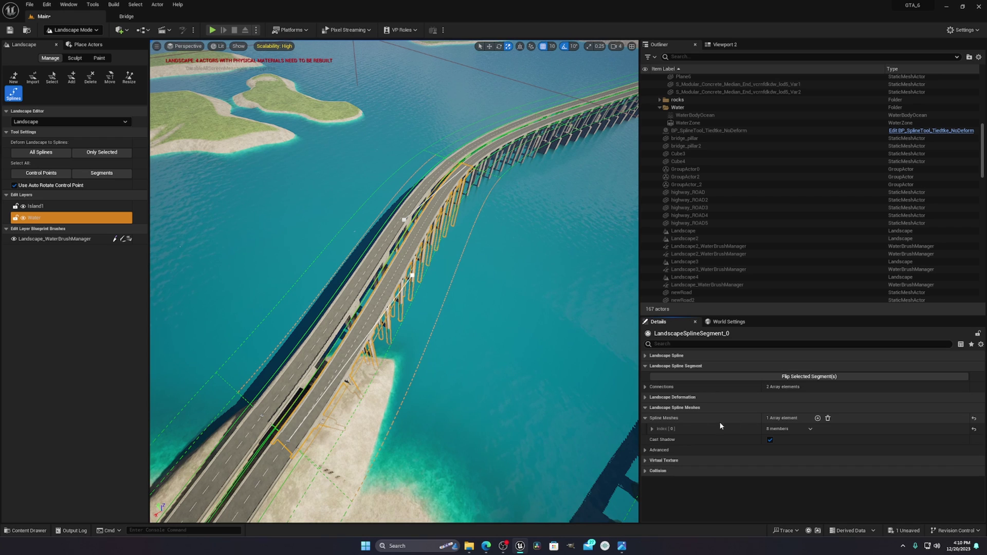
{"action": "left_click", "coordinate": [645, 418]}
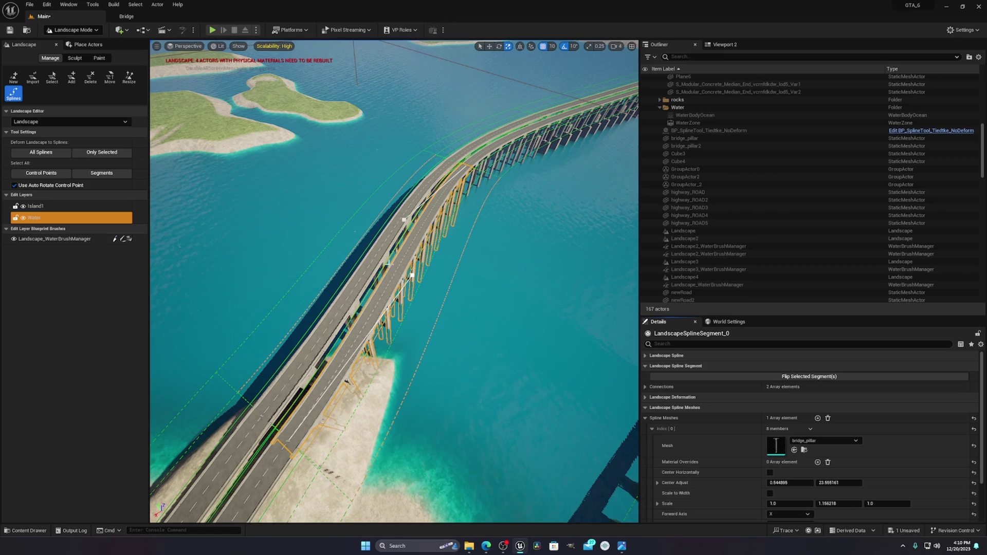
Check the pillar meshes and placement settings of successive segments along the highway bridge, and view its supports from the side.
{"action": "key", "text": "w"}
{"action": "right_click_drag", "start_coordinate": [434, 303], "coordinate": [470, 306]}
{"action": "key", "text": "s"}
{"action": "right_click_drag", "start_coordinate": [421, 269], "coordinate": [466, 272]}
{"action": "left_click", "coordinate": [414, 281]}
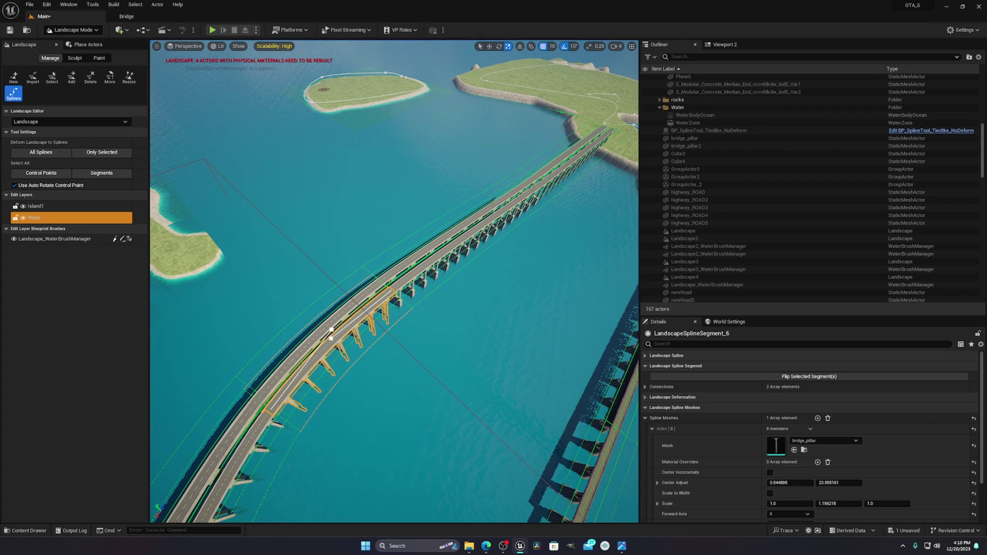
{"action": "left_click", "coordinate": [443, 253]}
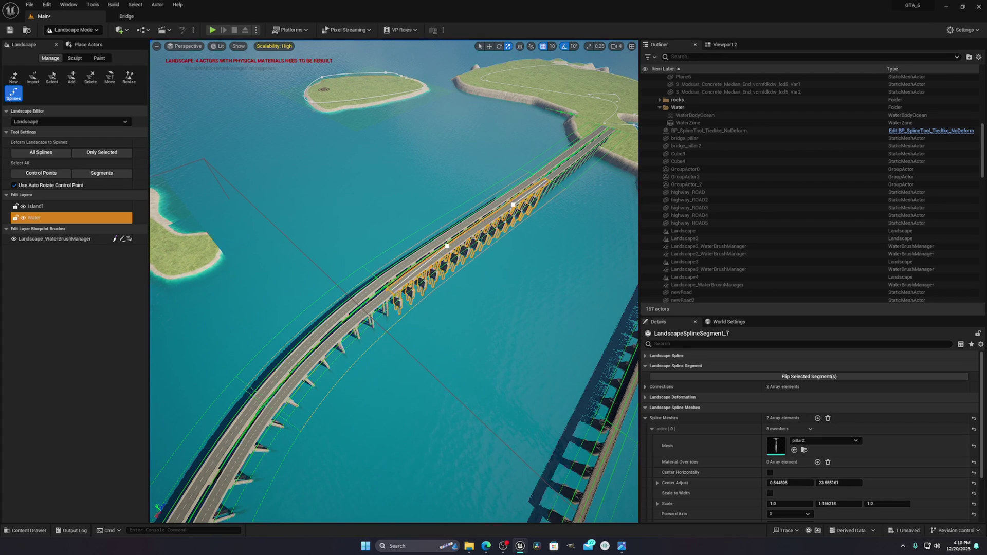
{"action": "left_click", "coordinate": [580, 148]}
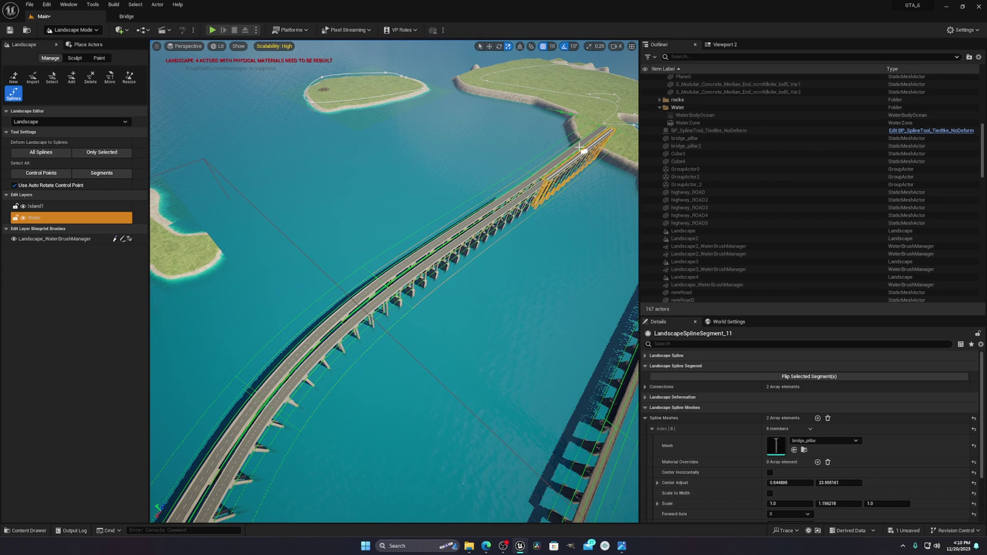
{"action": "left_click", "coordinate": [530, 177]}
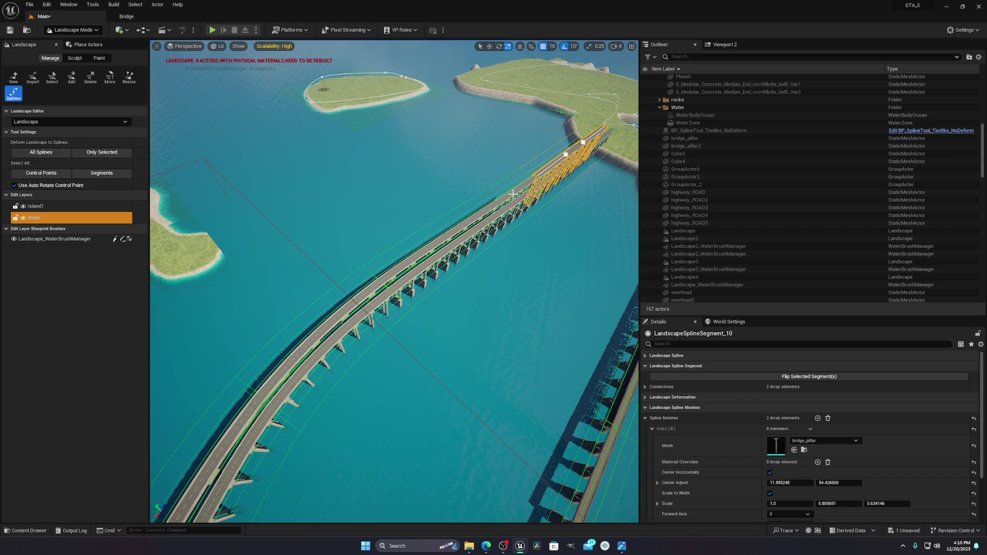
{"action": "left_click", "coordinate": [513, 196]}
{"action": "right_click_drag", "start_coordinate": [513, 201], "coordinate": [597, 180]}
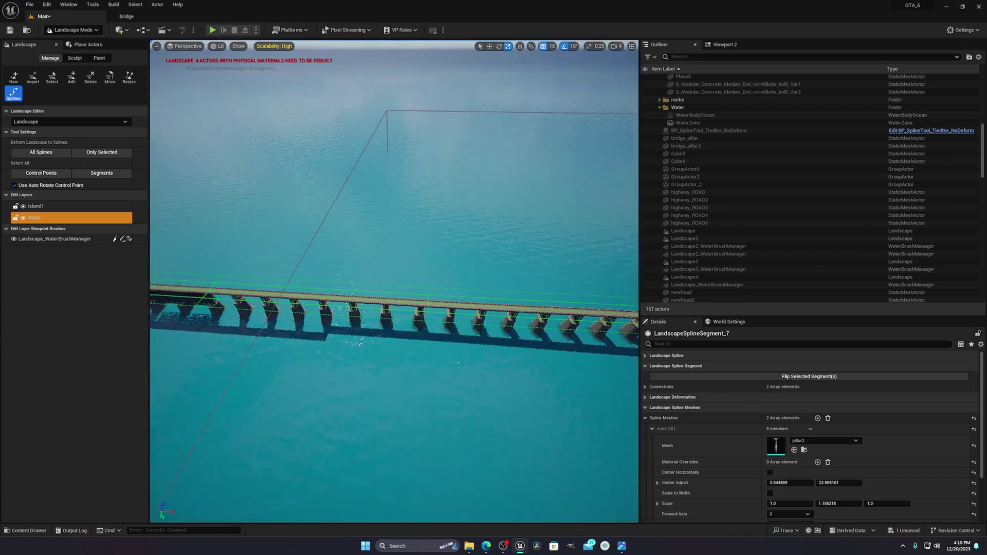
Select successive segments along the highway bridge to compare their spline mesh settings, then survey both carriageways over the water.
{"action": "right_click_drag", "start_coordinate": [211, 340], "coordinate": [255, 341]}
{"action": "left_click", "coordinate": [367, 312]}
{"action": "right_click_drag", "start_coordinate": [367, 312], "coordinate": [257, 258]}
{"action": "left_click", "coordinate": [239, 224]}
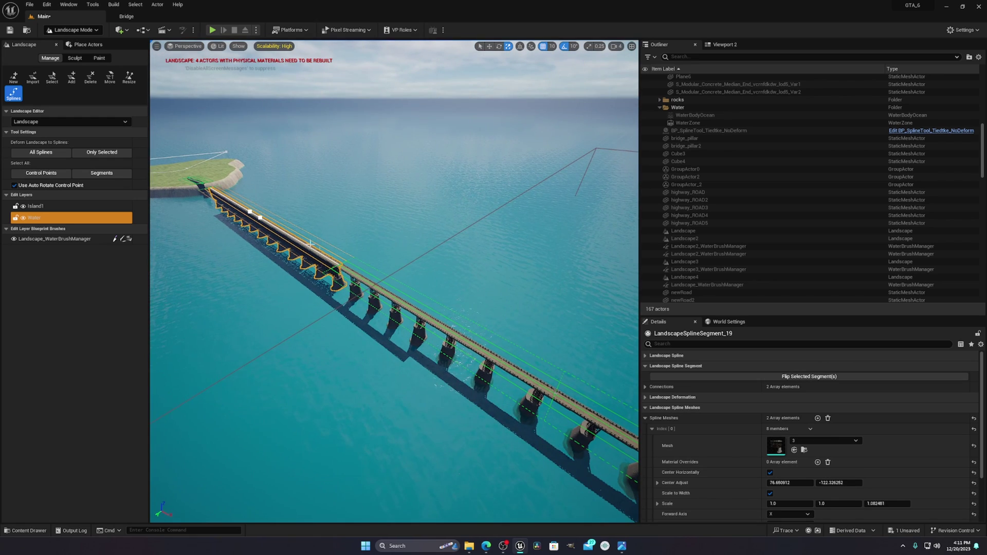
{"action": "left_click", "coordinate": [381, 293]}
{"action": "right_click_drag", "start_coordinate": [380, 294], "coordinate": [440, 291]}
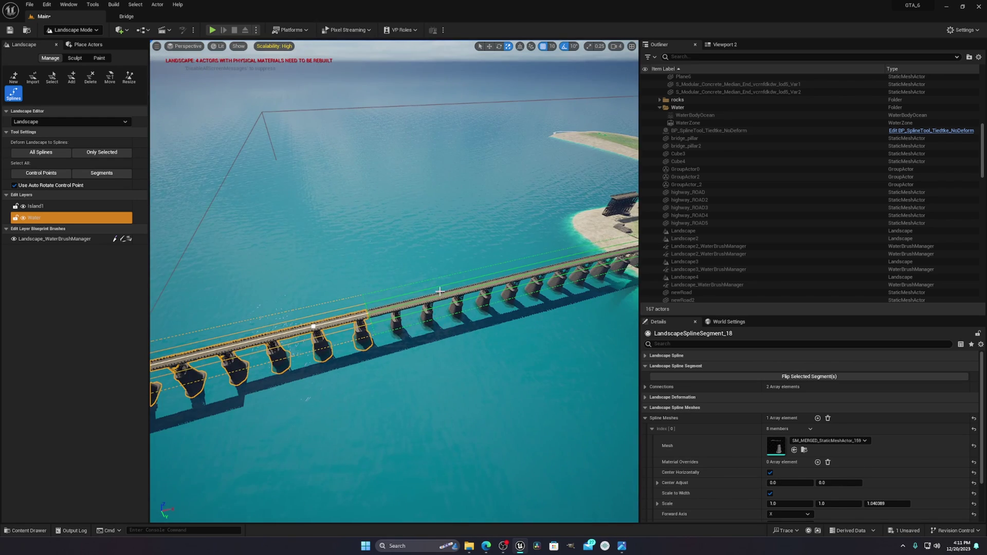
{"action": "left_click", "coordinate": [535, 271]}
{"action": "right_click_drag", "start_coordinate": [536, 271], "coordinate": [612, 269]}
{"action": "mouse_move", "coordinate": [315, 350]}
{"action": "right_mouse_down"}
{"action": "mouse_move", "coordinate": [252, 373]}
{"action": "mouse_move", "coordinate": [303, 393]}
{"action": "mouse_move", "coordinate": [316, 354]}
{"action": "right_mouse_up"}
{"action": "key", "text": "a"}
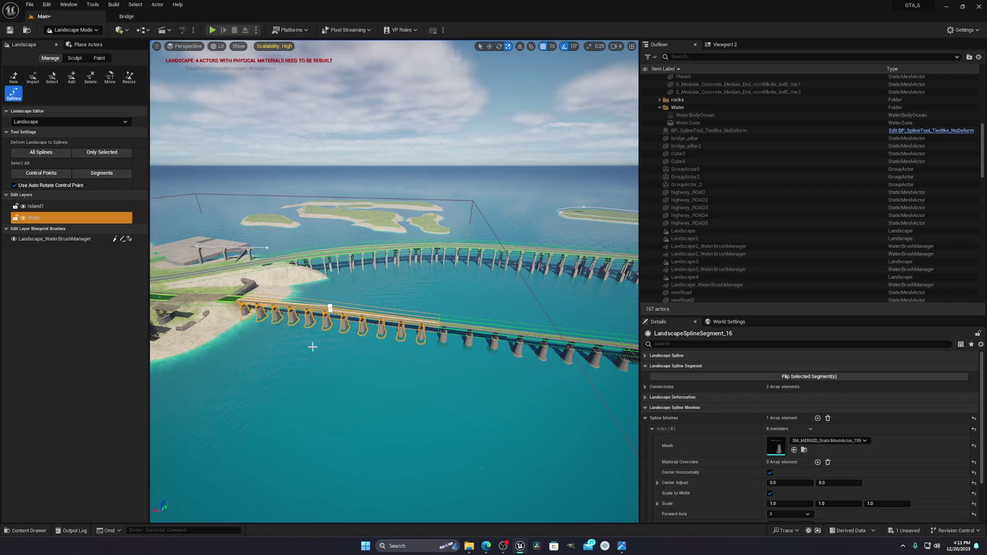
{"action": "right_click_drag", "start_coordinate": [316, 353], "coordinate": [316, 354]}
{"action": "mouse_move", "coordinate": [412, 340]}
{"action": "right_mouse_down"}
{"action": "mouse_move", "coordinate": [391, 331]}
{"action": "mouse_move", "coordinate": [415, 337]}
{"action": "right_mouse_up"}
Try stretching the new road across the water to the far island by moving its end control point along X.
{"action": "left_click", "coordinate": [401, 332]}
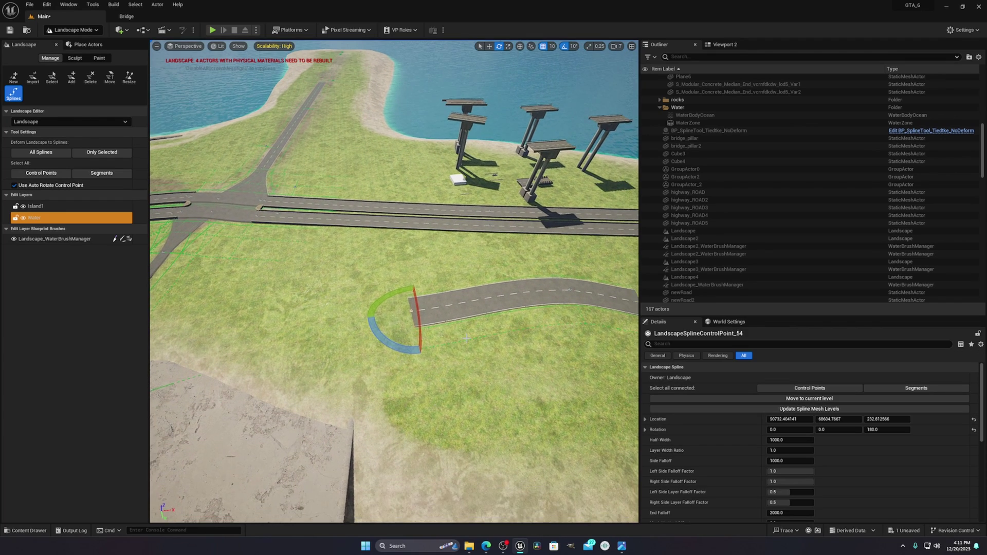
{"action": "key", "text": "w"}
{"action": "left_click_drag", "start_coordinate": [440, 309], "coordinate": [169, 337]}
{"action": "right_click_drag", "start_coordinate": [170, 337], "coordinate": [170, 337]}
{"action": "left_click_drag", "start_coordinate": [427, 323], "coordinate": [155, 150]}
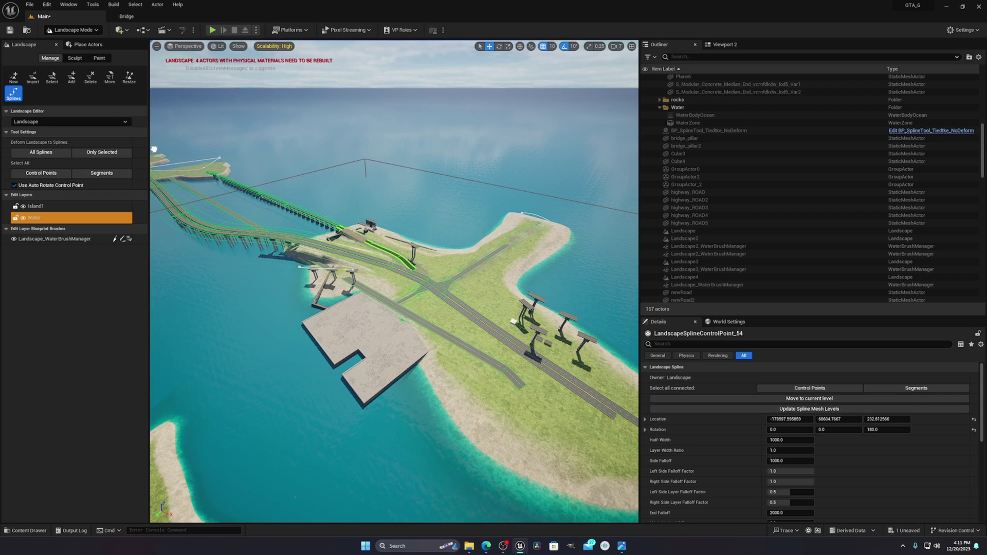
{"action": "right_click_drag", "start_coordinate": [165, 151], "coordinate": [157, 148]}
{"action": "right_click_drag", "start_coordinate": [365, 305], "coordinate": [334, 286]}
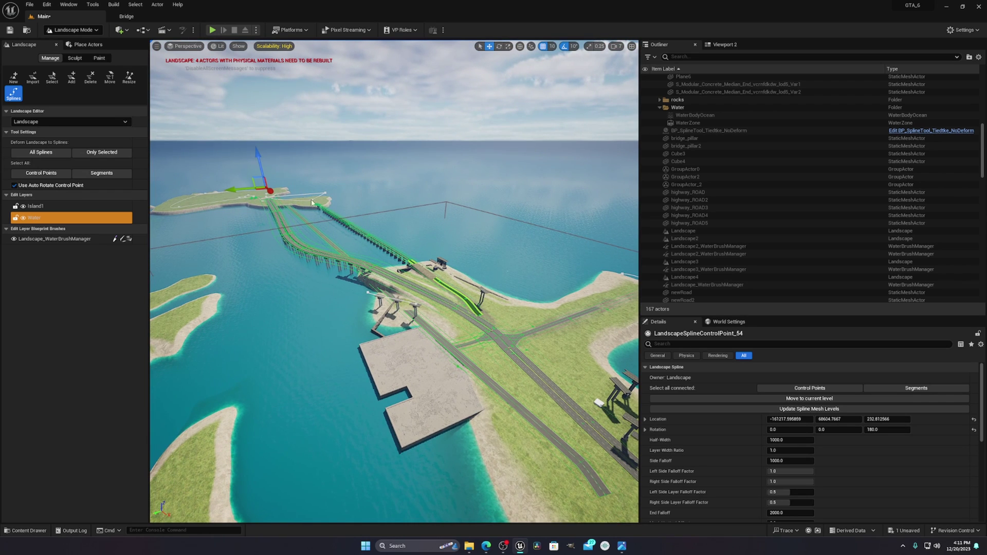
Move the new road's end control point back along X to the edge of the concrete platform.
{"action": "left_click_drag", "start_coordinate": [270, 189], "coordinate": [496, 390]}
{"action": "mouse_move", "coordinate": [480, 391]}
{"action": "right_mouse_down"}
{"action": "mouse_move", "coordinate": [514, 402]}
{"action": "mouse_move", "coordinate": [499, 394]}
{"action": "right_mouse_up"}
{"action": "key", "text": "w"}
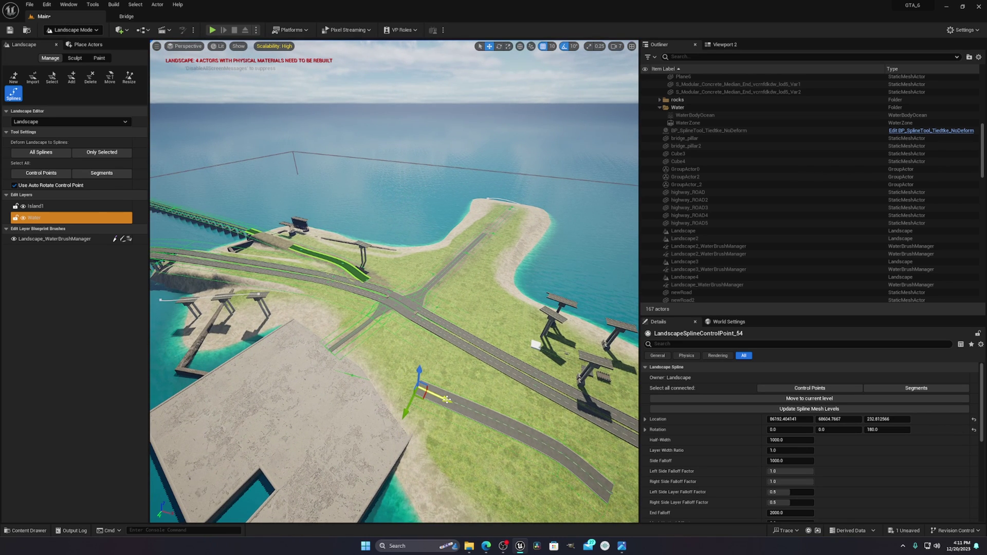
{"action": "left_click_drag", "start_coordinate": [447, 400], "coordinate": [342, 354]}
Select the extended end segment and its neighbour on the new road to compare their spline mesh settings.
{"action": "left_click", "coordinate": [401, 380]}
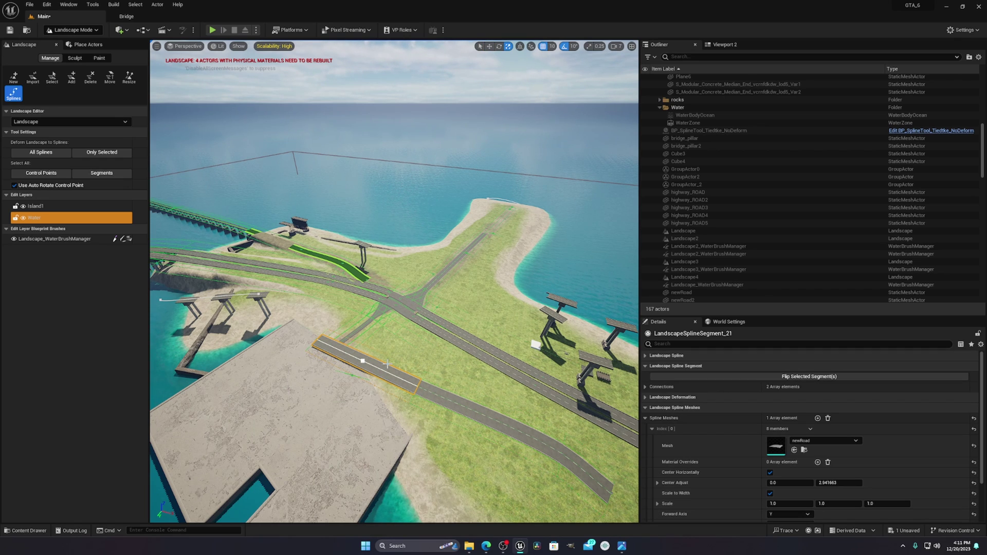
{"action": "left_click", "coordinate": [449, 405]}
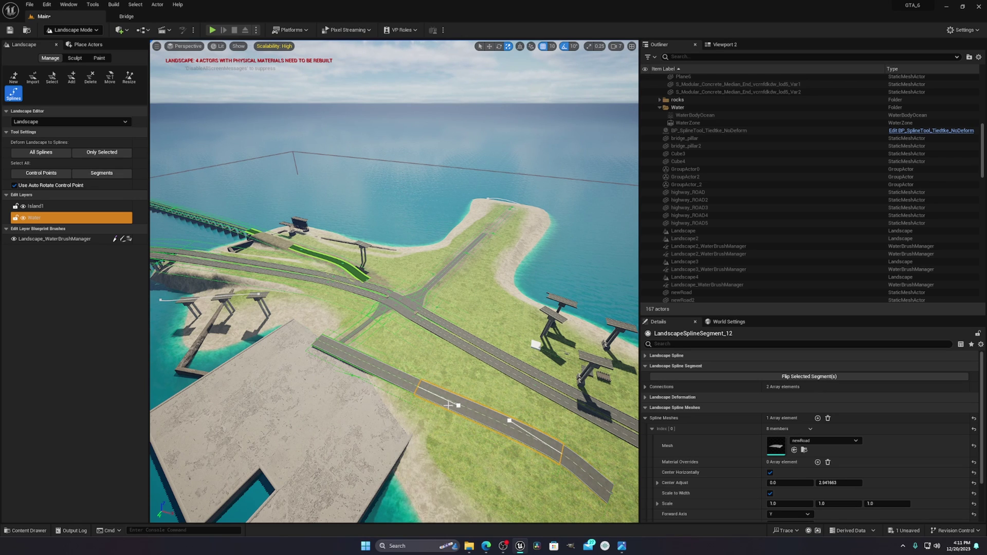
{"action": "left_click", "coordinate": [390, 373]}
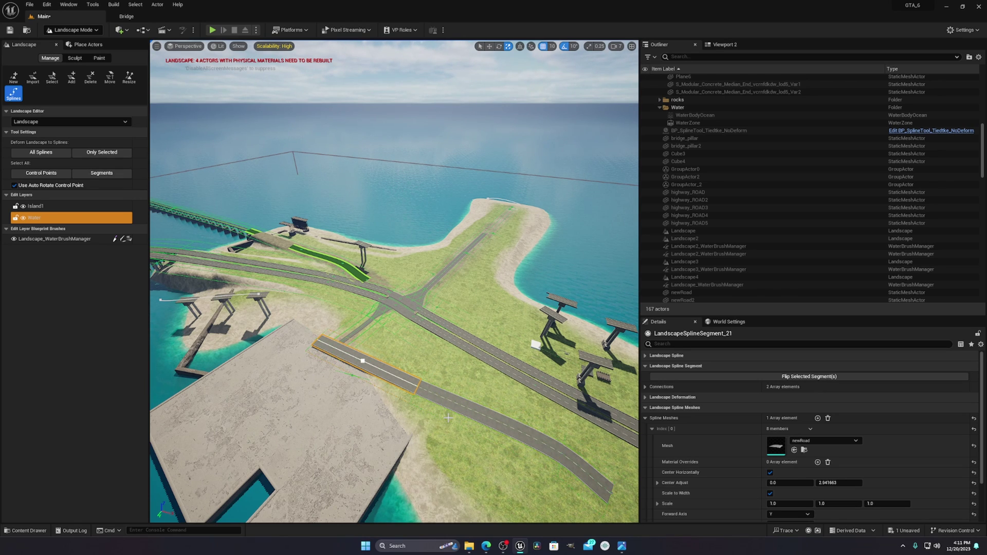
{"action": "right_click_drag", "start_coordinate": [407, 389], "coordinate": [381, 376]}
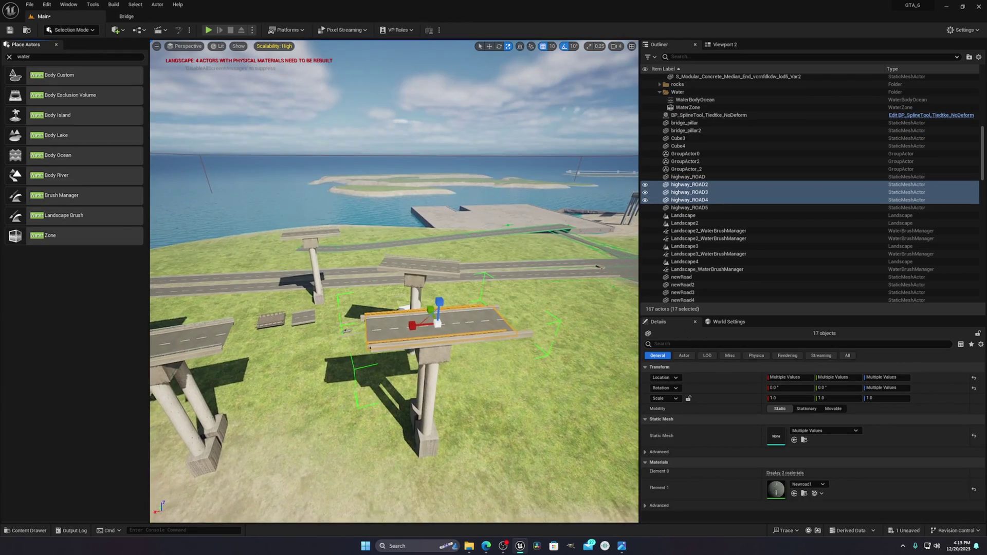
Examine the selected raised highway road piece, with its side barriers and pillar, from several sides.
{"action": "scroll", "coordinate": [394, 282], "scroll_direction": "down", "scroll_amount": 3}
{"action": "scroll", "coordinate": [394, 281], "scroll_direction": "up", "scroll_amount": 4}
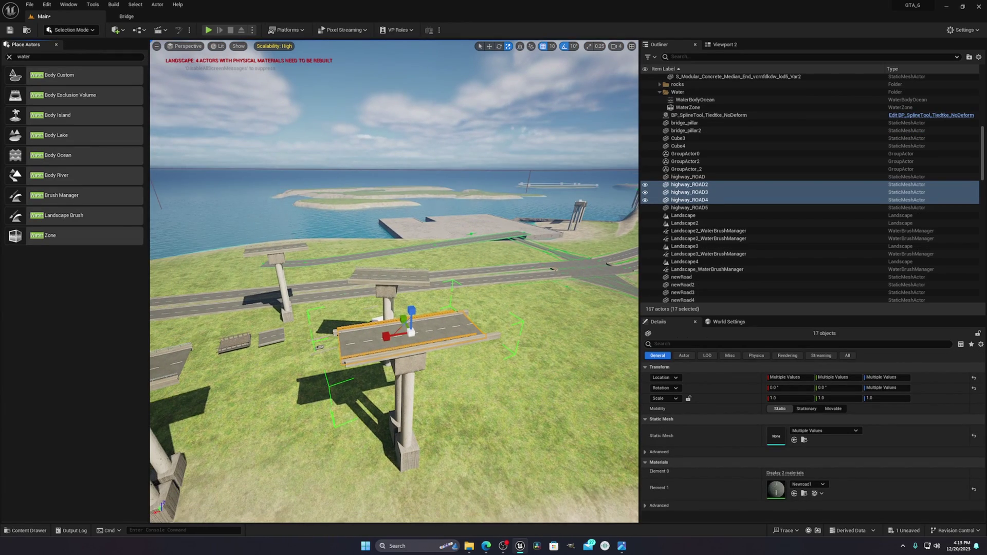
{"action": "key", "text": "w"}
{"action": "right_click_drag", "start_coordinate": [394, 282], "coordinate": [193, 322]}
{"action": "scroll", "coordinate": [394, 281], "scroll_direction": "down", "scroll_amount": 4}
{"action": "key", "text": "s"}
{"action": "key", "text": "e"}
{"action": "key", "text": "w"}
{"action": "key", "text": "a"}
{"action": "scroll", "coordinate": [394, 281], "scroll_direction": "down", "scroll_amount": 1}
{"action": "key", "text": "s"}
{"action": "key", "text": "d"}
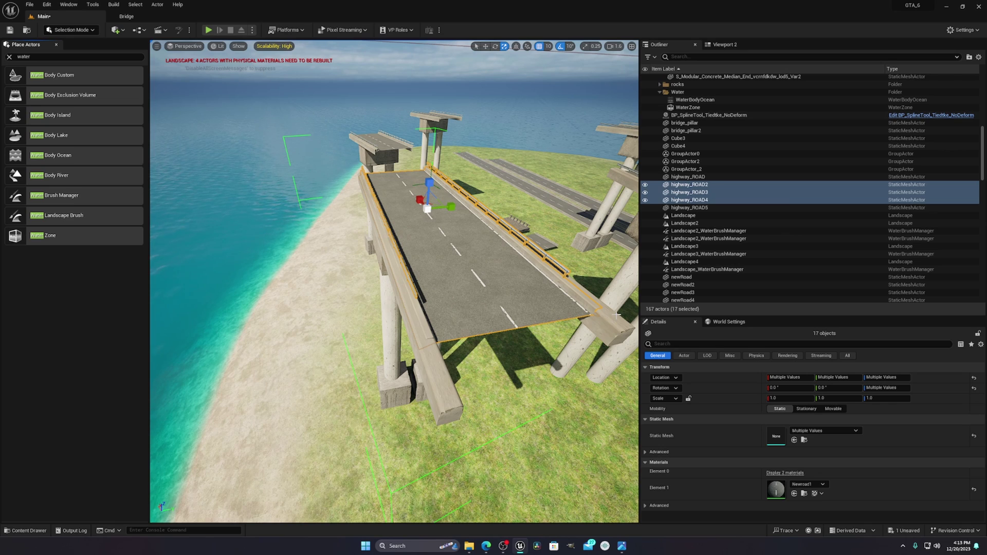
{"action": "key", "text": "a"}
{"action": "right_click_drag", "start_coordinate": [486, 376], "coordinate": [611, 393]}
{"action": "key", "text": "w"}
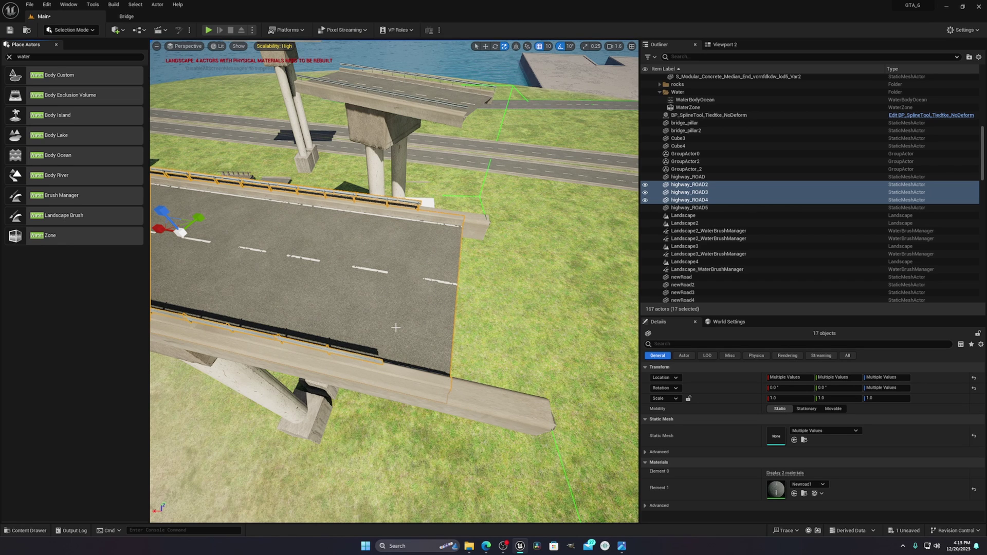
Deselect the raised road piece and examine how its concrete side beams extend past the end of the road surface.
{"action": "right_click_drag", "start_coordinate": [360, 322], "coordinate": [370, 304]}
{"action": "key", "text": "a"}
{"action": "scroll", "coordinate": [360, 314], "scroll_direction": "down", "scroll_amount": 5}
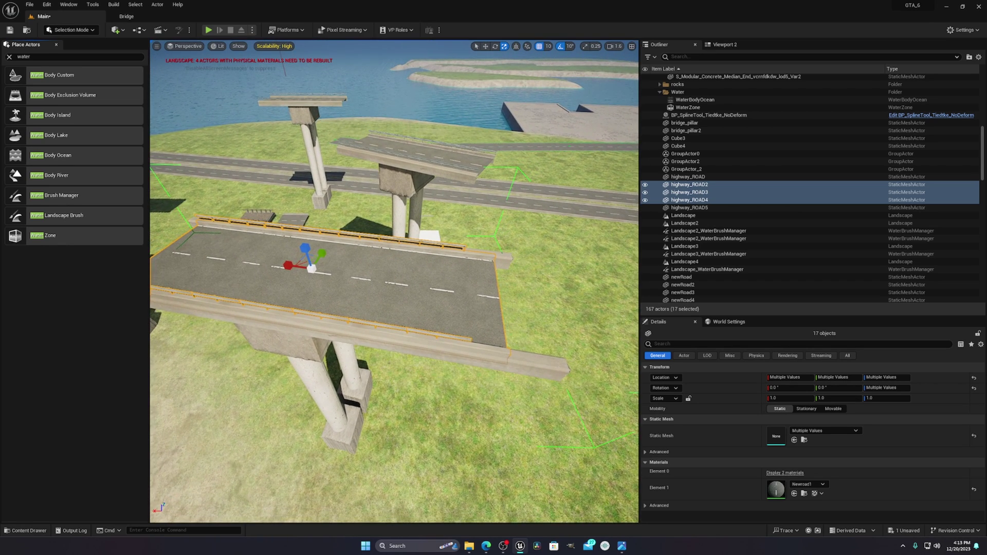
{"action": "right_click_drag", "start_coordinate": [525, 202], "coordinate": [570, 182]}
{"action": "left_click", "coordinate": [486, 214]}
{"action": "key", "text": "d"}
{"action": "right_click_drag", "start_coordinate": [416, 312], "coordinate": [354, 287]}
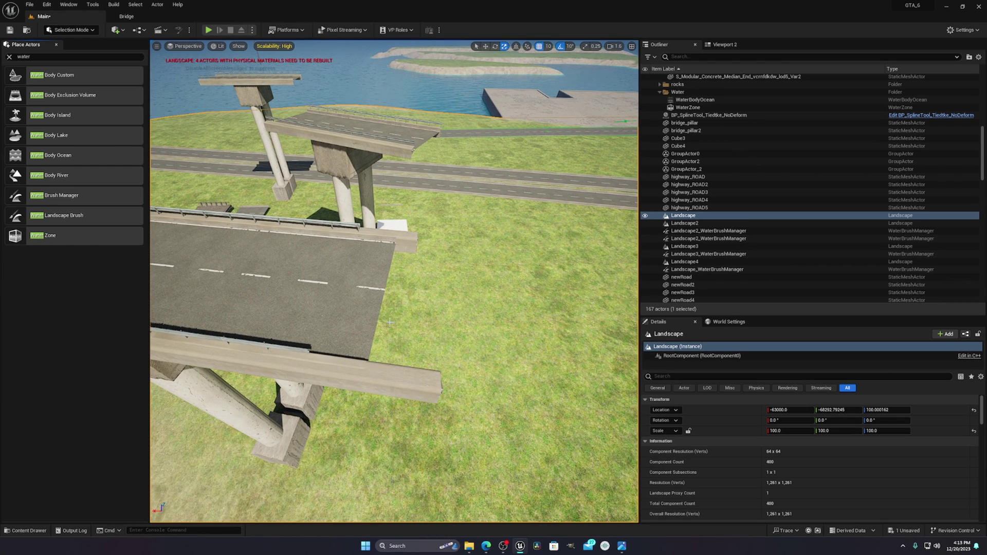
Inspect the joint between two deck sections of the old bridge near the beach from close up.
{"action": "right_click_drag", "start_coordinate": [480, 273], "coordinate": [627, 260]}
{"action": "scroll", "coordinate": [481, 273], "scroll_direction": "up", "scroll_amount": 3}
{"action": "key", "text": "w"}
{"action": "scroll", "coordinate": [481, 273], "scroll_direction": "up", "scroll_amount": 5}
{"action": "right_click_drag", "start_coordinate": [358, 277], "coordinate": [465, 273]}
{"action": "scroll", "coordinate": [394, 281], "scroll_direction": "down", "scroll_amount": 7}
{"action": "scroll", "coordinate": [453, 187], "scroll_direction": "down", "scroll_amount": 2}
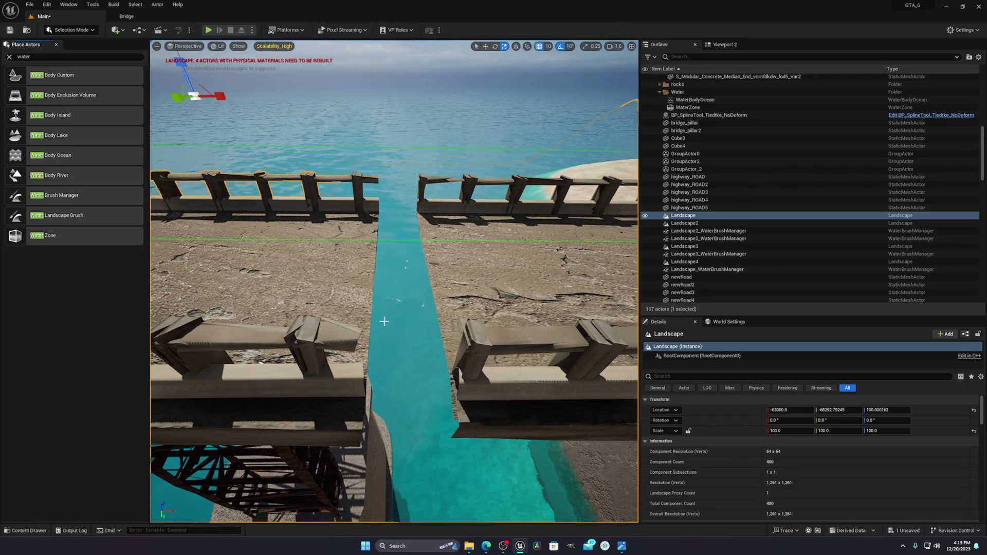
{"action": "right_click_drag", "start_coordinate": [485, 311], "coordinate": [532, 291]}
{"action": "right_click_drag", "start_coordinate": [495, 465], "coordinate": [580, 463]}
{"action": "key", "text": "a"}
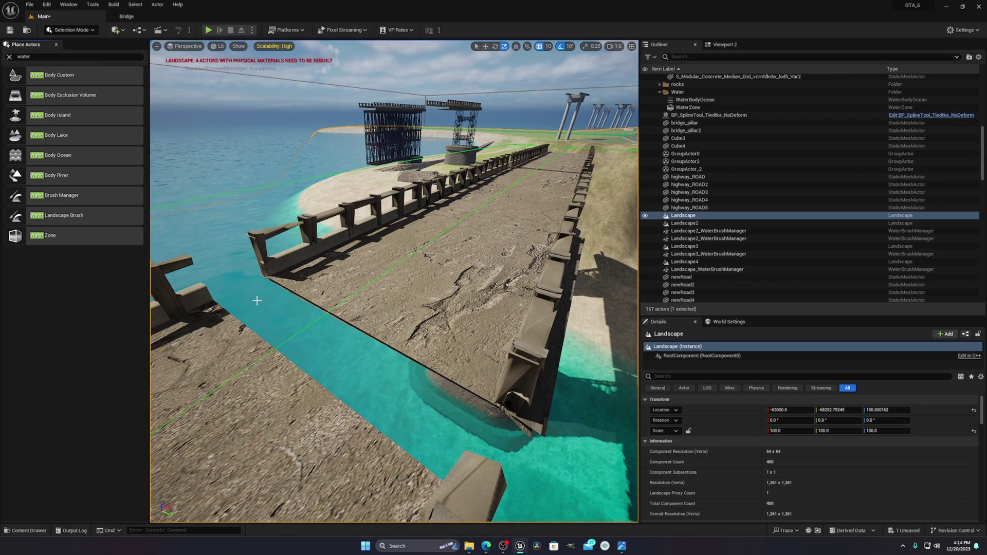
{"action": "right_click_drag", "start_coordinate": [424, 391], "coordinate": [388, 340]}
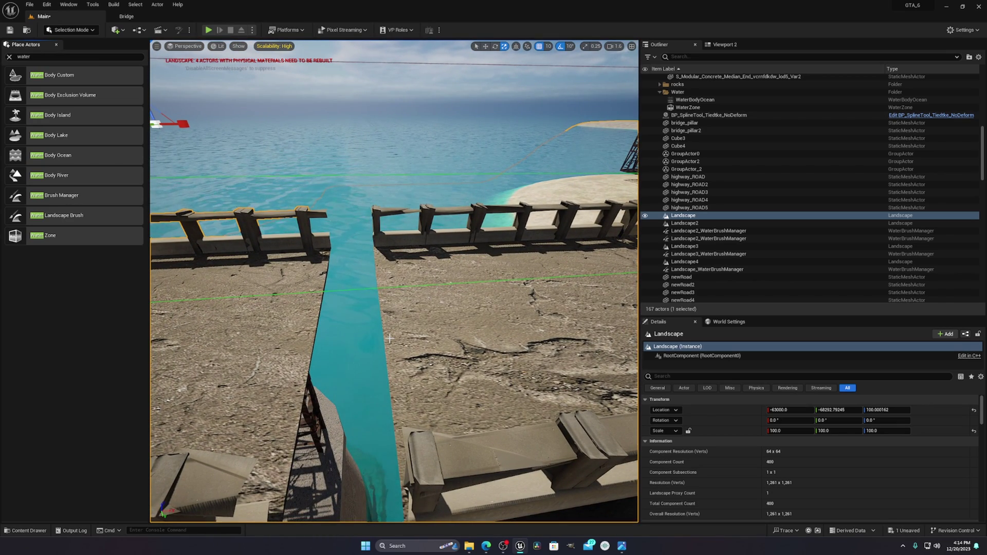
View the old bridge's deck joint repeatedly from nearer and farther away to compare the gap between the sections.
{"action": "scroll", "coordinate": [390, 339], "scroll_direction": "down", "scroll_amount": 5}
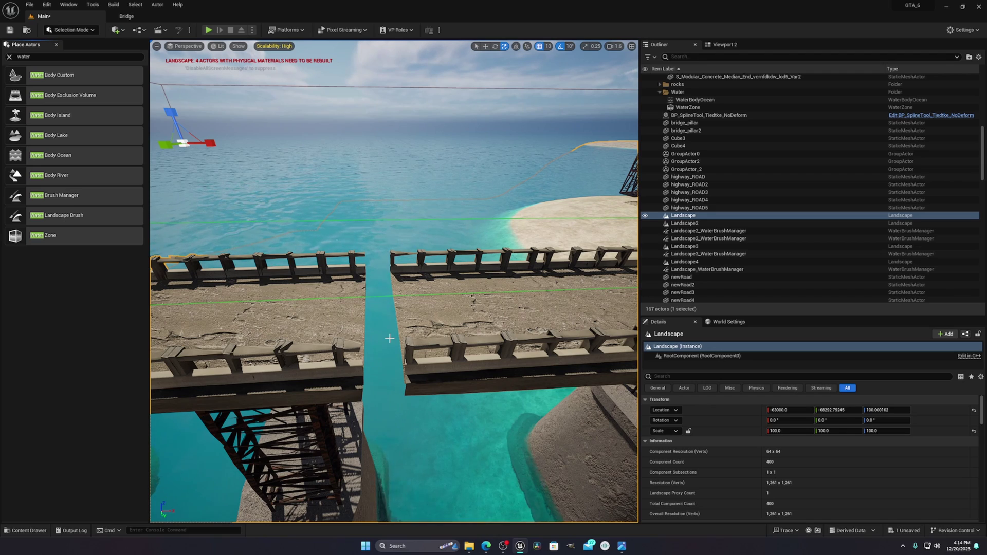
{"action": "right_click_drag", "start_coordinate": [387, 338], "coordinate": [379, 350]}
{"action": "key", "text": "s"}
{"action": "key", "text": "w"}
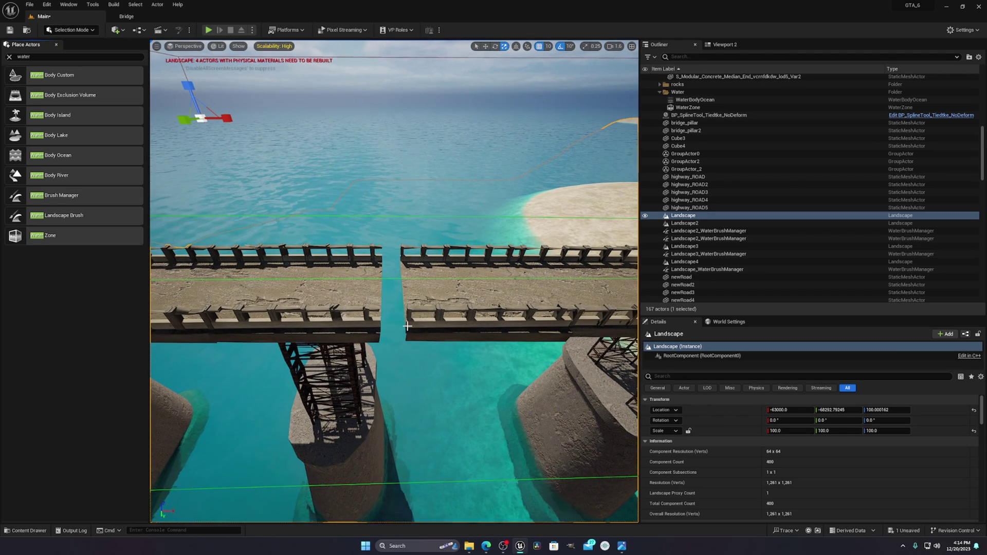
{"action": "key", "text": "w"}
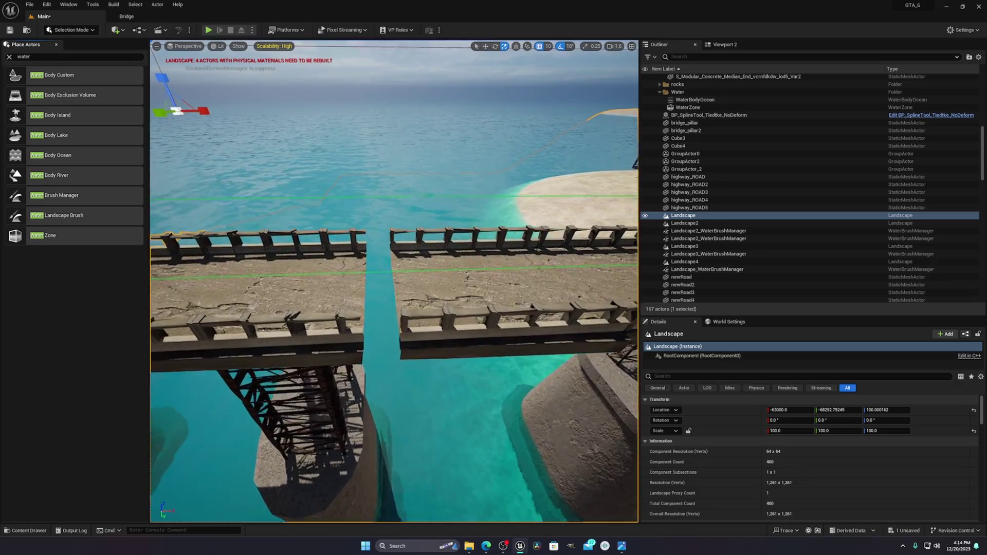
{"action": "key", "text": "s"}
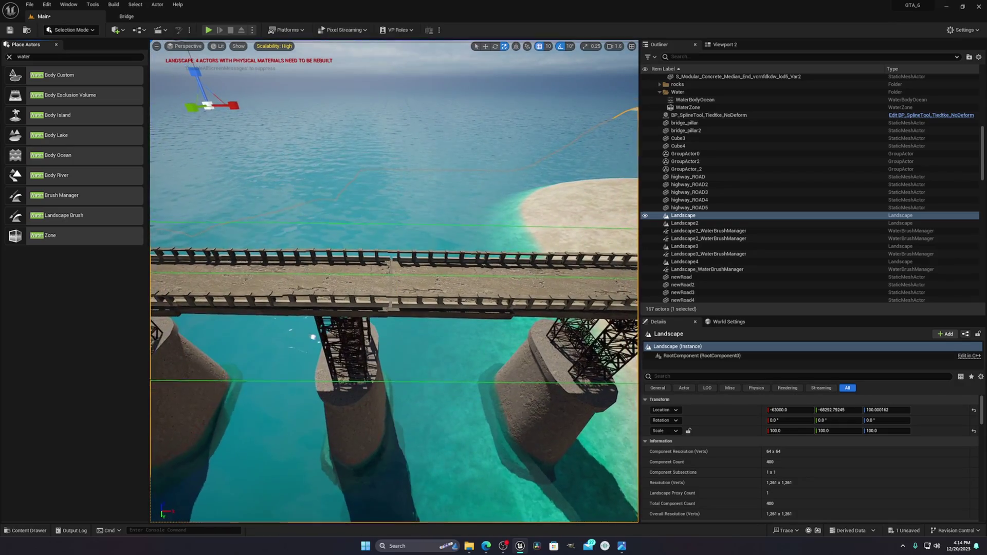
{"action": "key", "text": "w"}
{"action": "key", "text": "s"}
{"action": "key", "text": "w"}
{"action": "key", "text": "s"}
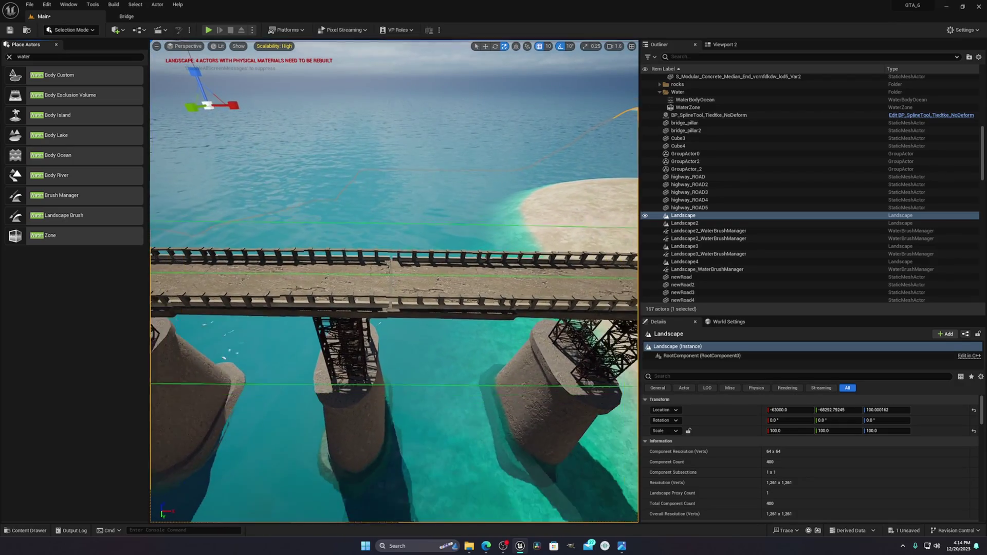
{"action": "right_click_drag", "start_coordinate": [381, 327], "coordinate": [383, 393]}
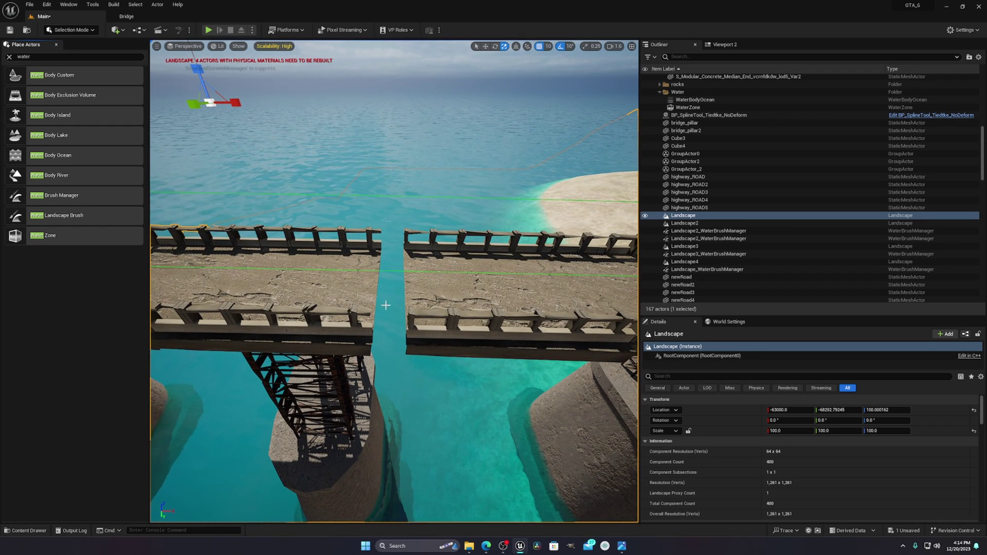
{"action": "right_click_drag", "start_coordinate": [441, 231], "coordinate": [441, 201]}
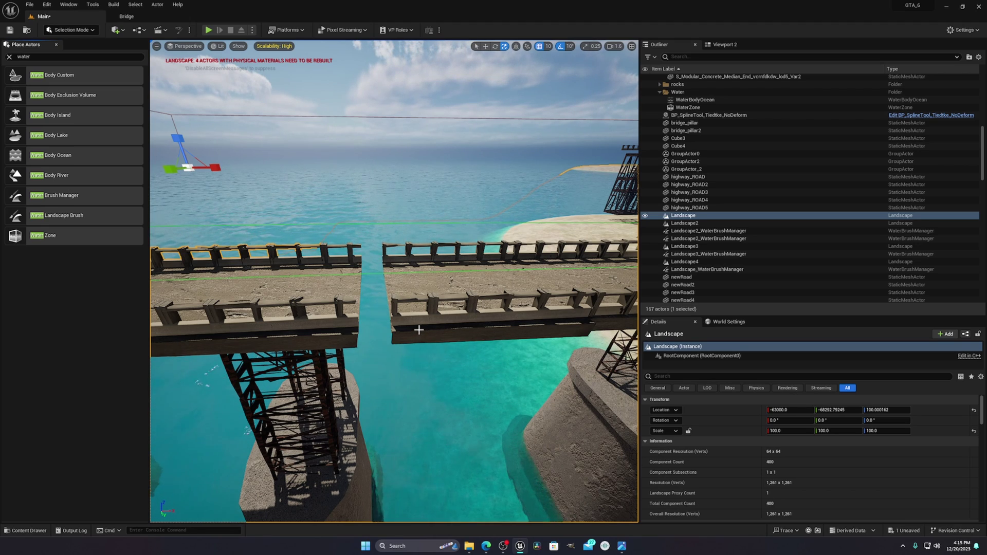
{"action": "right_click_drag", "start_coordinate": [419, 324], "coordinate": [395, 317]}
{"action": "key", "text": "s"}
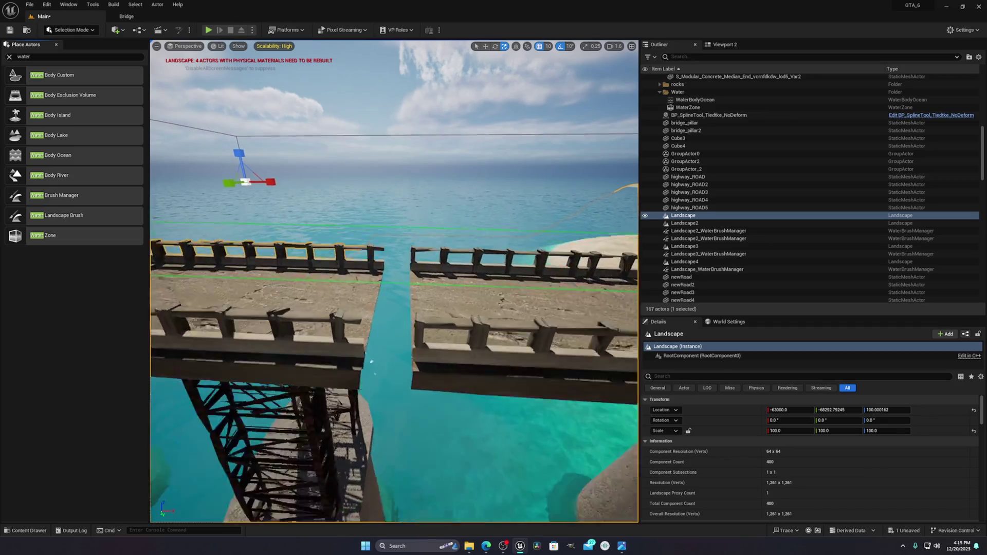
{"action": "key", "text": "s"}
{"action": "key", "text": "w"}
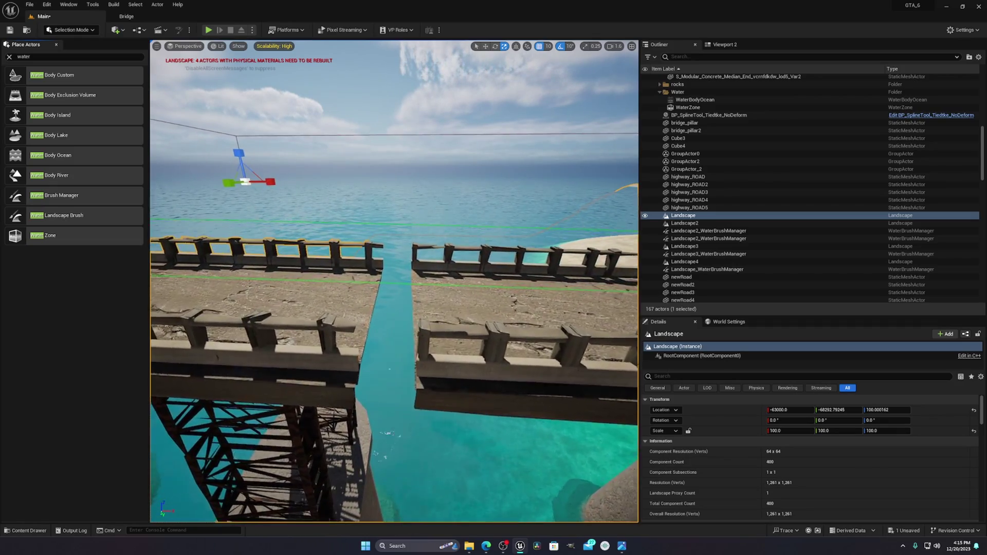
{"action": "key", "text": "s"}
{"action": "key", "text": "s"}
{"action": "key", "text": "w"}
Return to the raised highway road piece on the grass and select it as a group.
{"action": "right_click_drag", "start_coordinate": [395, 281], "coordinate": [609, 303]}
{"action": "key", "text": "w"}
{"action": "key", "text": "w"}
{"action": "key", "text": "a"}
{"action": "right_click_drag", "start_coordinate": [341, 308], "coordinate": [419, 366]}
{"action": "left_click", "coordinate": [341, 308]}
{"action": "key", "text": "s"}
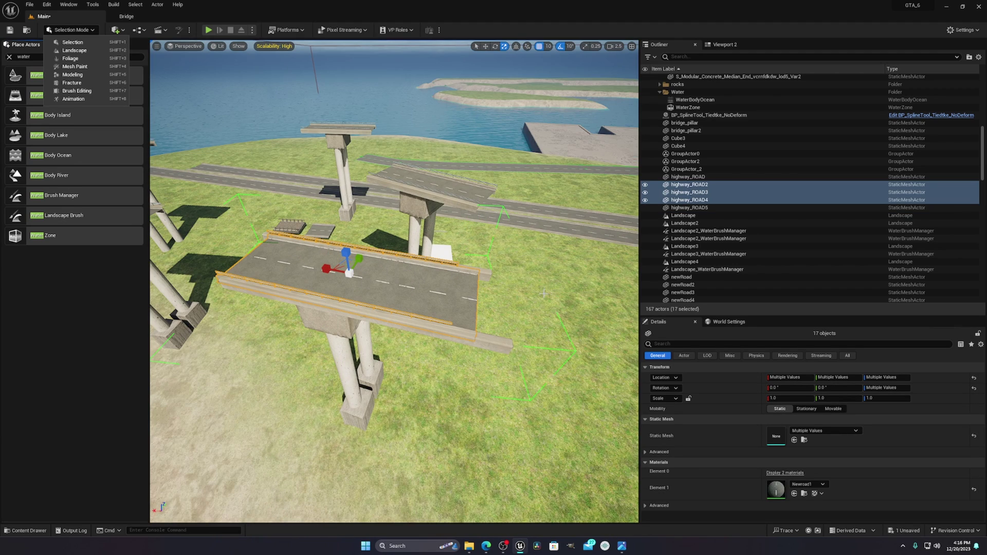
Reselect the whole raised highway road piece, view it from above, and switch to Modeling mode.
{"action": "left_click", "coordinate": [575, 284]}
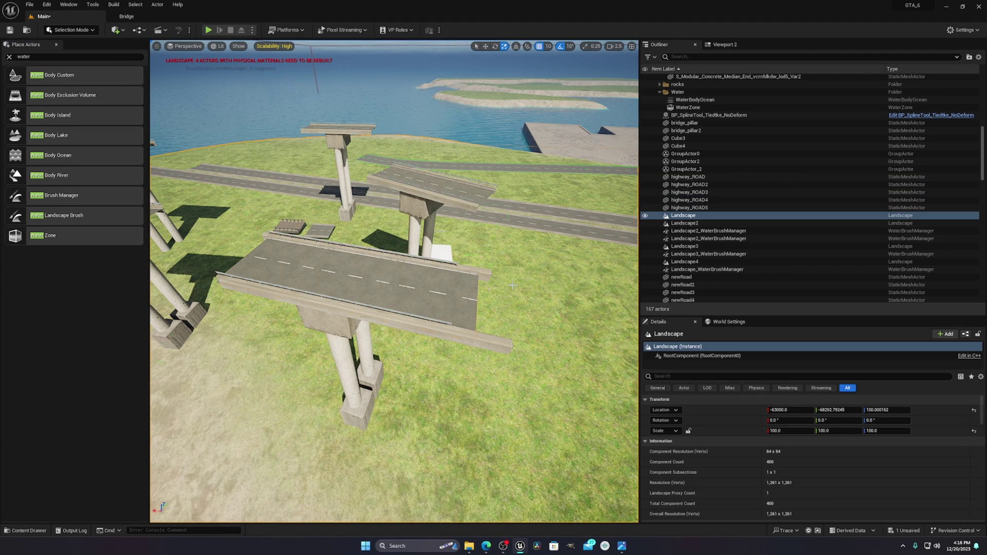
{"action": "left_click", "coordinate": [438, 294]}
{"action": "right_click_drag", "start_coordinate": [438, 295], "coordinate": [386, 314]}
{"action": "key", "text": "d"}
{"action": "right_click_drag", "start_coordinate": [534, 293], "coordinate": [462, 308]}
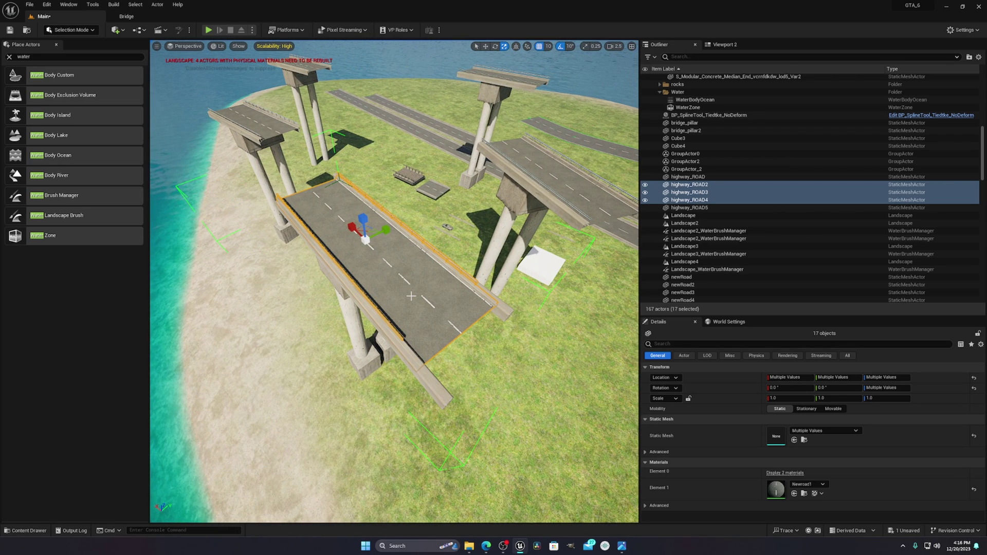
{"action": "left_click", "coordinate": [344, 222]}
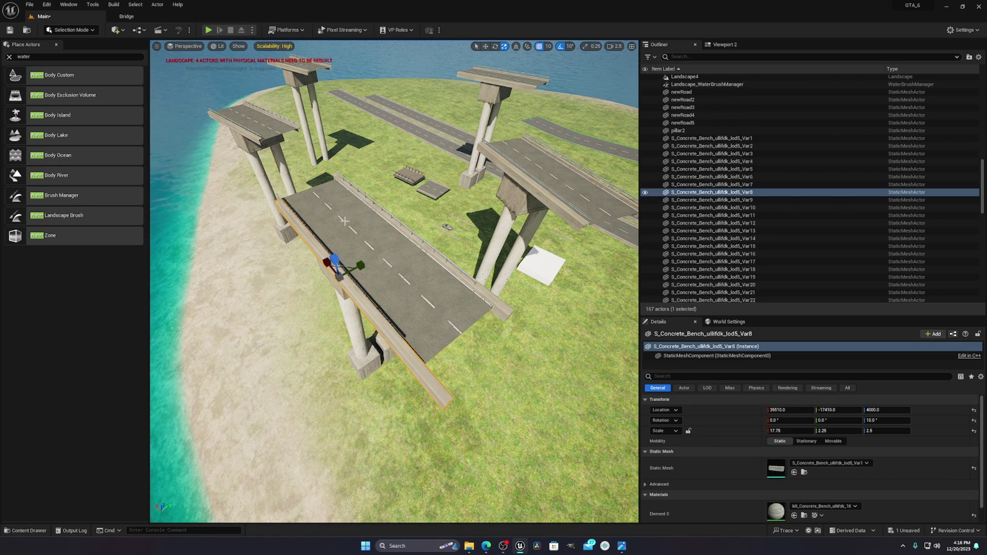
{"action": "key", "text": "ctrl+z"}
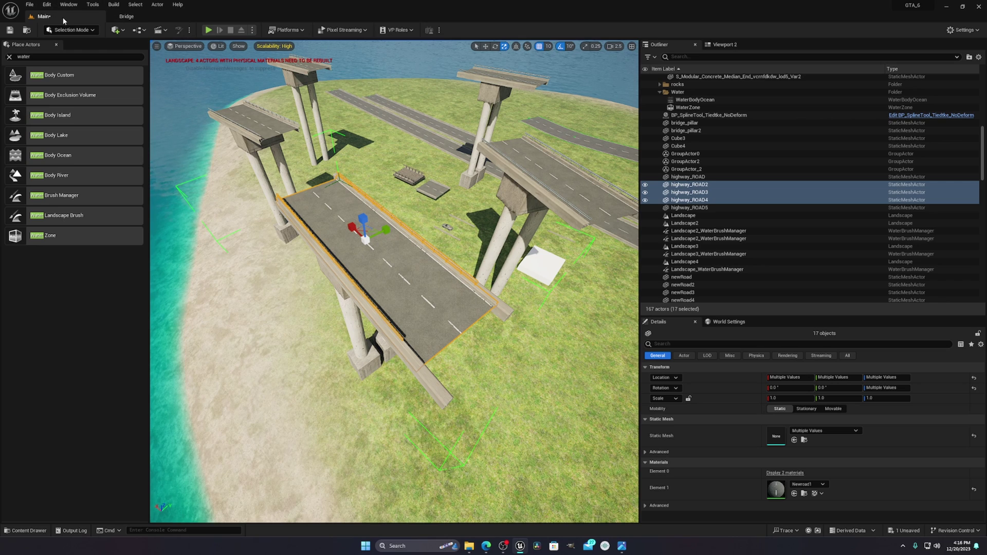
{"action": "left_click", "coordinate": [70, 29]}
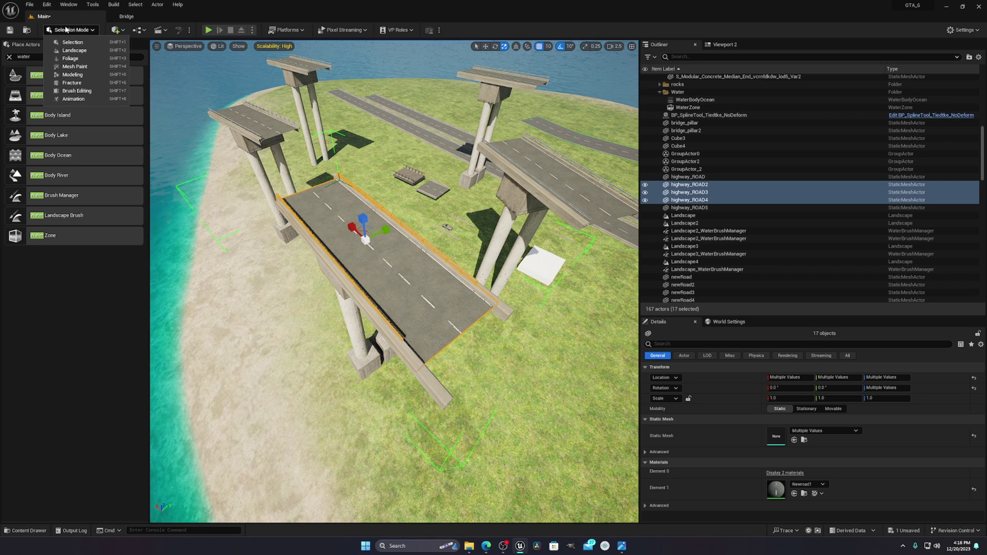
{"action": "left_click", "coordinate": [75, 74]}
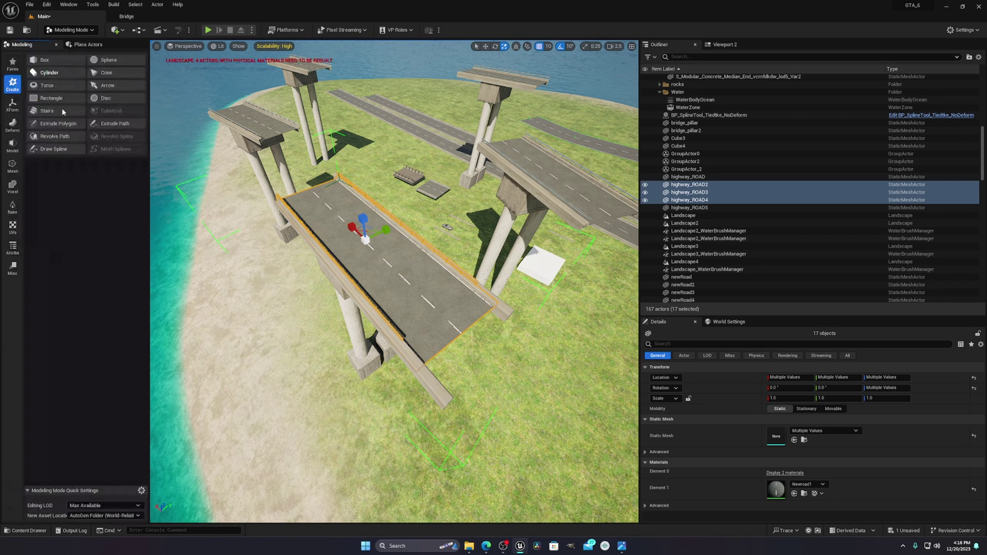
Start a Plane Cut on the selected raised road pieces and set the cutting plane's Y rotation to 90°.
{"action": "left_click", "coordinate": [12, 105]}
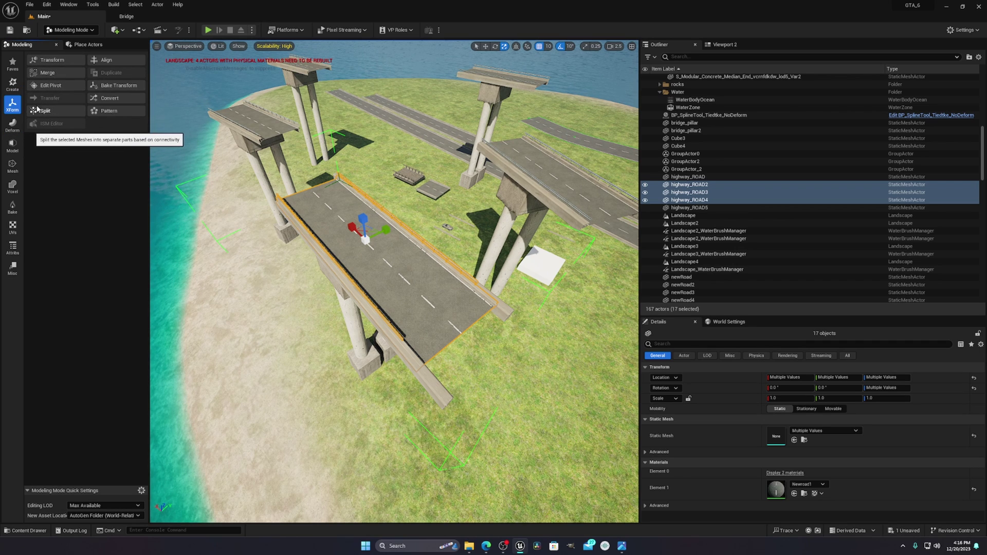
{"action": "left_click", "coordinate": [13, 125]}
{"action": "left_click", "coordinate": [13, 151]}
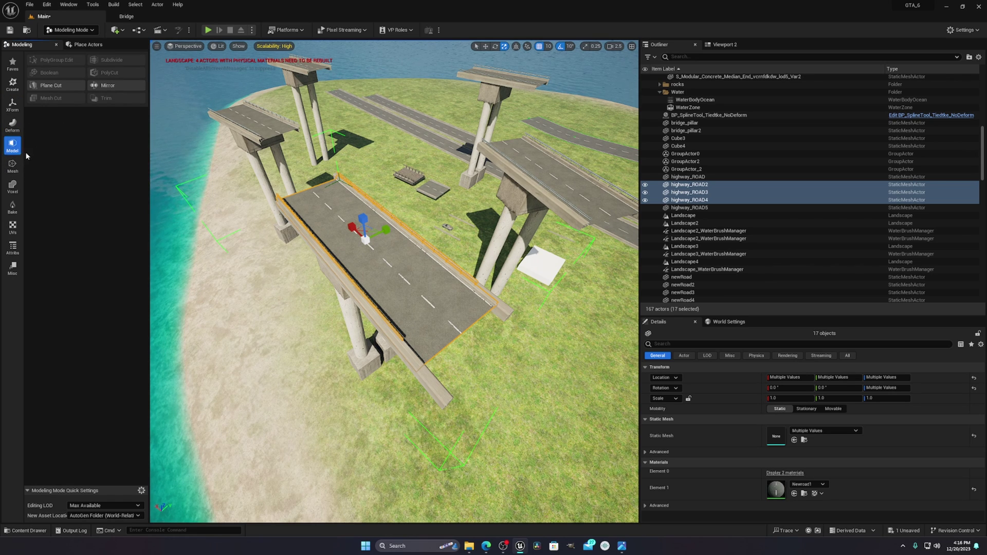
{"action": "left_click", "coordinate": [46, 86]}
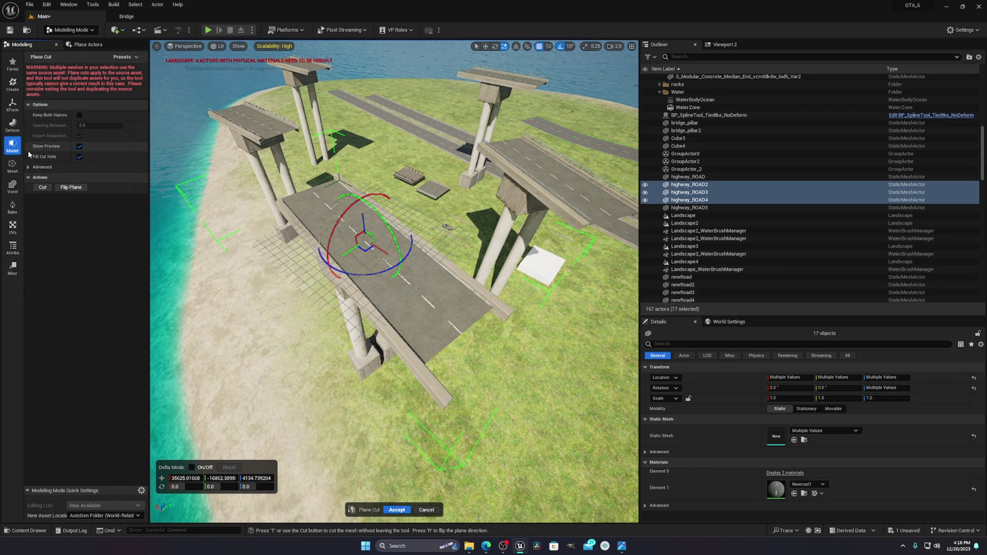
{"action": "key", "text": "a"}
{"action": "right_click_drag", "start_coordinate": [352, 251], "coordinate": [484, 251]}
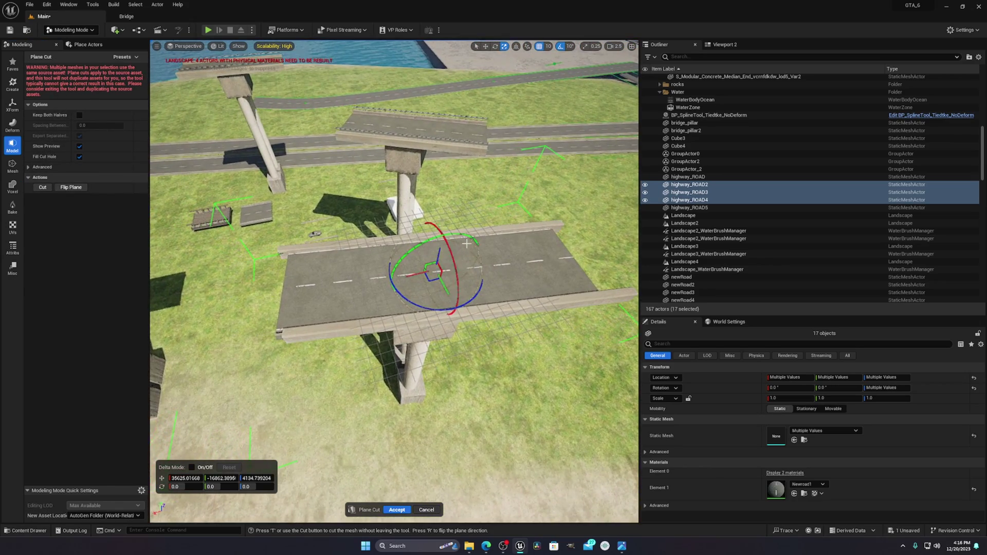
{"action": "key", "text": "d"}
{"action": "right_click_drag", "start_coordinate": [443, 288], "coordinate": [431, 288]}
{"action": "key", "text": "w"}
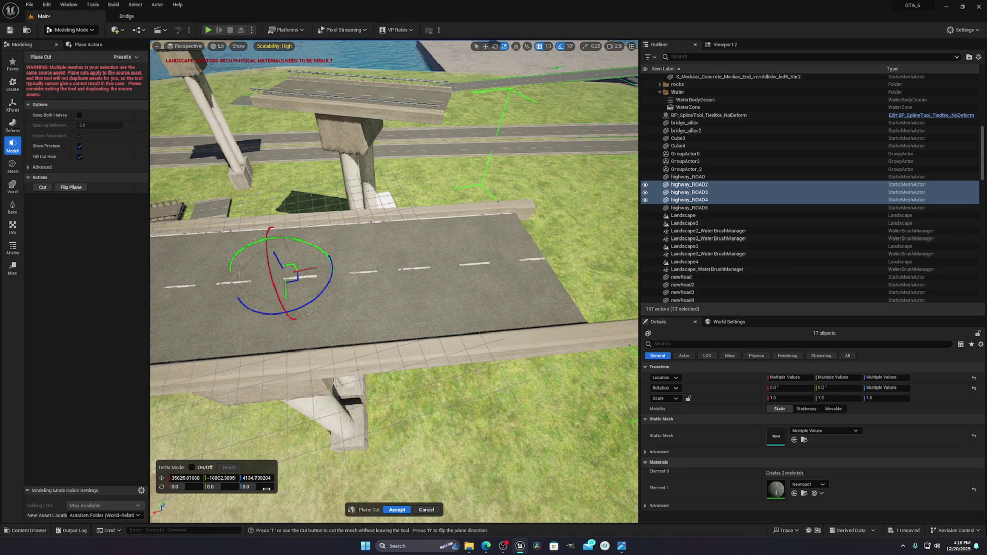
{"action": "left_click", "coordinate": [220, 487]}
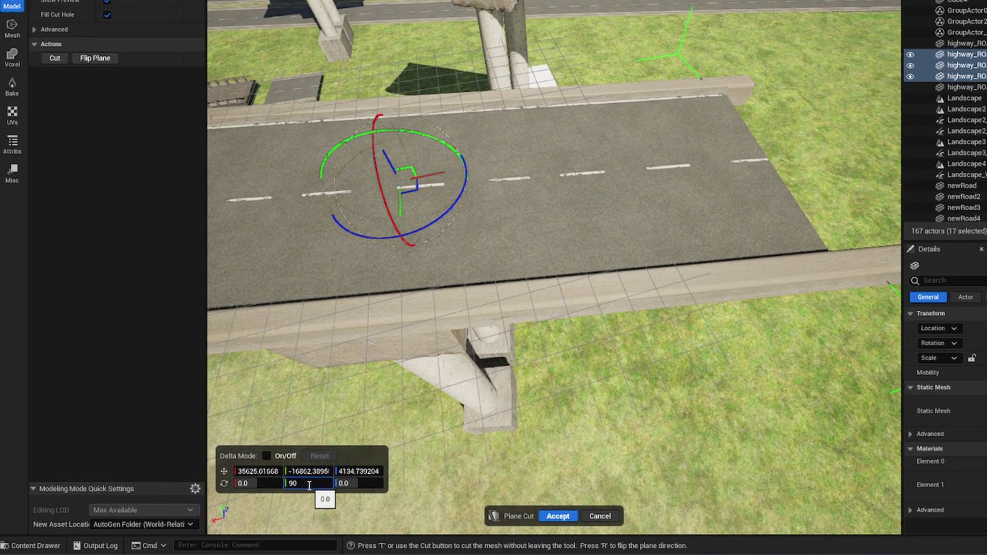
{"action": "key", "text": "Return"}
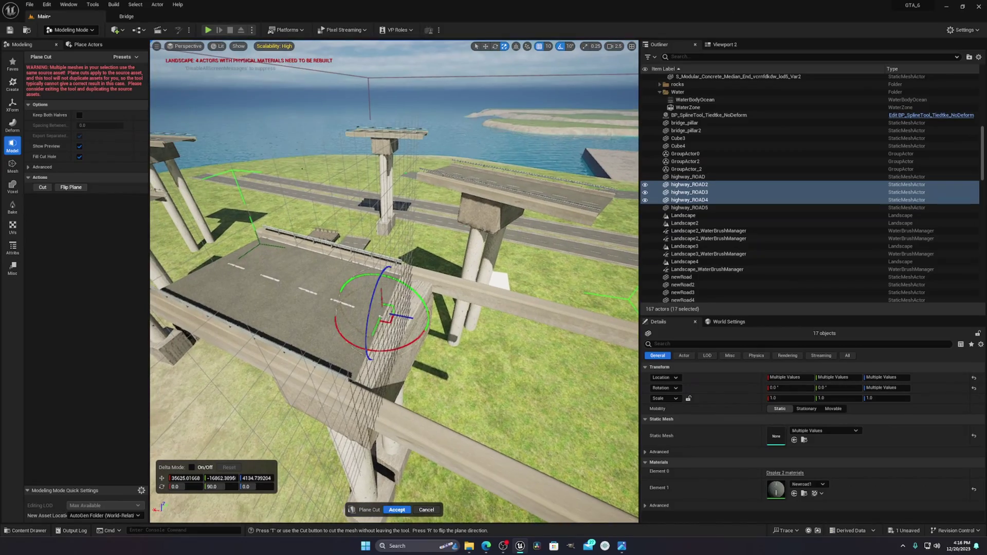
Move the cutting plane near the end of the road at about X 34205 and angle it to Y 80°, Z 10°.
{"action": "left_click_drag", "start_coordinate": [408, 317], "coordinate": [442, 325]}
{"action": "right_click_drag", "start_coordinate": [442, 325], "coordinate": [507, 303]}
{"action": "left_click_drag", "start_coordinate": [378, 330], "coordinate": [497, 364]}
{"action": "left_click_drag", "start_coordinate": [509, 293], "coordinate": [499, 295]}
{"action": "key", "text": "a"}
{"action": "right_click_drag", "start_coordinate": [505, 407], "coordinate": [679, 447]}
{"action": "key", "text": "w"}
{"action": "key", "text": "s"}
{"action": "key", "text": "w"}
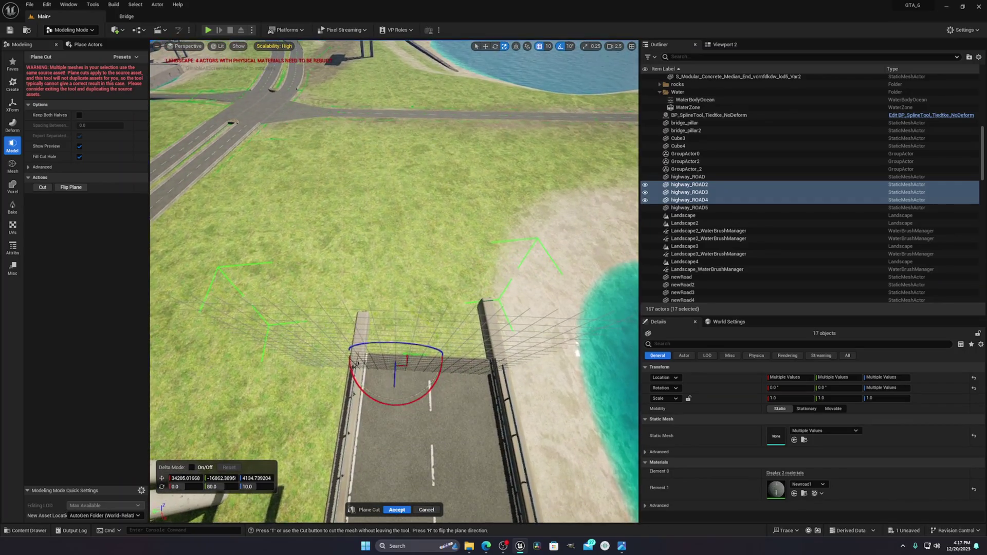
Check the cutting plane's tilt against the road end and set its Y rotation to 90°.
{"action": "right_click_drag", "start_coordinate": [418, 398], "coordinate": [435, 380]}
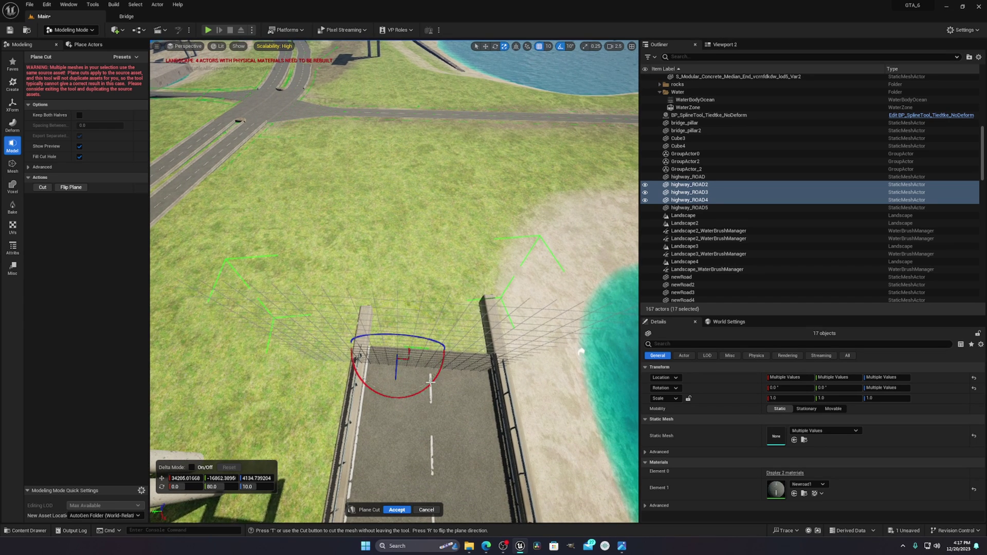
{"action": "right_click_drag", "start_coordinate": [431, 382], "coordinate": [427, 382]}
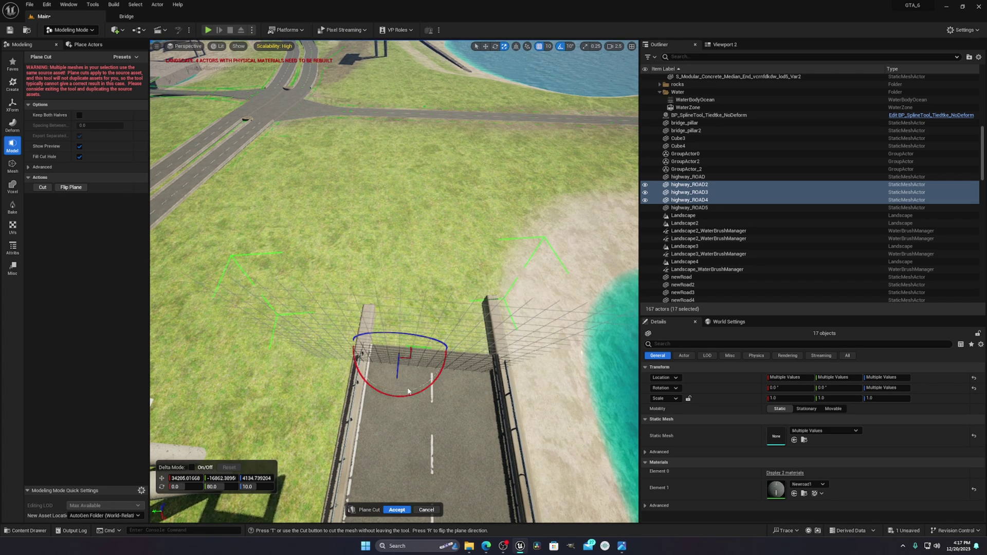
{"action": "mouse_move", "coordinate": [409, 392]}
{"action": "left_mouse_down"}
{"action": "mouse_move", "coordinate": [399, 387]}
{"action": "mouse_move", "coordinate": [410, 389]}
{"action": "mouse_move", "coordinate": [408, 376]}
{"action": "left_mouse_up"}
{"action": "right_click_drag", "start_coordinate": [468, 363], "coordinate": [465, 402]}
{"action": "key", "text": "s"}
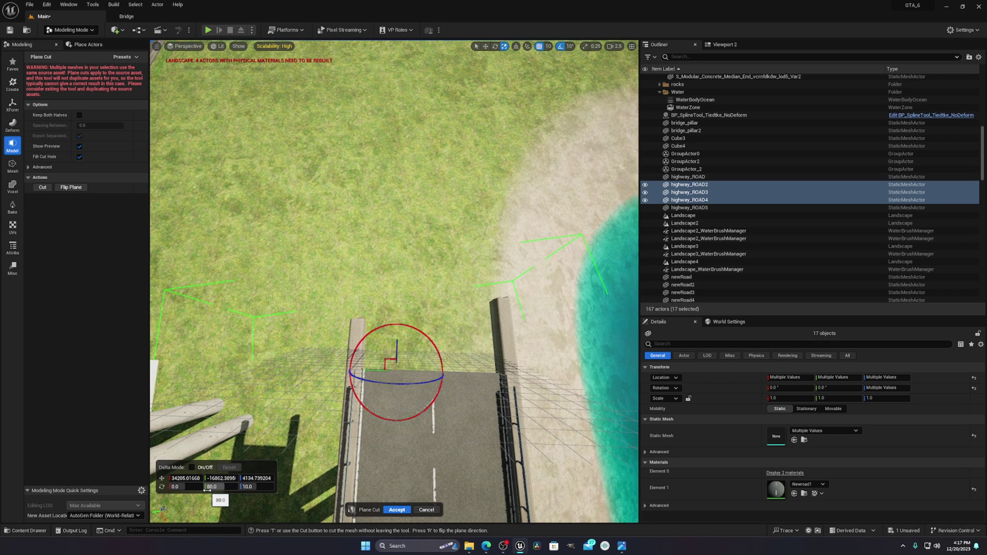
{"action": "right_click_drag", "start_coordinate": [419, 393], "coordinate": [419, 362]}
{"action": "key", "text": "w"}
{"action": "key", "text": "s"}
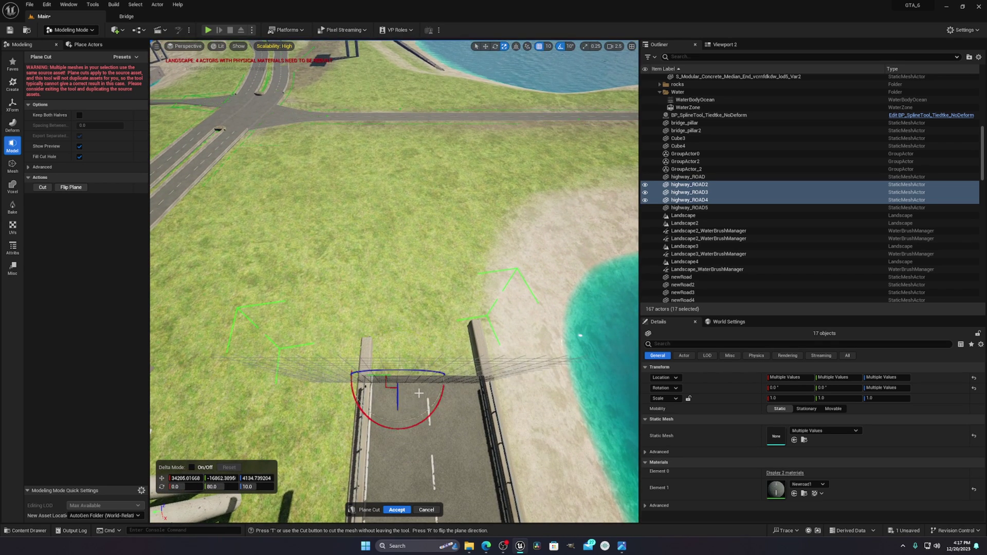
{"action": "right_click_drag", "start_coordinate": [401, 433], "coordinate": [409, 433]}
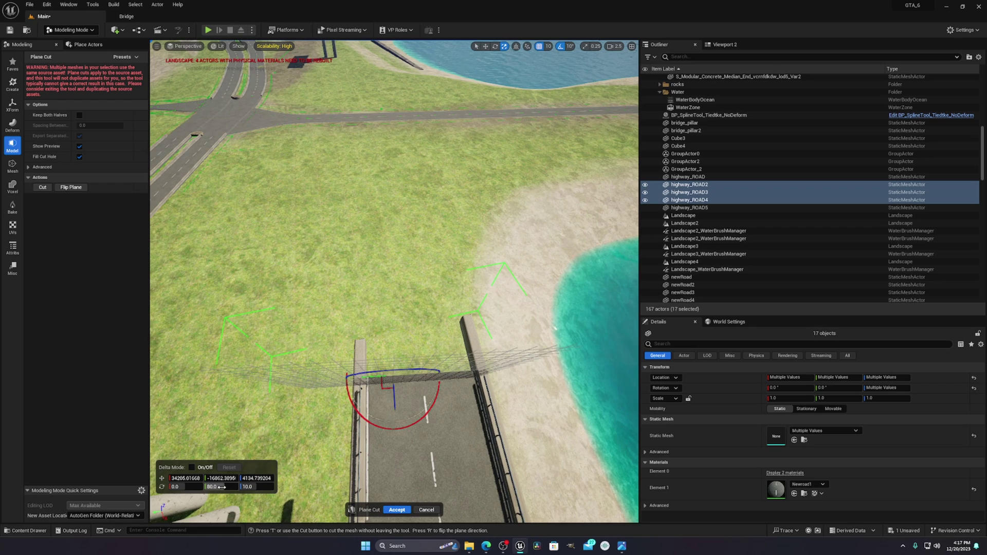
{"action": "key", "text": "Return"}
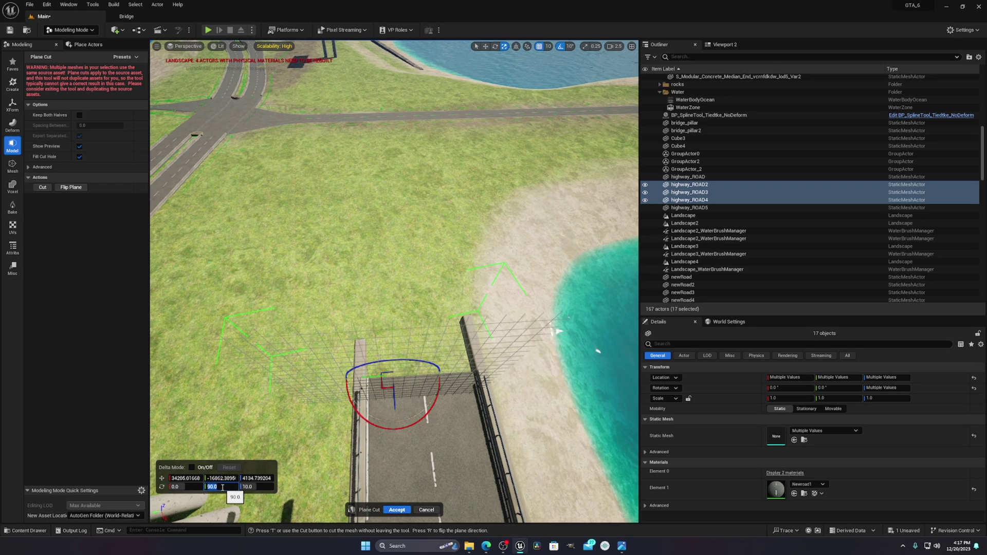
Try turning the cutting plane to X -50°, Z -90° and shifting it at the road's end, and discard the cut.
{"action": "right_click_drag", "start_coordinate": [435, 424], "coordinate": [581, 429]}
{"action": "right_click_drag", "start_coordinate": [237, 478], "coordinate": [251, 471]}
{"action": "right_click_drag", "start_coordinate": [391, 446], "coordinate": [560, 429]}
{"action": "right_click_drag", "start_coordinate": [391, 446], "coordinate": [398, 432]}
{"action": "left_click_drag", "start_coordinate": [412, 360], "coordinate": [378, 340]}
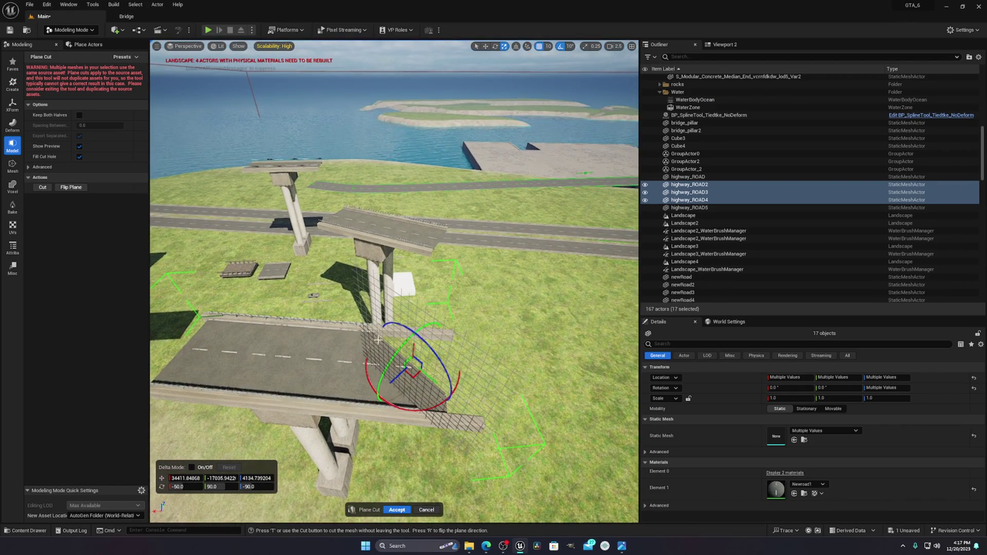
{"action": "left_click", "coordinate": [426, 510]}
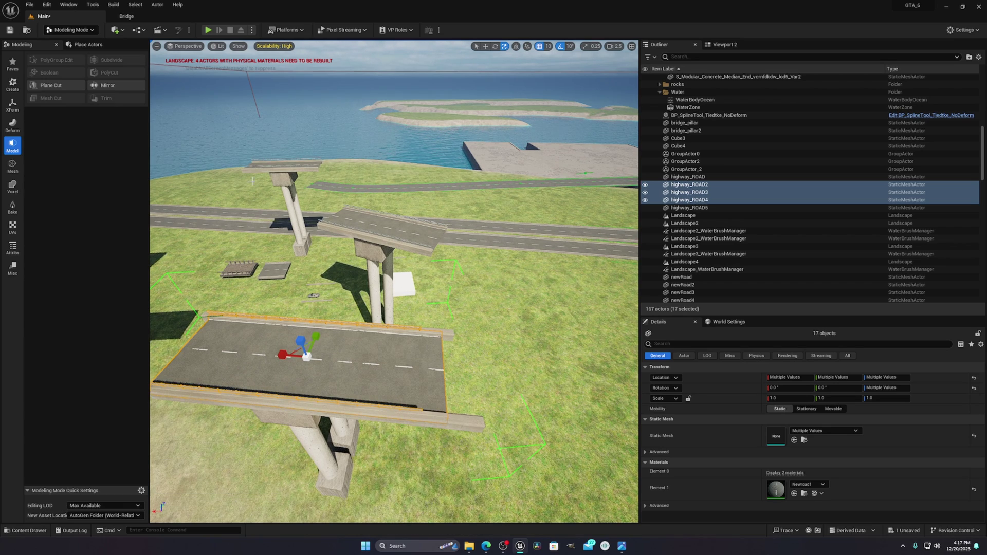
Start editing the pivot of the selected road pieces and place it at the top of their box.
{"action": "left_click", "coordinate": [13, 105]}
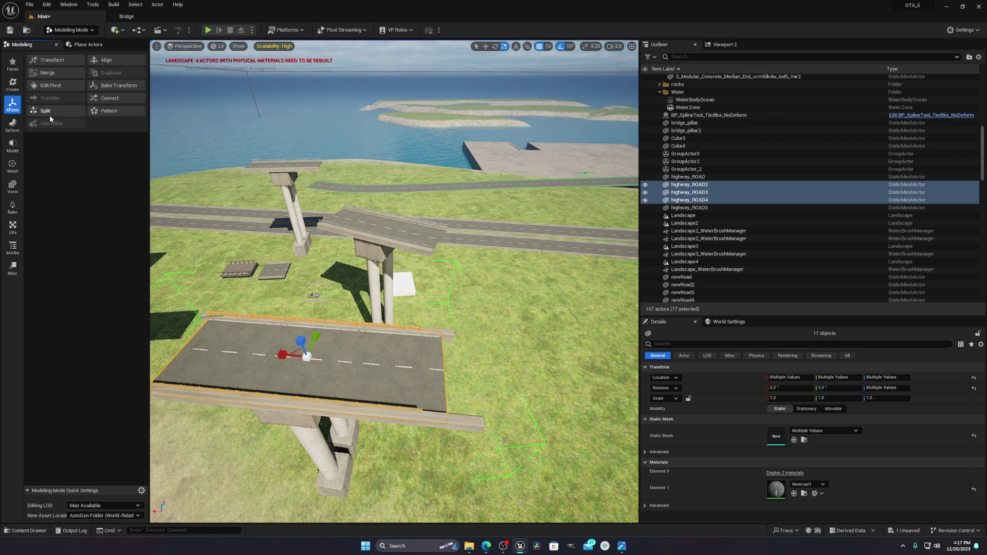
{"action": "left_click", "coordinate": [51, 85]}
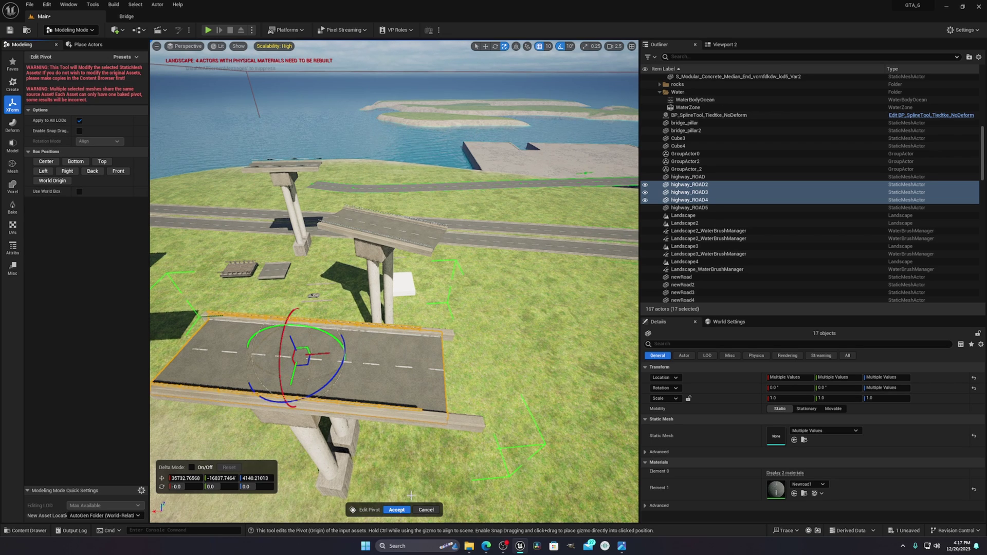
{"action": "left_click", "coordinate": [103, 162]}
{"action": "right_click_drag", "start_coordinate": [355, 401], "coordinate": [374, 341]}
{"action": "key", "text": "s"}
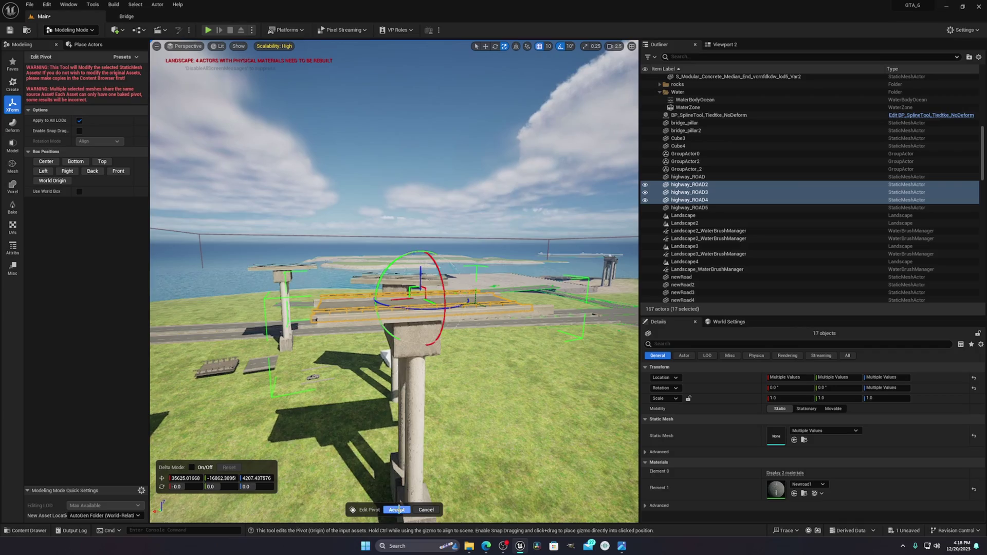
{"action": "right_click_drag", "start_coordinate": [404, 411], "coordinate": [545, 514]}
{"action": "key", "text": "w"}
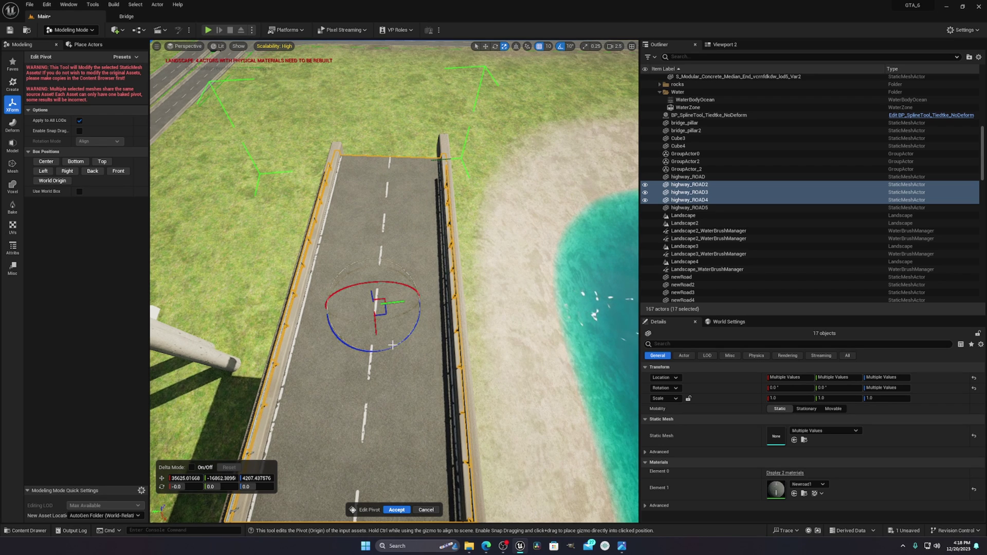
Try rotating the pivot to Z 10° to match the road's direction, and discard the pivot edit.
{"action": "left_click_drag", "start_coordinate": [403, 350], "coordinate": [385, 342]}
{"action": "right_click_drag", "start_coordinate": [385, 343], "coordinate": [429, 336]}
{"action": "key", "text": "a"}
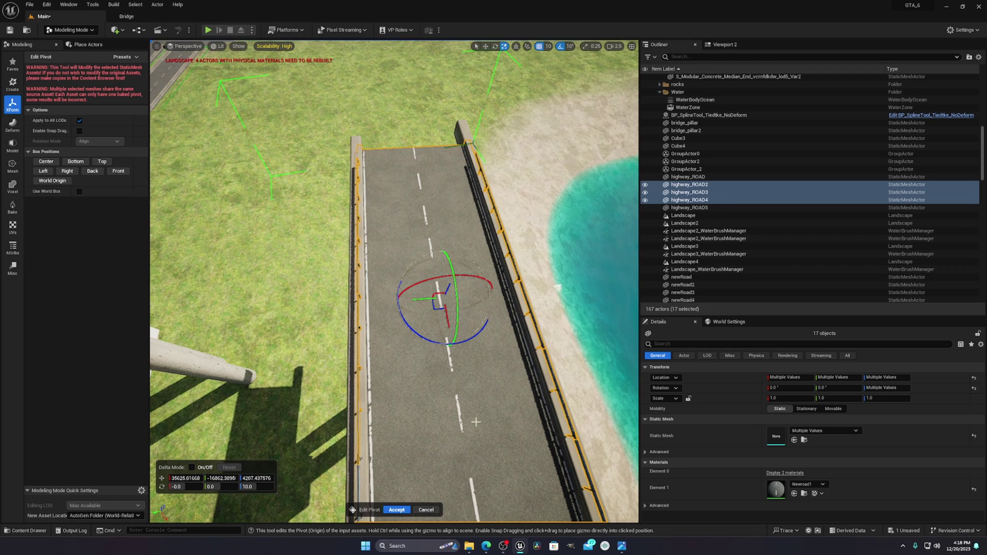
{"action": "right_click_drag", "start_coordinate": [492, 394], "coordinate": [395, 316]}
{"action": "key", "text": "d"}
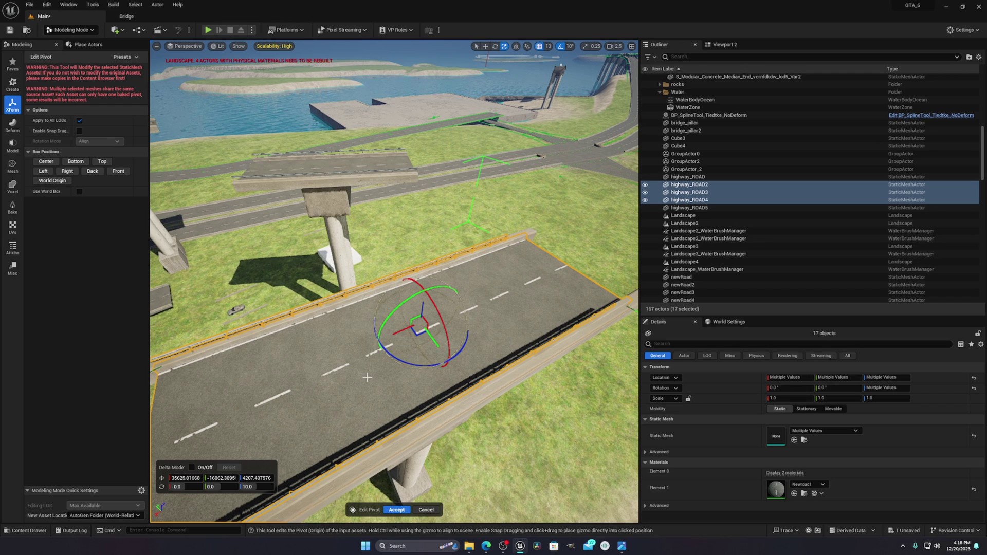
{"action": "key", "text": "s"}
{"action": "right_click_drag", "start_coordinate": [367, 377], "coordinate": [415, 286]}
{"action": "key", "text": "q"}
{"action": "key", "text": "s"}
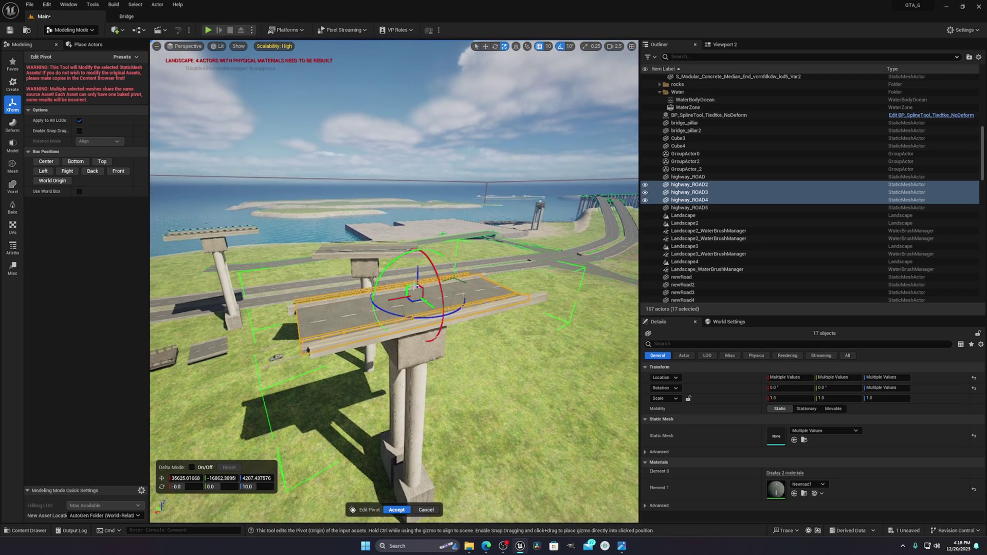
{"action": "key", "text": "w"}
{"action": "left_click", "coordinate": [435, 510]}
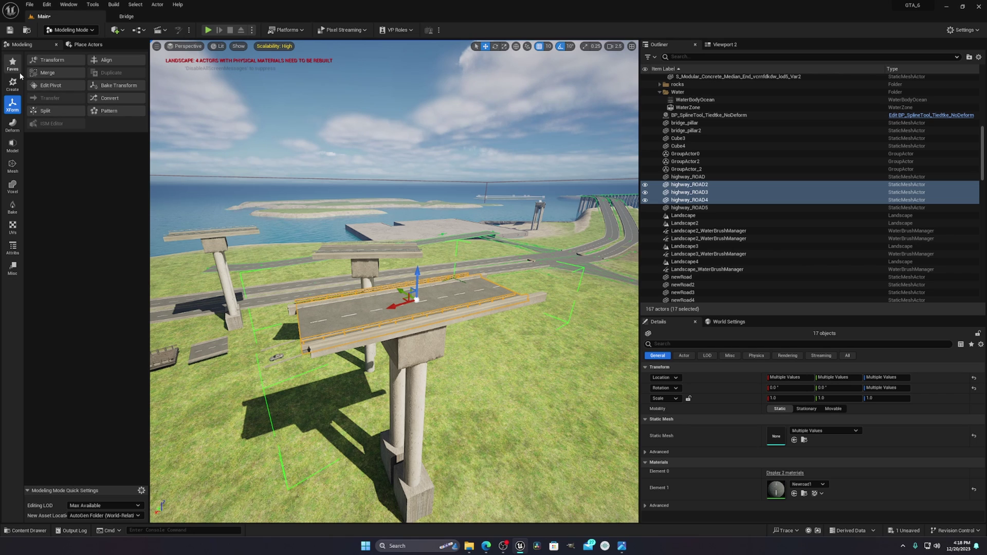
Plane-cut the selected road pieces near their end with the plane rotated 90° about Y and moved to about X 33965.
{"action": "left_click", "coordinate": [13, 148]}
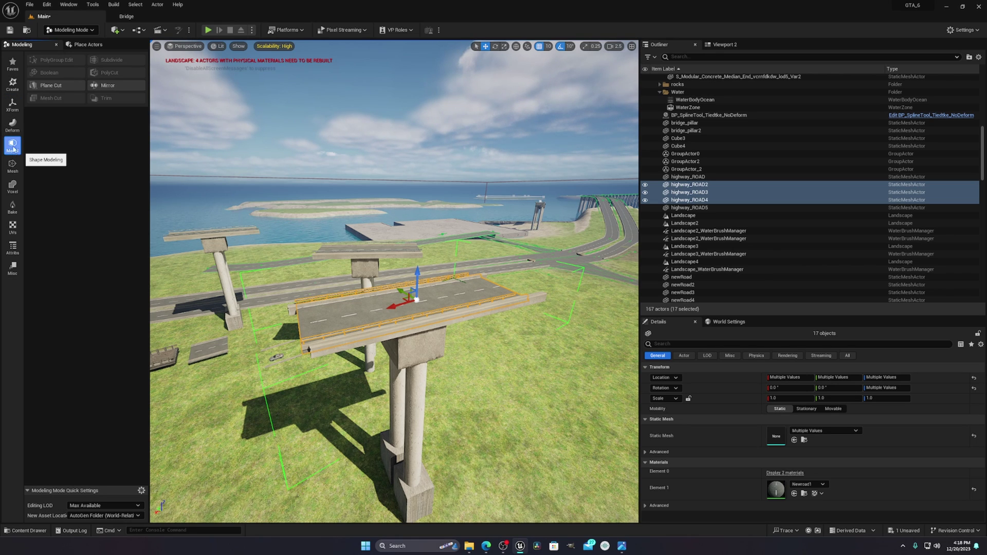
{"action": "left_click", "coordinate": [51, 86]}
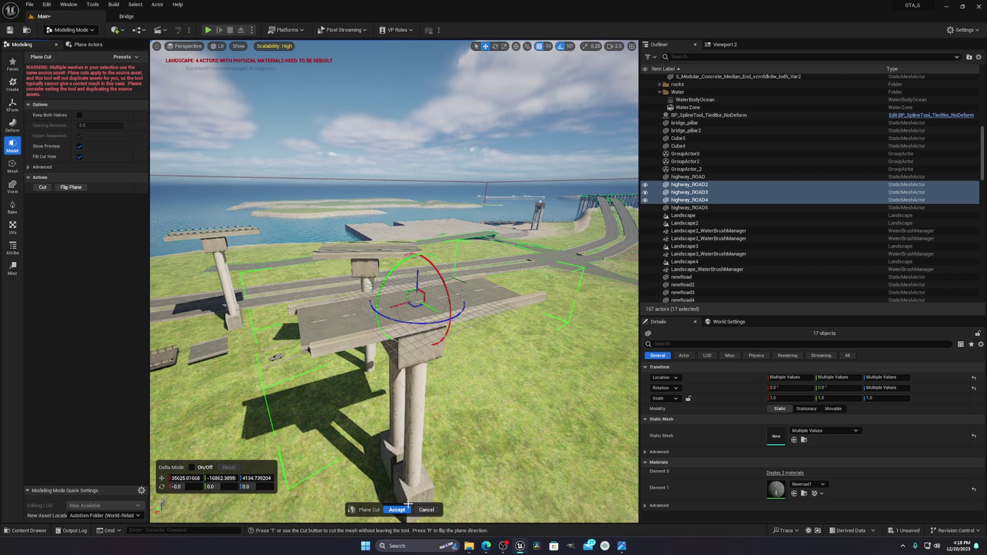
{"action": "left_click", "coordinate": [221, 487]}
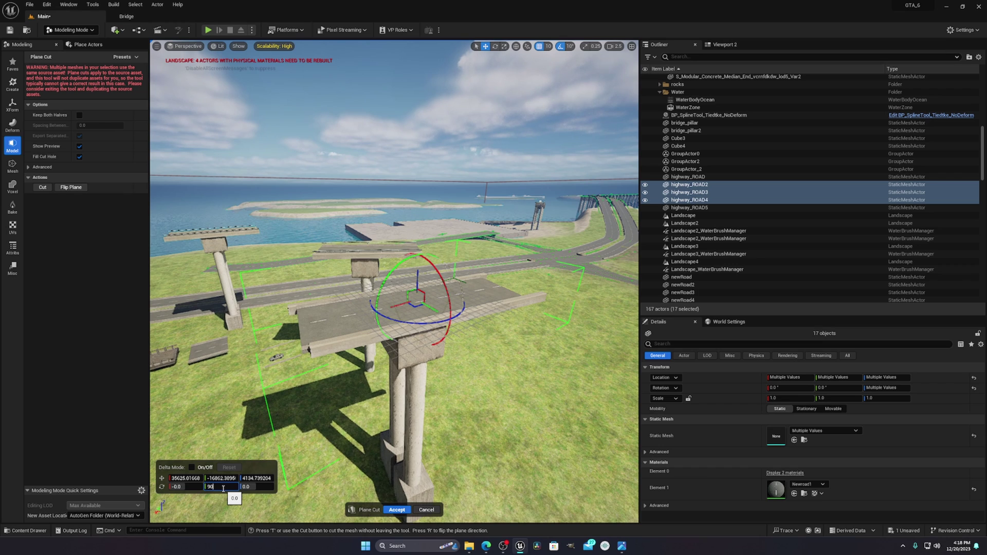
{"action": "type", "text": "90"}
{"action": "key", "text": "Return"}
{"action": "left_click_drag", "start_coordinate": [399, 303], "coordinate": [488, 299]}
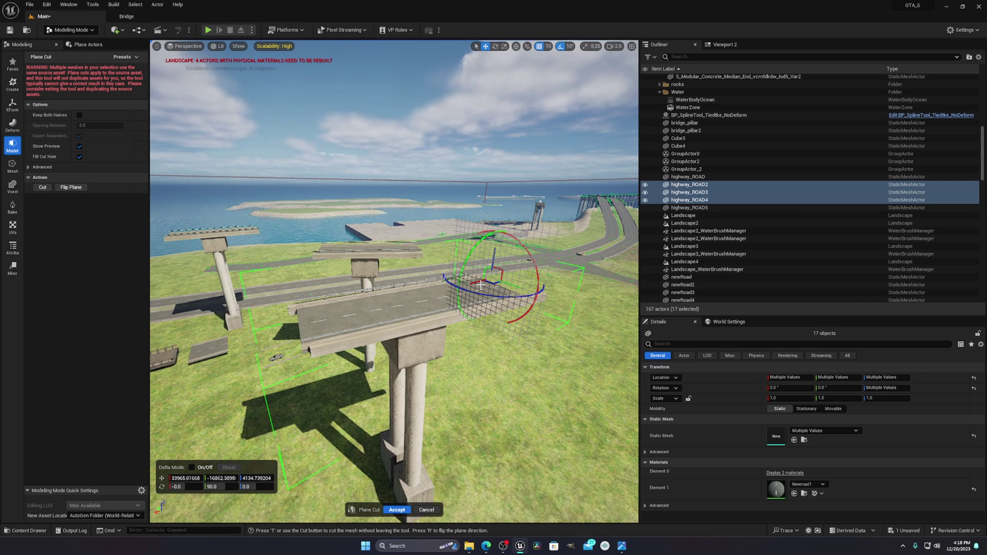
{"action": "left_click", "coordinate": [397, 510]}
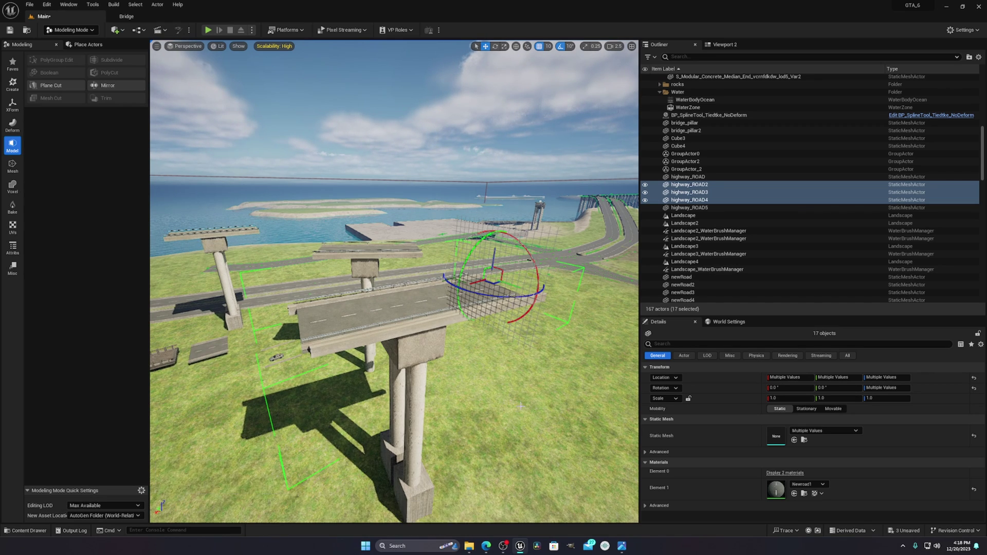
Inspect the cut end of the raised road from above and below, and select a stained concrete pillar beneath it.
{"action": "key", "text": "w"}
{"action": "right_click_drag", "start_coordinate": [467, 265], "coordinate": [383, 353]}
{"action": "key", "text": "d"}
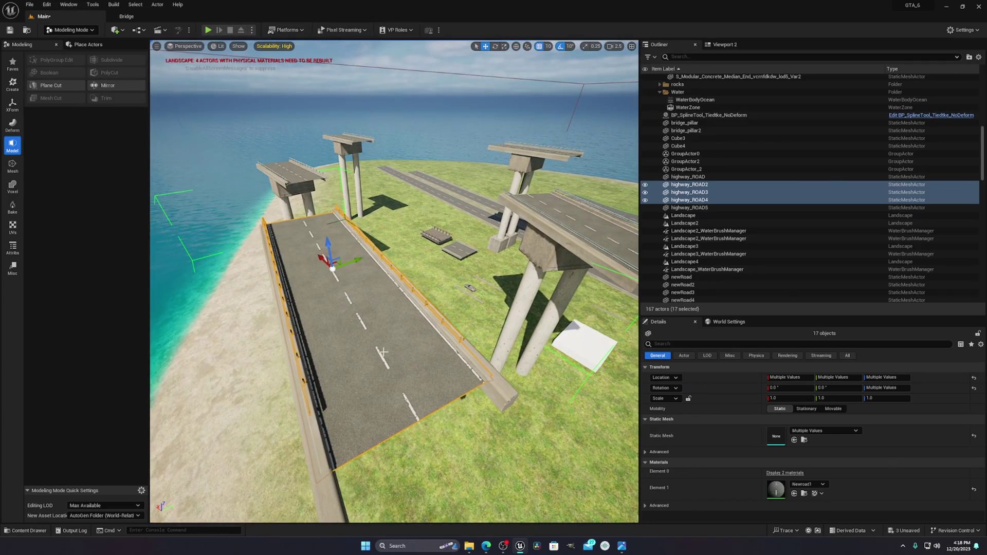
{"action": "key", "text": "s"}
{"action": "right_click_drag", "start_coordinate": [352, 247], "coordinate": [352, 229]}
{"action": "key", "text": "q"}
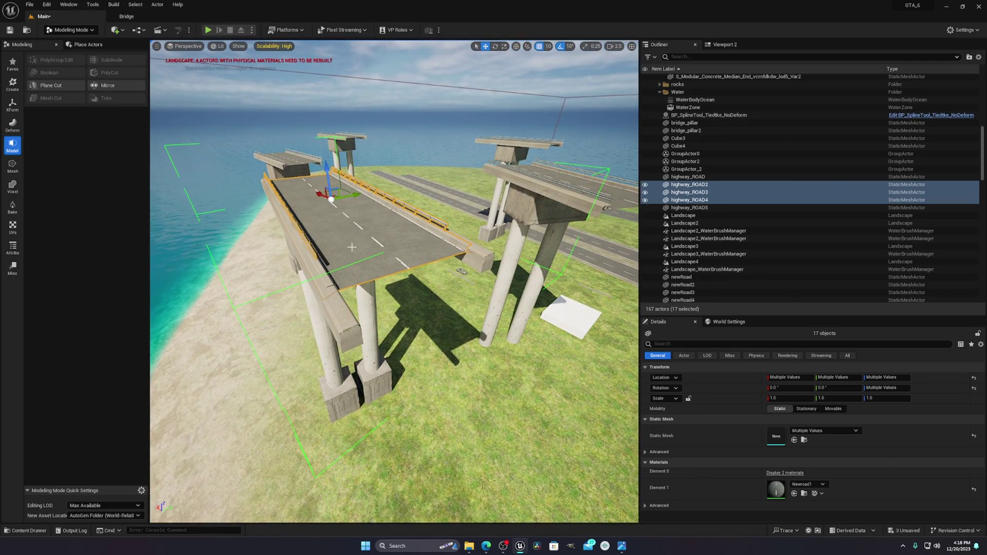
{"action": "left_click", "coordinate": [331, 365]}
{"action": "left_click", "coordinate": [367, 342]}
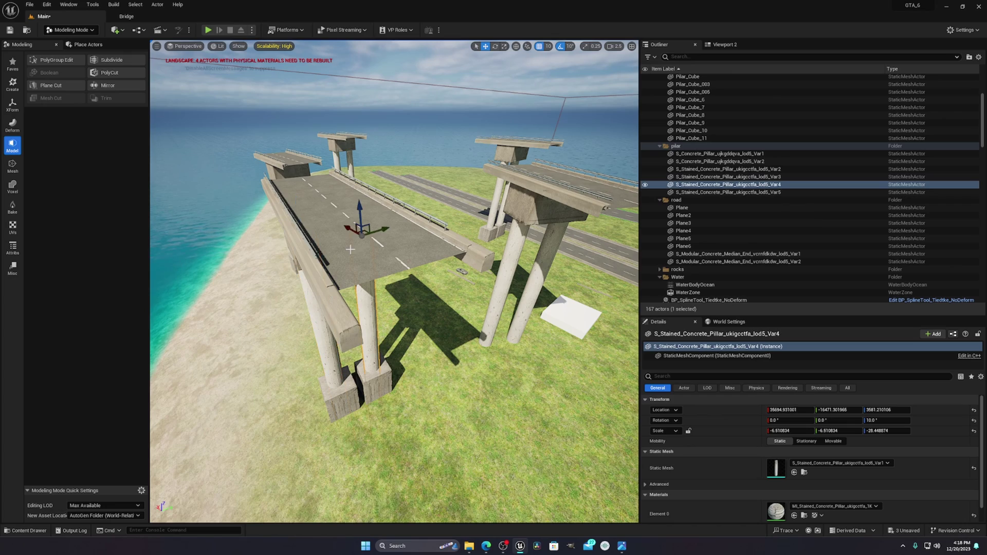
Select the neighboring merged bridge piece with its deck and pillar near the beach and move it upward.
{"action": "key", "text": "a"}
{"action": "right_click_drag", "start_coordinate": [367, 342], "coordinate": [458, 335]}
{"action": "left_click", "coordinate": [382, 314]}
{"action": "left_click", "coordinate": [379, 263]}
{"action": "key", "text": "d"}
{"action": "right_click_drag", "start_coordinate": [380, 262], "coordinate": [331, 265]}
{"action": "left_click", "coordinate": [400, 286]}
{"action": "key", "text": "a"}
{"action": "right_click_drag", "start_coordinate": [400, 285], "coordinate": [475, 281]}
{"action": "key", "text": "s"}
{"action": "right_click_drag", "start_coordinate": [361, 331], "coordinate": [309, 318]}
{"action": "left_click", "coordinate": [361, 332]}
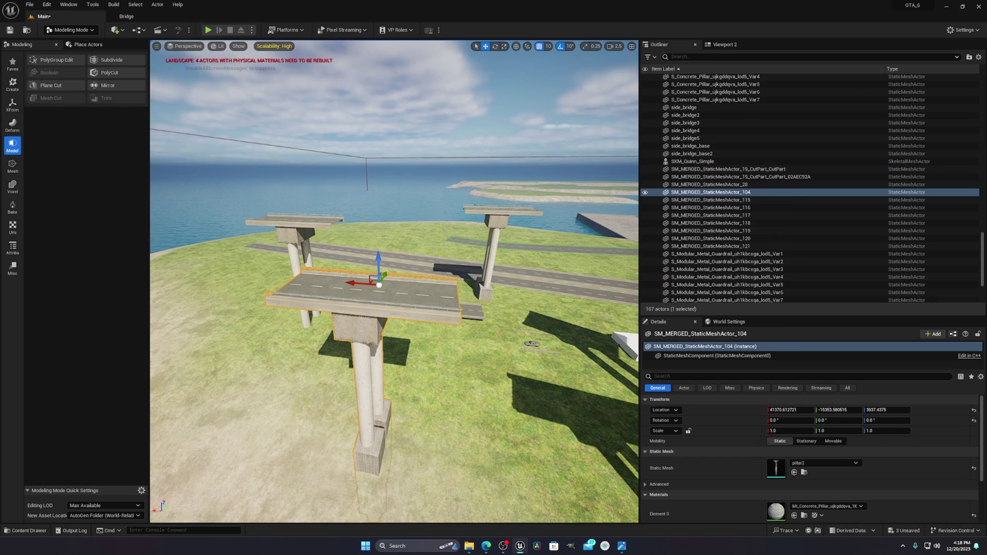
{"action": "left_click_drag", "start_coordinate": [377, 255], "coordinate": [370, 215]}
{"action": "right_click_drag", "start_coordinate": [370, 215], "coordinate": [458, 241]}
Select the cut highway road group and raise it well above its pillars.
{"action": "left_click", "coordinate": [518, 256]}
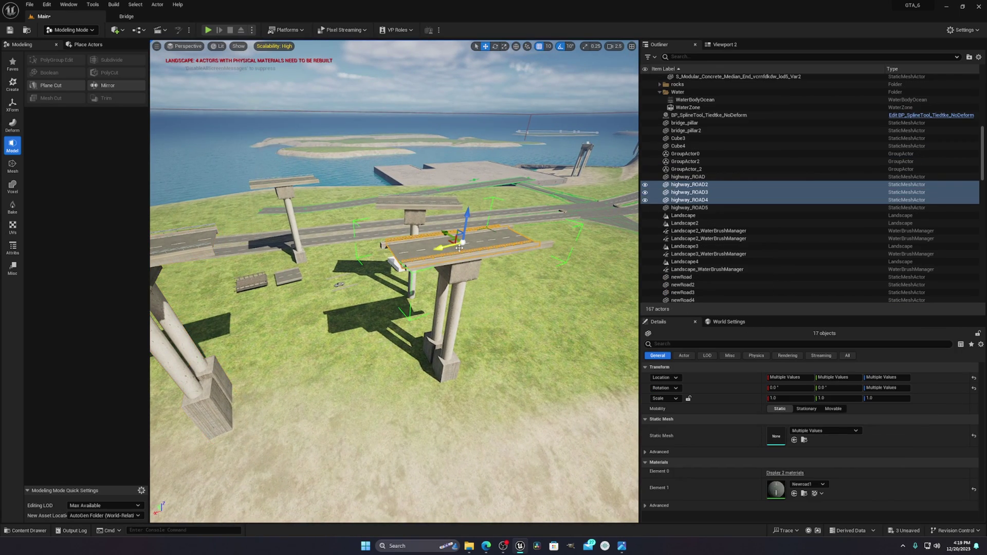
{"action": "right_click_drag", "start_coordinate": [519, 257], "coordinate": [504, 234]}
{"action": "left_click_drag", "start_coordinate": [499, 259], "coordinate": [513, 182]}
Select the long concrete bench mesh used as a beam on the raised road's support and move it upward.
{"action": "left_click", "coordinate": [469, 297]}
{"action": "left_click_drag", "start_coordinate": [516, 279], "coordinate": [522, 244]}
{"action": "right_click_drag", "start_coordinate": [523, 244], "coordinate": [514, 263]}
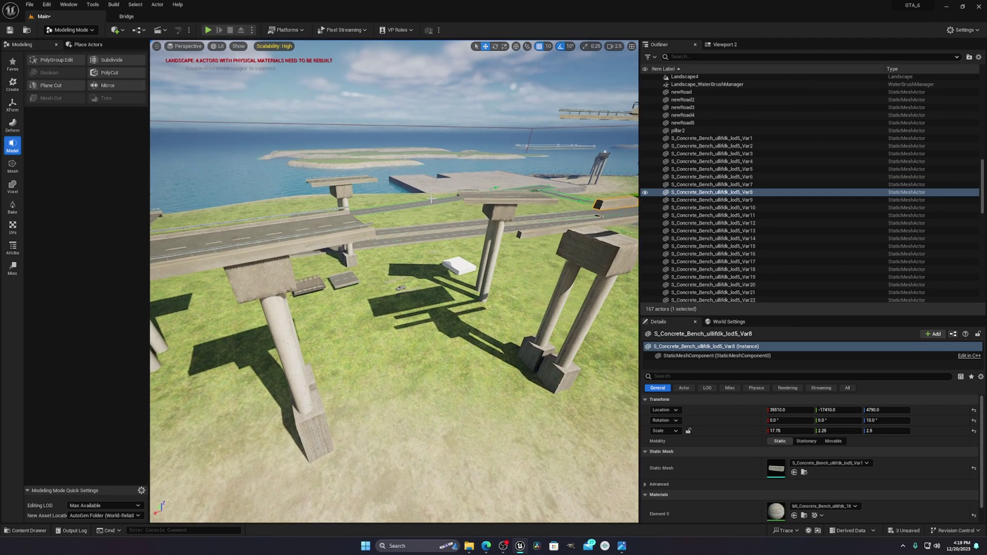
Undo the last bench beam change and lower the highway road group back onto its pillars.
{"action": "key", "text": "ctrl+z"}
{"action": "right_click_drag", "start_coordinate": [301, 251], "coordinate": [357, 239]}
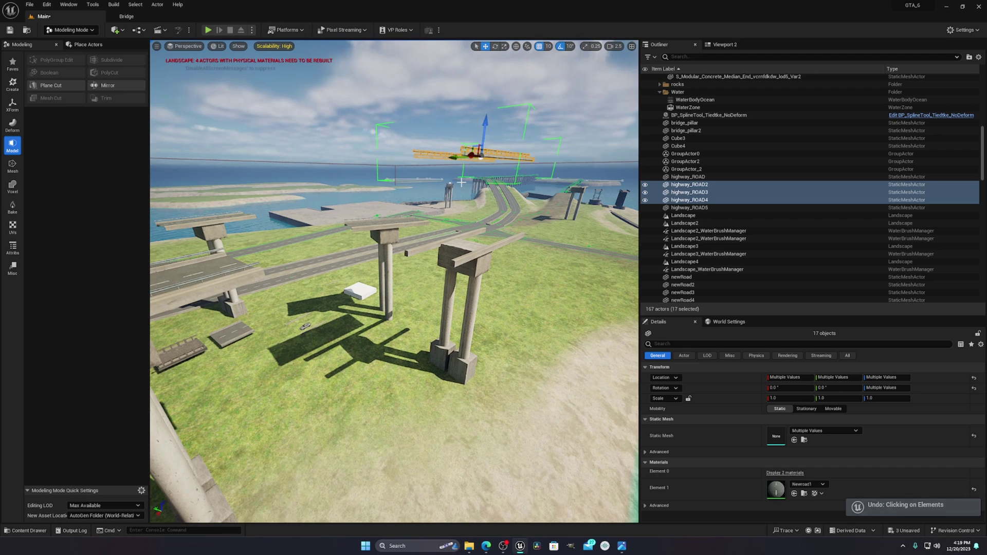
{"action": "right_click_drag", "start_coordinate": [420, 311], "coordinate": [360, 337]}
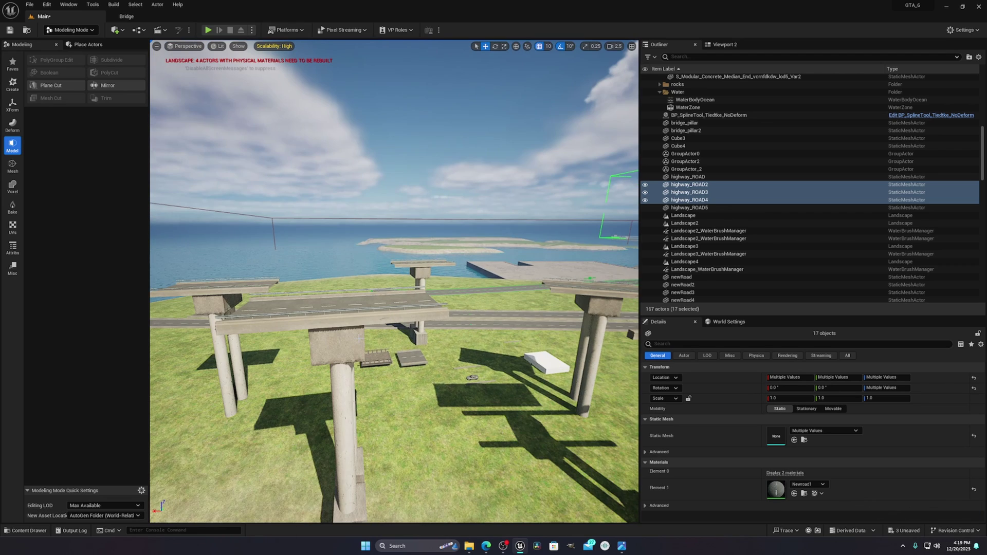
{"action": "right_click_drag", "start_coordinate": [562, 329], "coordinate": [543, 209]}
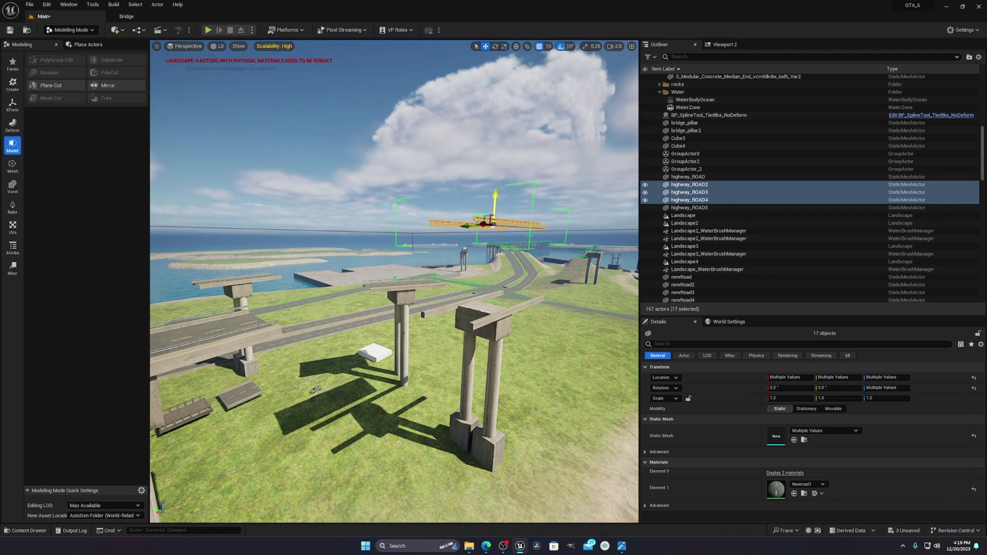
{"action": "left_click_drag", "start_coordinate": [495, 207], "coordinate": [488, 326]}
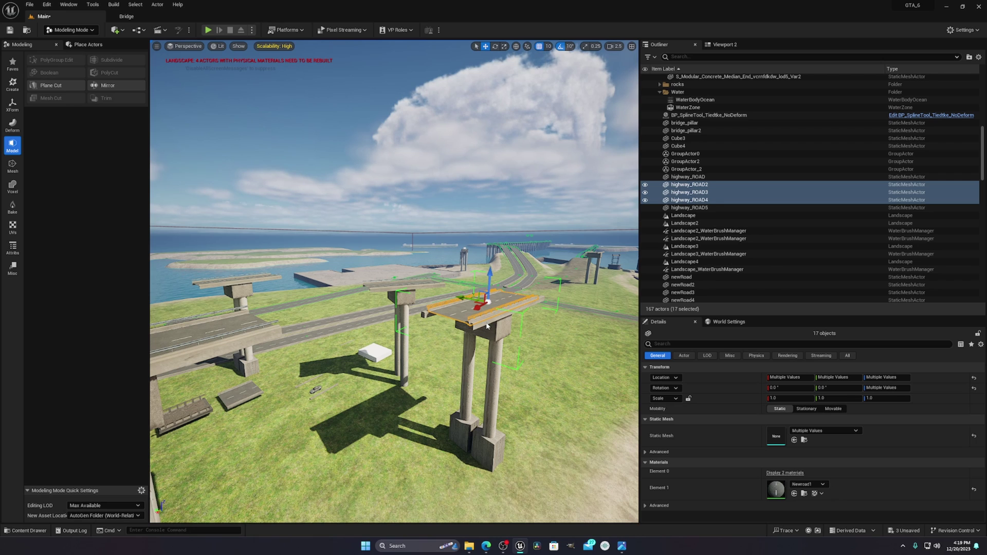
Add the support beam, both pillars and their concrete bases to the highway road selection and shift the whole group slightly upward.
{"action": "left_click", "coordinate": [487, 327], "text": "ctrl"}
{"action": "left_click", "coordinate": [490, 374], "text": "ctrl"}
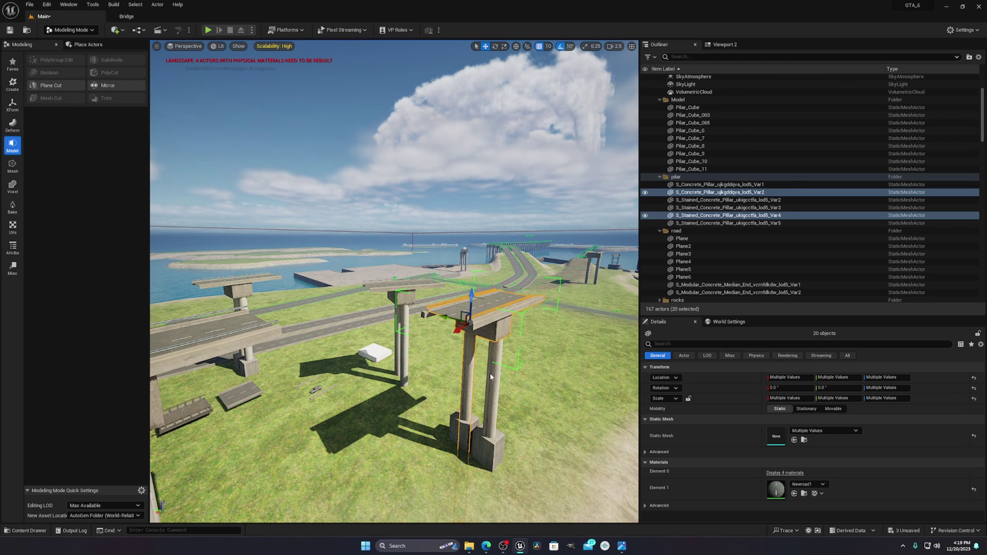
{"action": "left_click", "coordinate": [491, 377], "text": "ctrl"}
{"action": "left_click", "coordinate": [490, 443], "text": "ctrl"}
{"action": "left_click", "coordinate": [464, 428], "text": "ctrl"}
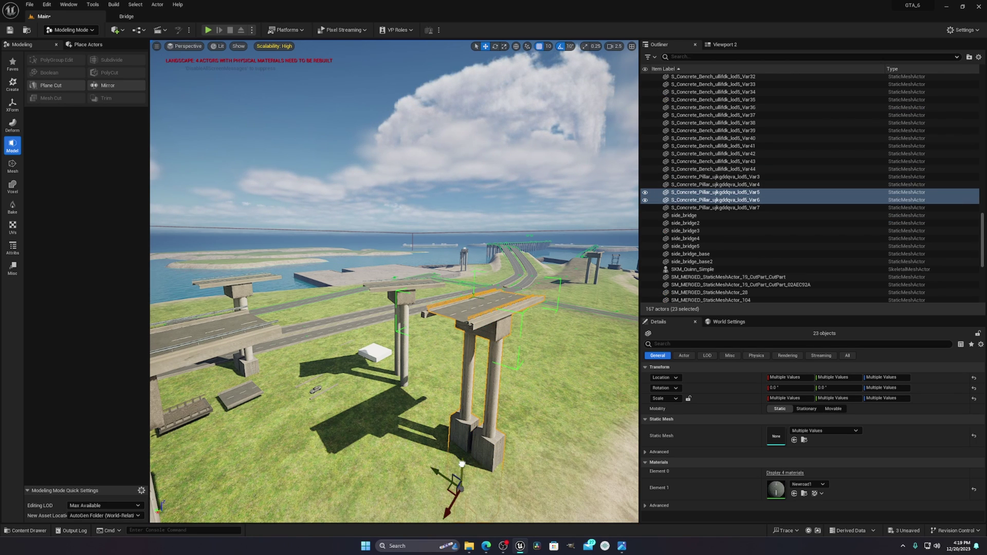
{"action": "mouse_move", "coordinate": [462, 464]}
{"action": "left_mouse_down"}
{"action": "mouse_move", "coordinate": [463, 334]}
{"action": "mouse_move", "coordinate": [461, 465]}
{"action": "left_mouse_up"}
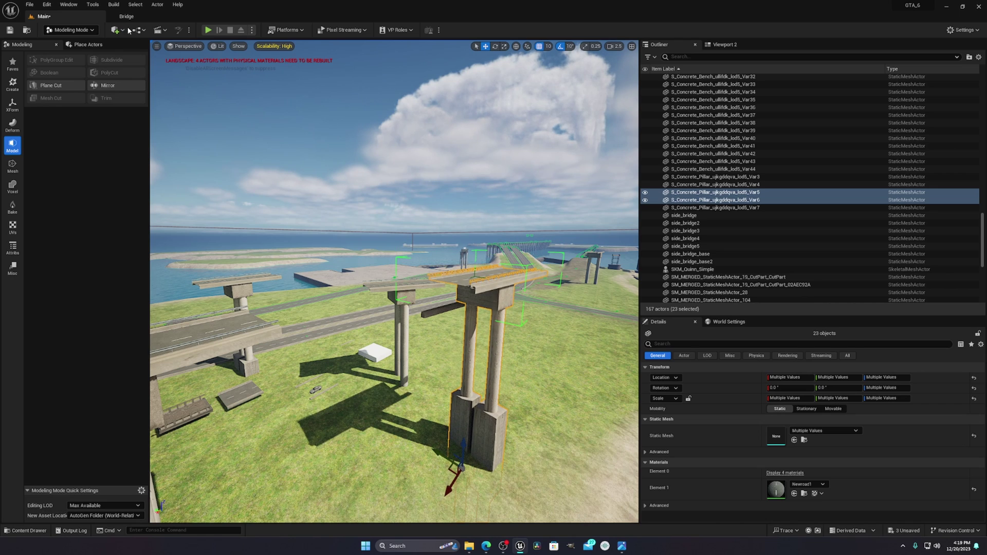
{"action": "left_click", "coordinate": [93, 5]}
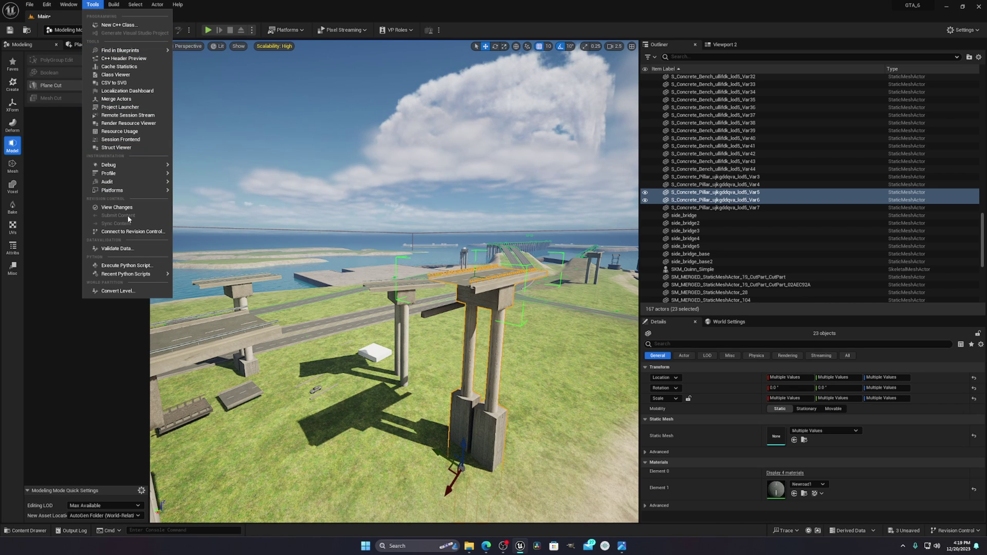
{"action": "left_click", "coordinate": [116, 101]}
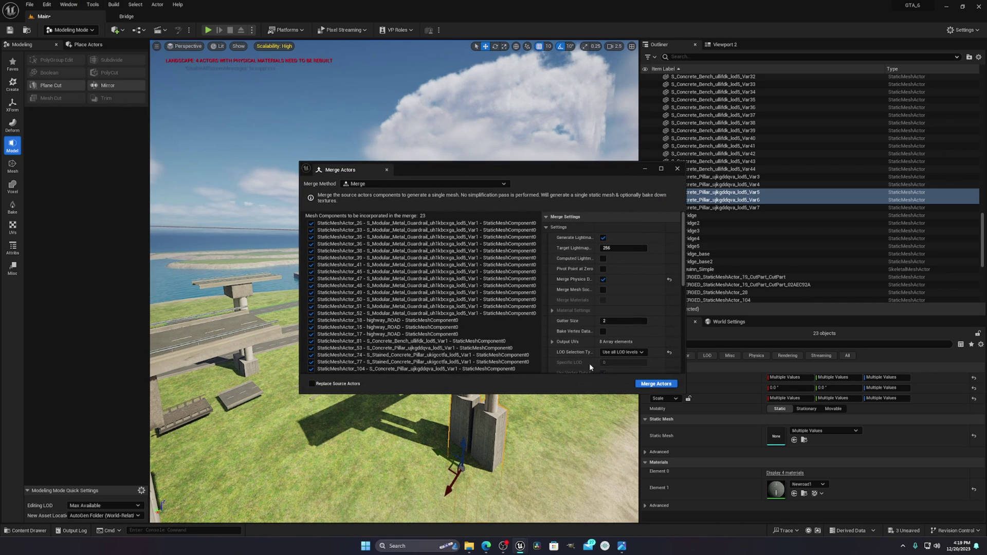
{"action": "left_click", "coordinate": [656, 384]}
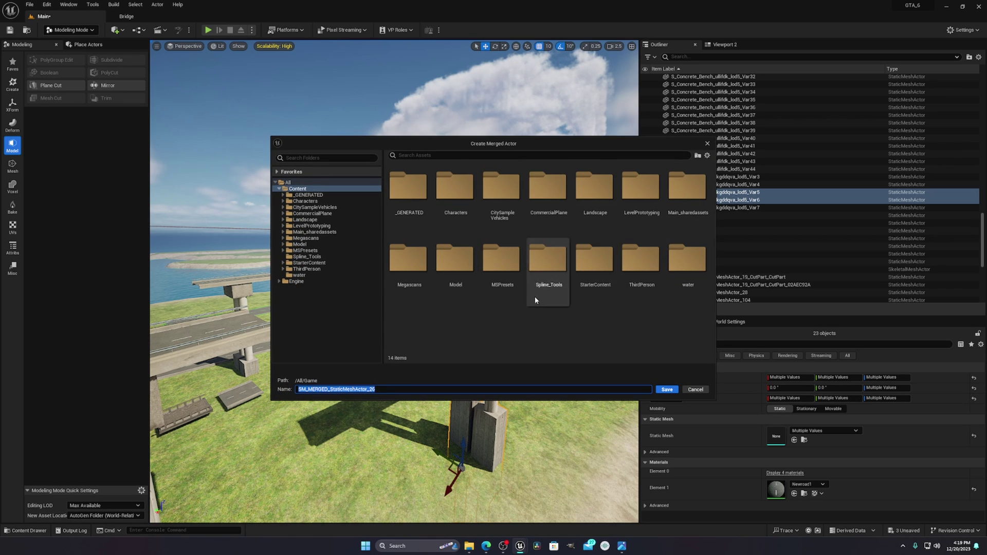
{"action": "double_click", "coordinate": [469, 271]}
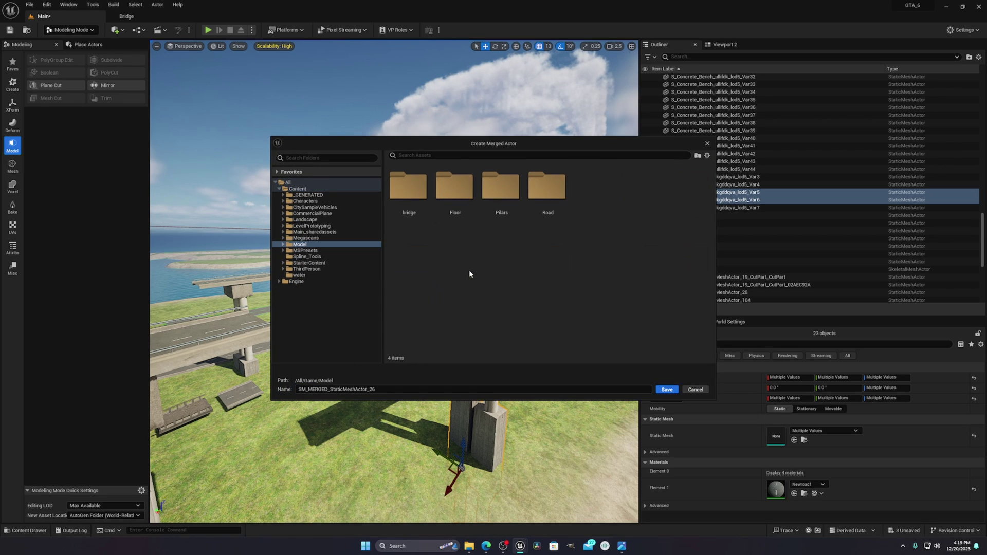
{"action": "double_click", "coordinate": [411, 203]}
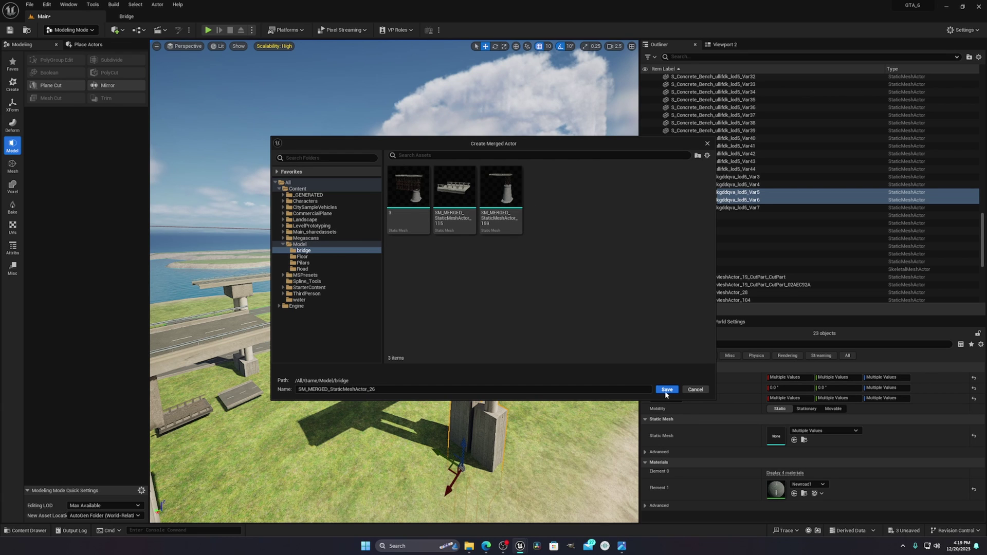
{"action": "left_click", "coordinate": [698, 391]}
{"action": "left_click", "coordinate": [675, 170]}
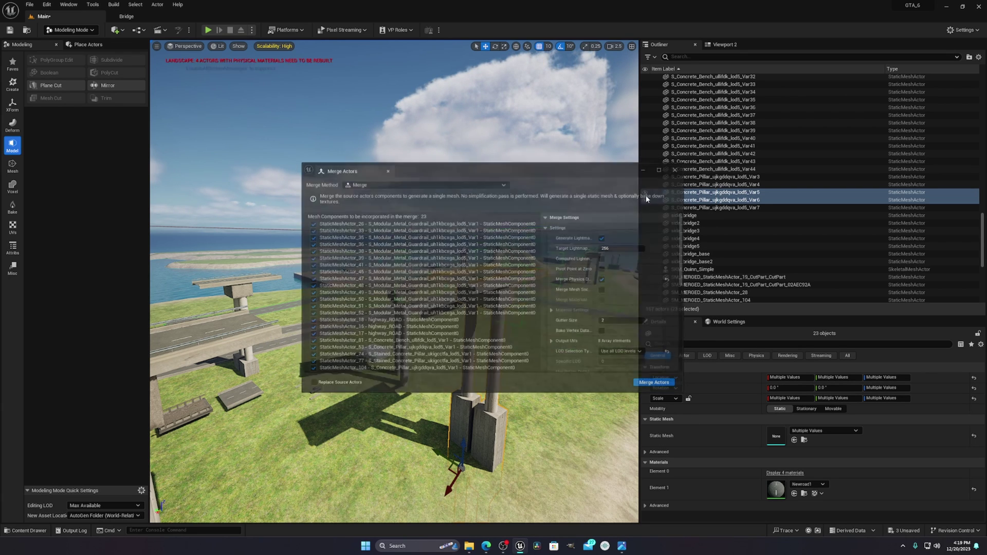
Select the merged bridge piece with its deck and pillar near the beach and raise it.
{"action": "right_click_drag", "start_coordinate": [586, 247], "coordinate": [548, 262]}
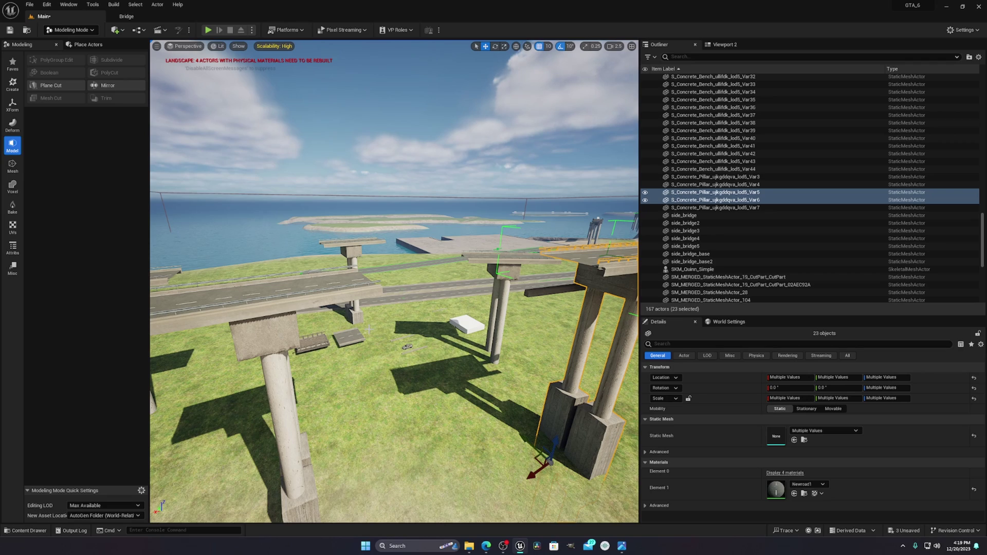
{"action": "right_click_drag", "start_coordinate": [369, 329], "coordinate": [407, 285]}
{"action": "left_click", "coordinate": [411, 330]}
{"action": "left_click_drag", "start_coordinate": [436, 273], "coordinate": [436, 208]}
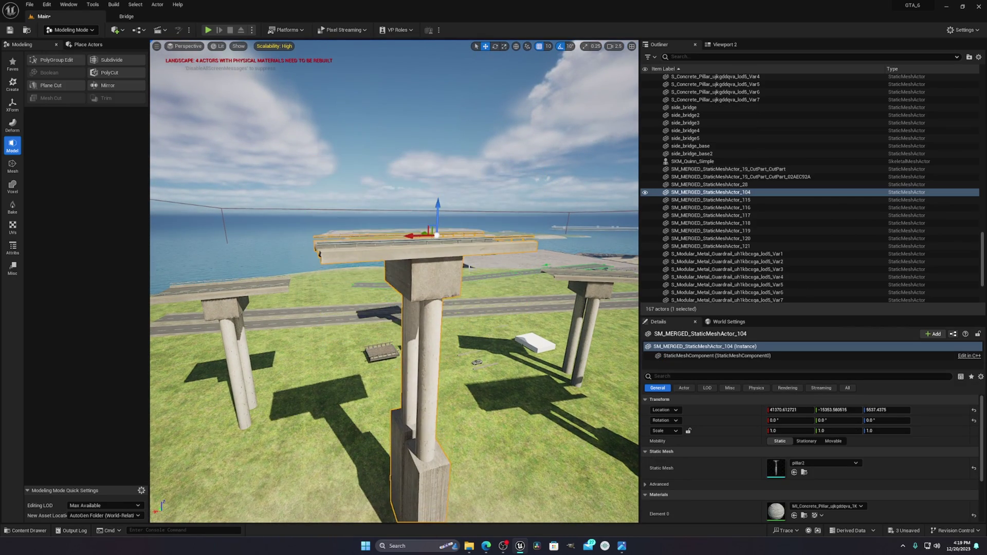
{"action": "right_click_drag", "start_coordinate": [436, 208], "coordinate": [355, 313]}
{"action": "right_click", "coordinate": [364, 311]}
{"action": "right_click_drag", "start_coordinate": [328, 367], "coordinate": [329, 367]}
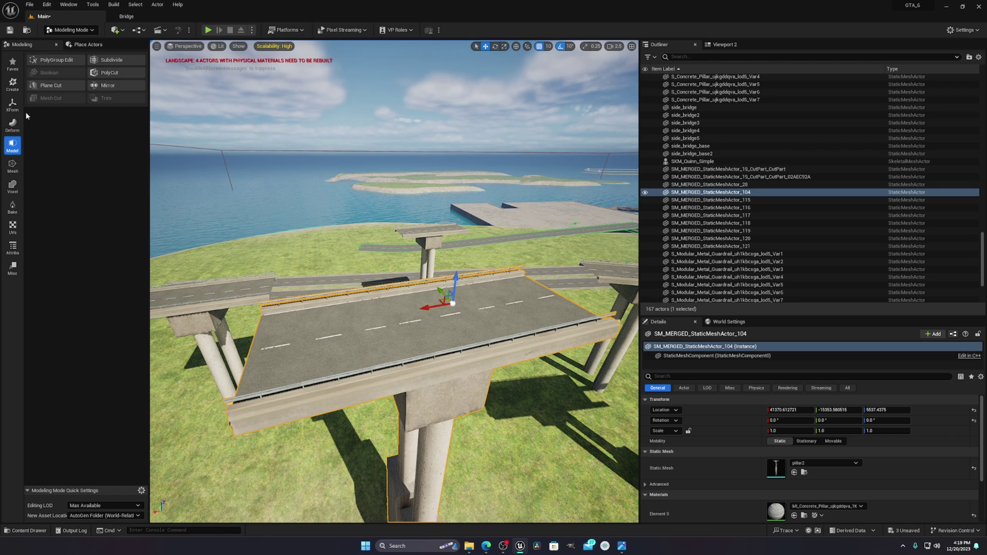
Try to move the pivot of the merged bridge piece to the top of its bounding box.
{"action": "left_click", "coordinate": [13, 105]}
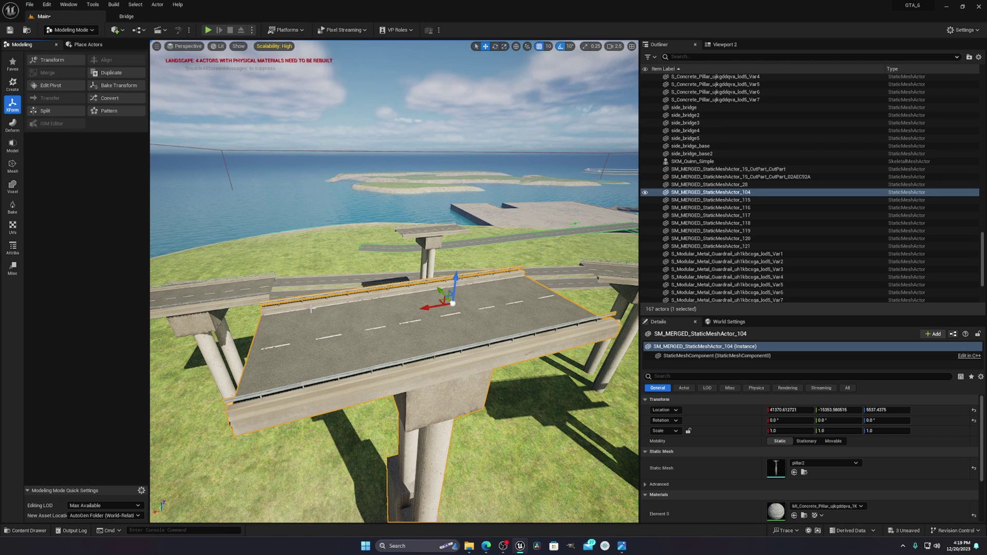
{"action": "left_click", "coordinate": [52, 85]}
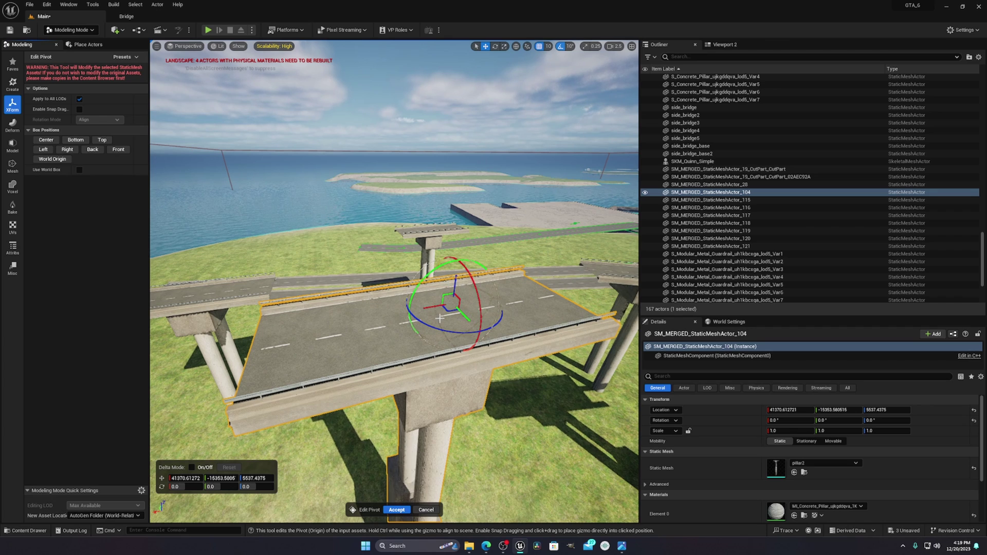
{"action": "right_click_drag", "start_coordinate": [398, 342], "coordinate": [455, 345]}
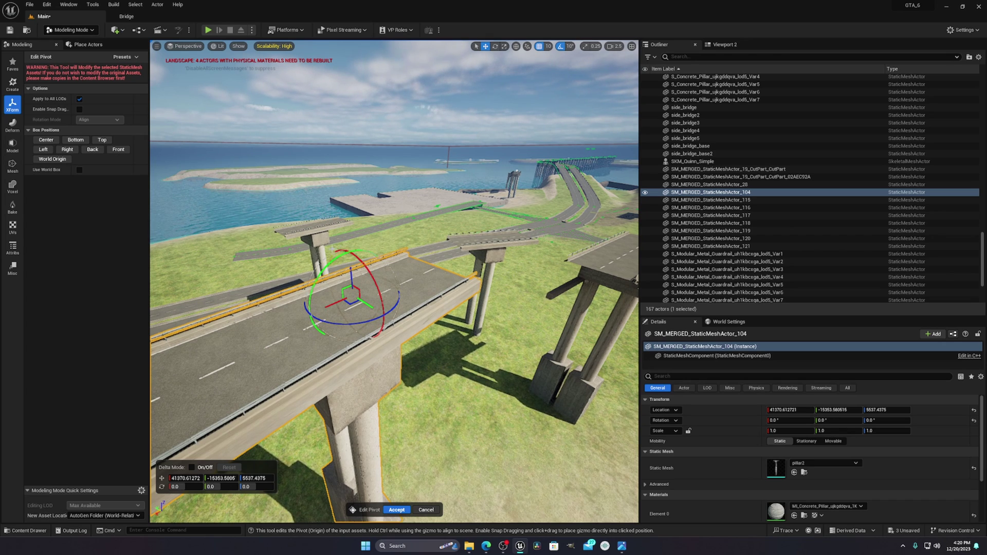
{"action": "right_click_drag", "start_coordinate": [332, 249], "coordinate": [345, 229]}
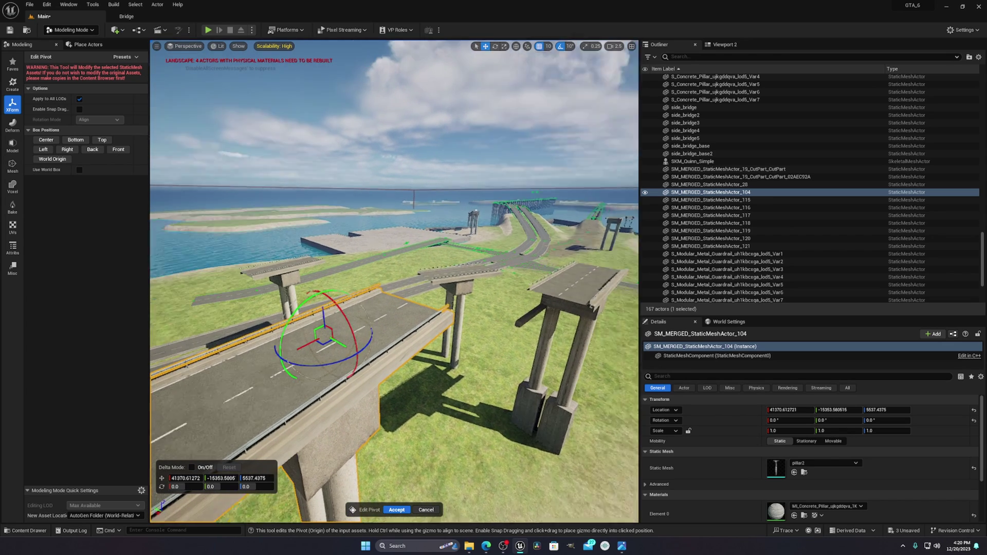
{"action": "right_click_drag", "start_coordinate": [246, 330], "coordinate": [206, 321]}
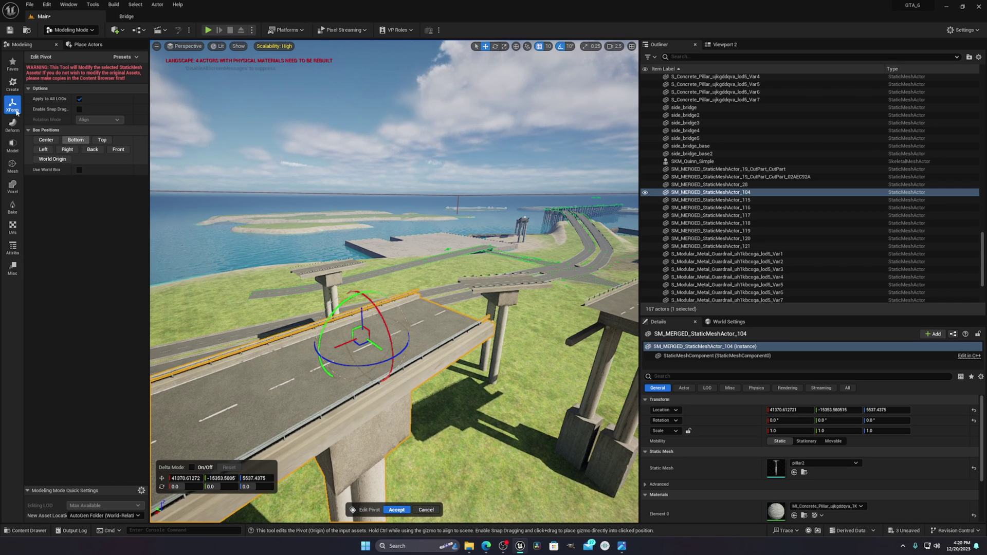
{"action": "left_click", "coordinate": [101, 140]}
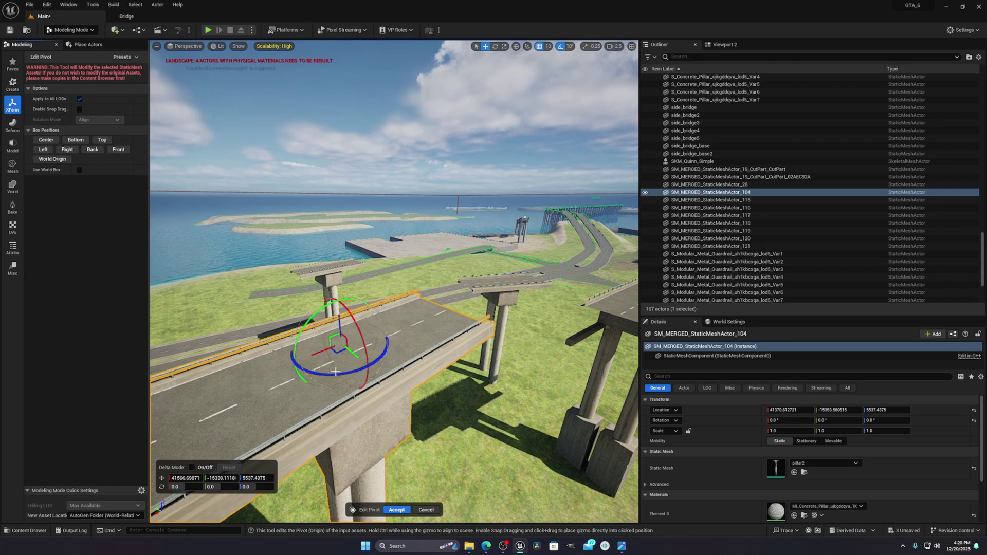
{"action": "left_click", "coordinate": [397, 510]}
{"action": "key", "text": "f"}
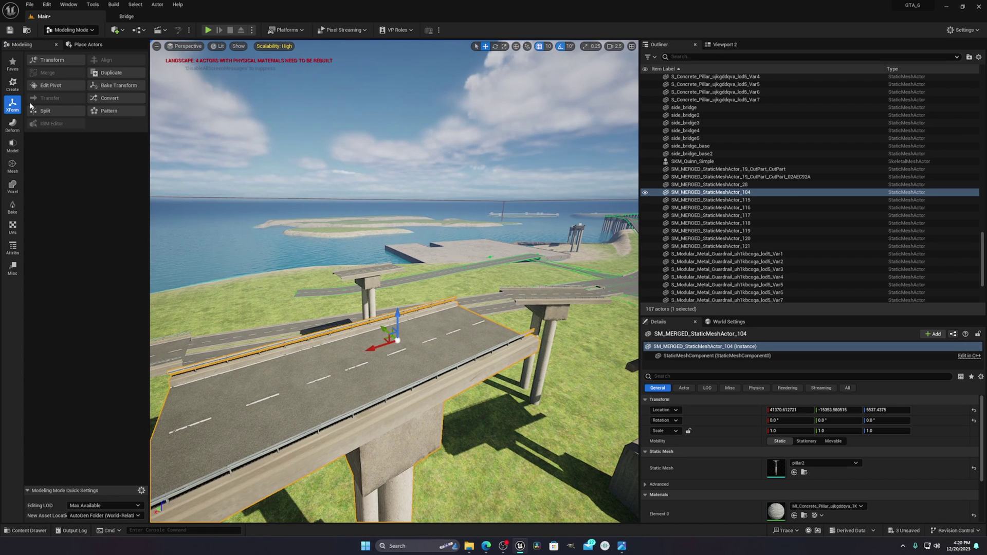
Start a plane cut on the merged bridge piece, raise the cutting plane to deck height and set its second rotation value to 90.
{"action": "left_click", "coordinate": [13, 145]}
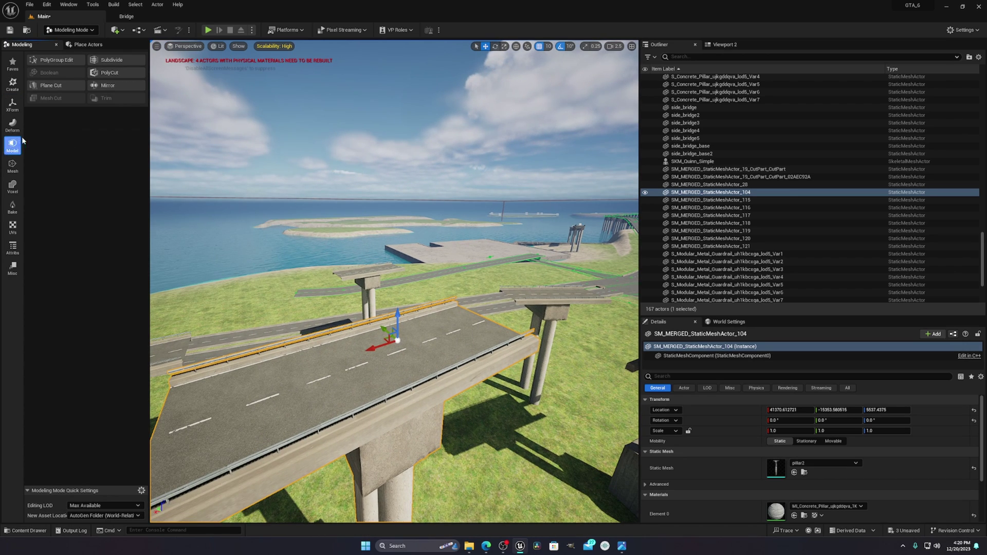
{"action": "left_click", "coordinate": [42, 86]}
{"action": "key", "text": "f"}
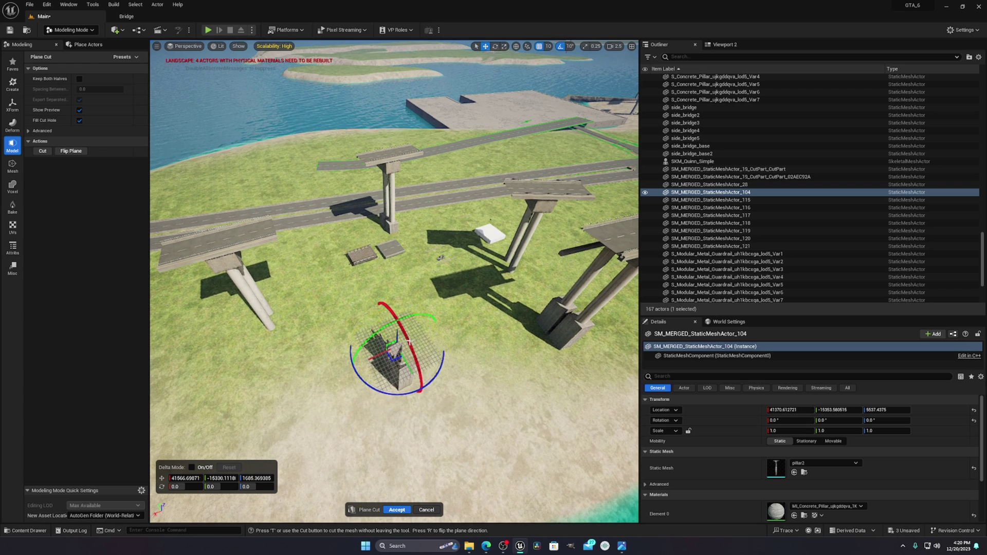
{"action": "left_click_drag", "start_coordinate": [409, 341], "coordinate": [391, 216]}
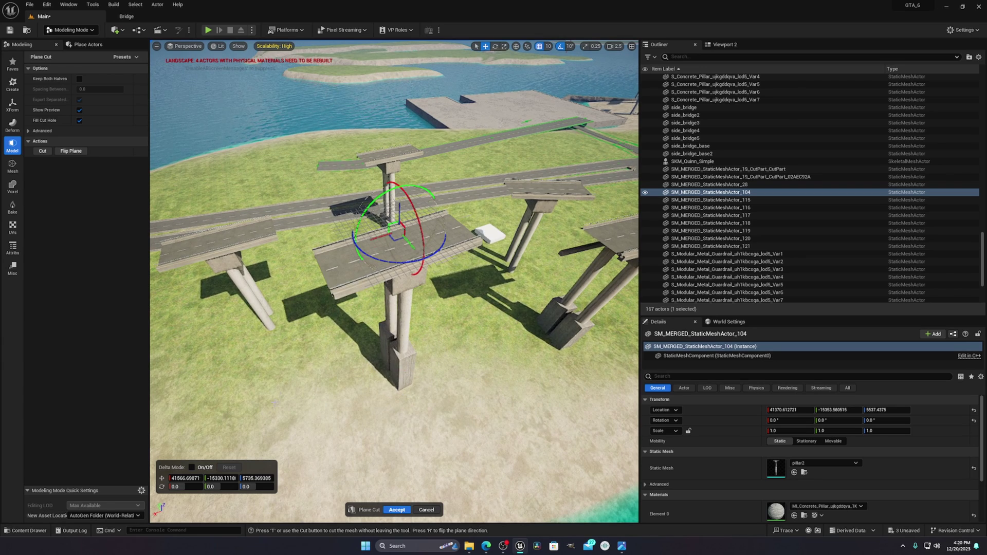
{"action": "left_click", "coordinate": [226, 491]}
{"action": "type", "text": "90"}
{"action": "key", "text": "Return"}
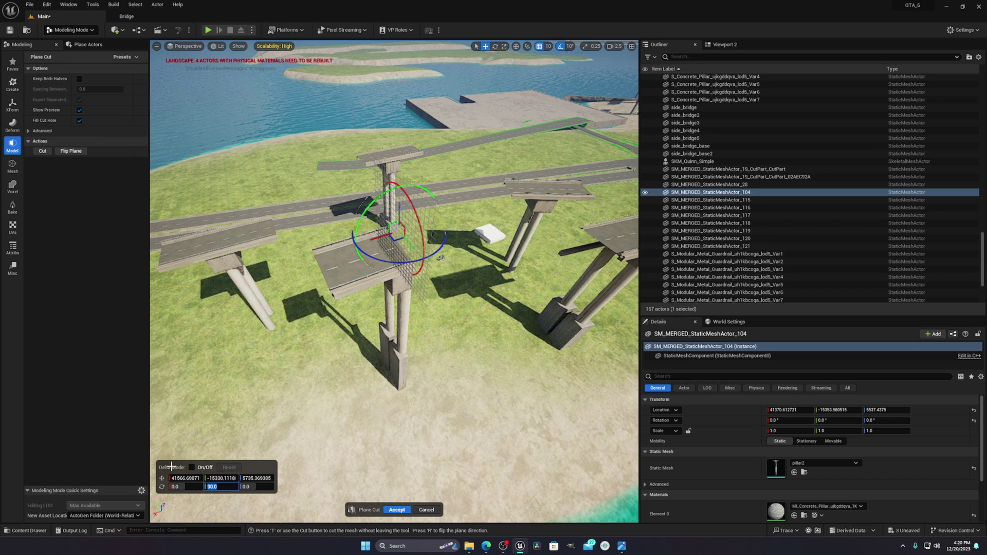
Shift the upright cutting plane along the road deck toward the deck's end.
{"action": "key", "text": "w"}
{"action": "right_click_drag", "start_coordinate": [292, 276], "coordinate": [280, 257]}
{"action": "key", "text": "s"}
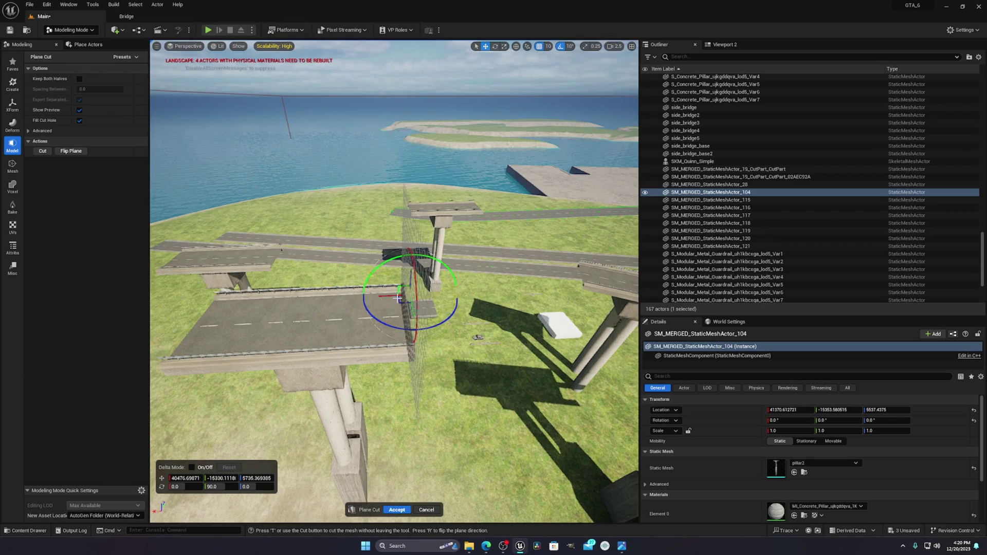
{"action": "mouse_move", "coordinate": [397, 299]}
{"action": "left_mouse_down"}
{"action": "mouse_move", "coordinate": [458, 299]}
{"action": "mouse_move", "coordinate": [413, 296]}
{"action": "left_mouse_up"}
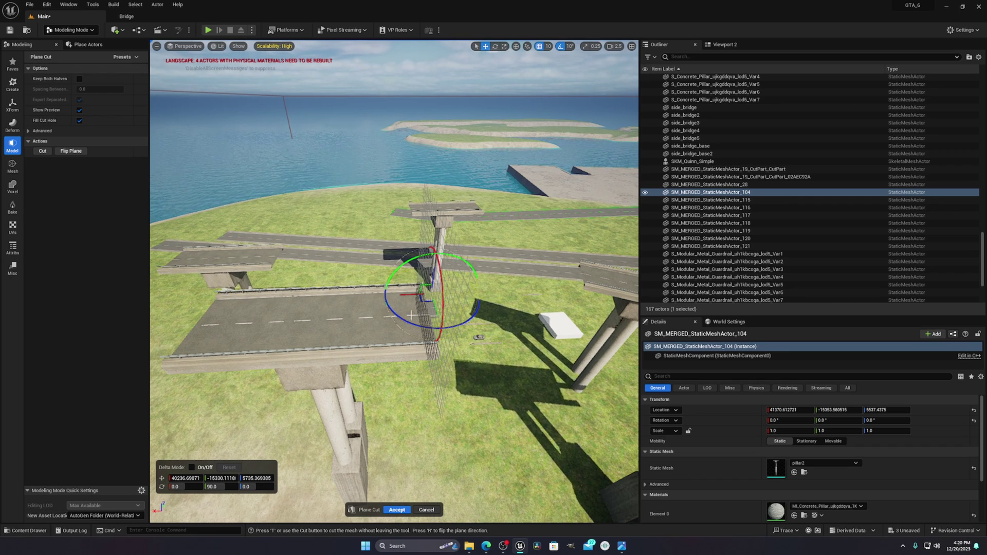
{"action": "left_click_drag", "start_coordinate": [381, 297], "coordinate": [411, 309]}
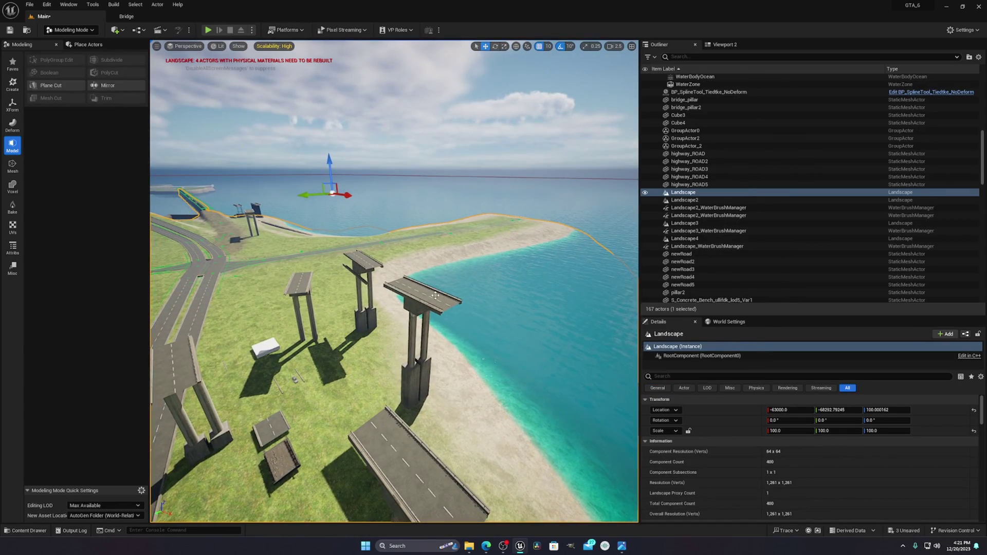
Examine the raised bridge pieces near the beach from above, selecting the concrete side beams along both edges of the separate deck.
{"action": "right_click_drag", "start_coordinate": [391, 283], "coordinate": [421, 296]}
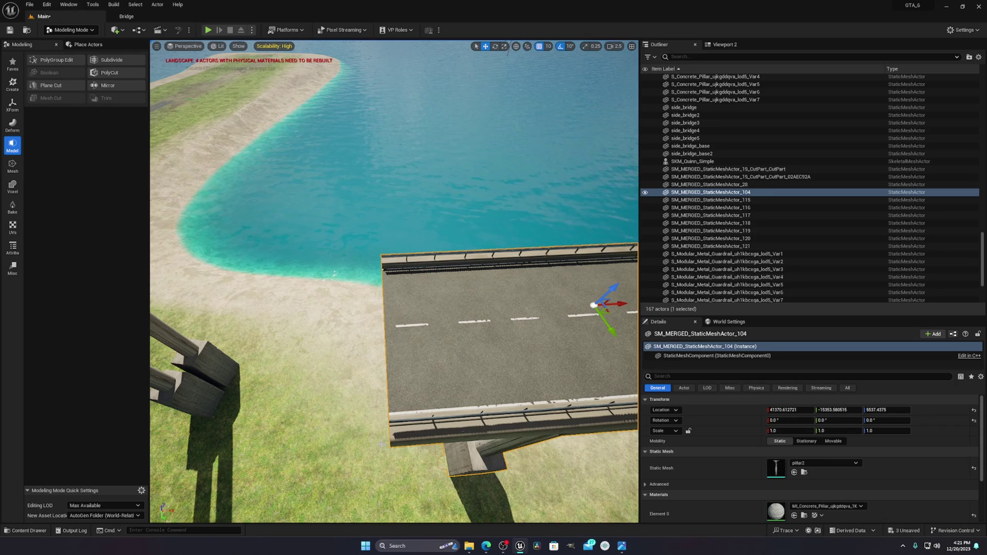
{"action": "right_click_drag", "start_coordinate": [344, 265], "coordinate": [212, 286]}
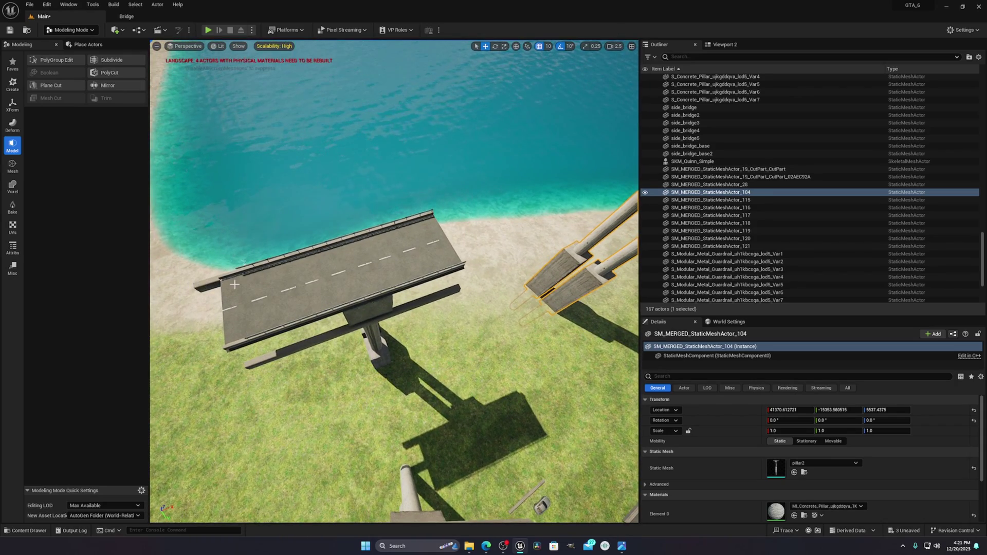
{"action": "right_click_drag", "start_coordinate": [308, 324], "coordinate": [498, 269]}
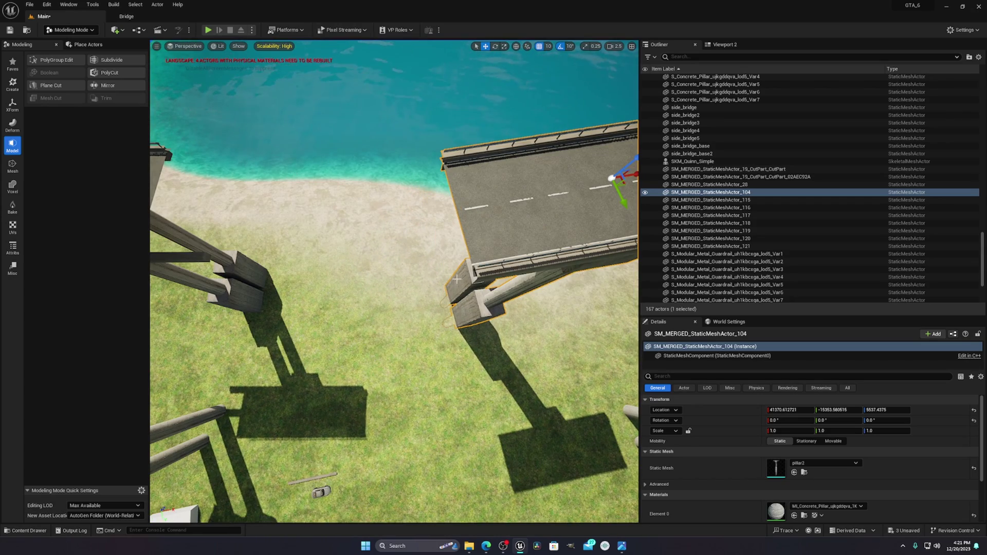
{"action": "mouse_move", "coordinate": [463, 278]}
{"action": "right_mouse_down"}
{"action": "mouse_move", "coordinate": [388, 282]}
{"action": "mouse_move", "coordinate": [451, 275]}
{"action": "right_mouse_up"}
{"action": "left_click", "coordinate": [263, 304]}
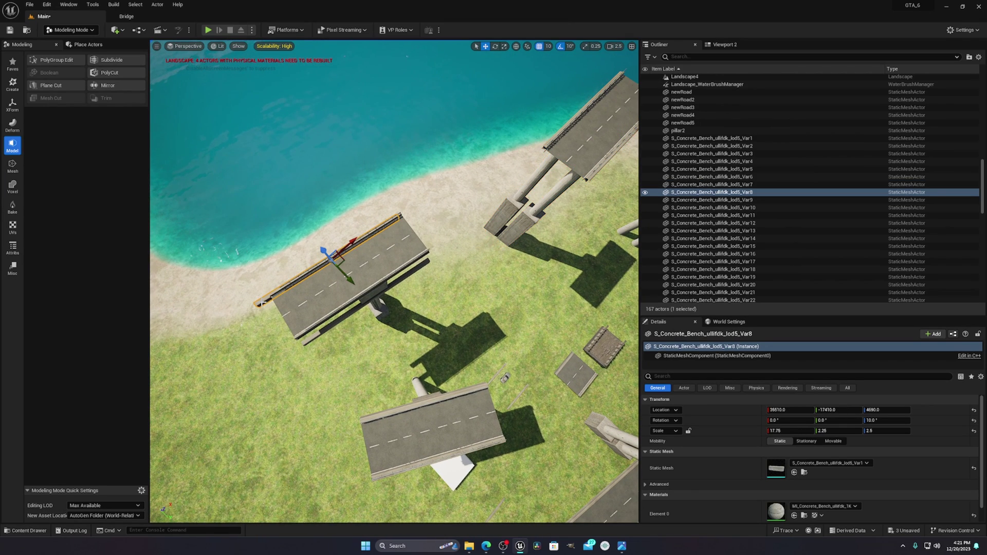
{"action": "left_click", "coordinate": [323, 331]}
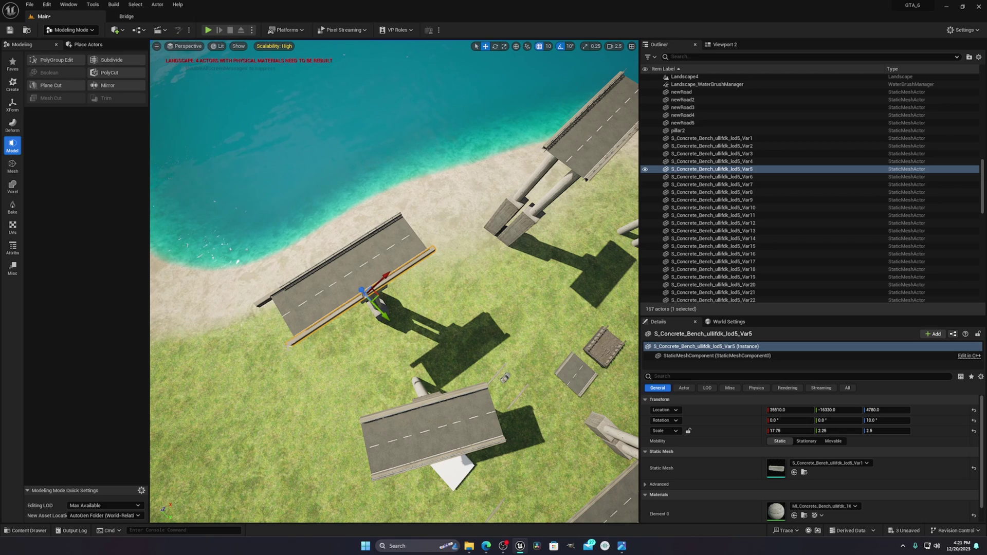
Inspect the island's road layout, then examine the road surface, lane markings and grass edge at close range.
{"action": "right_click_drag", "start_coordinate": [576, 195], "coordinate": [335, 435]}
{"action": "left_click", "coordinate": [433, 320]}
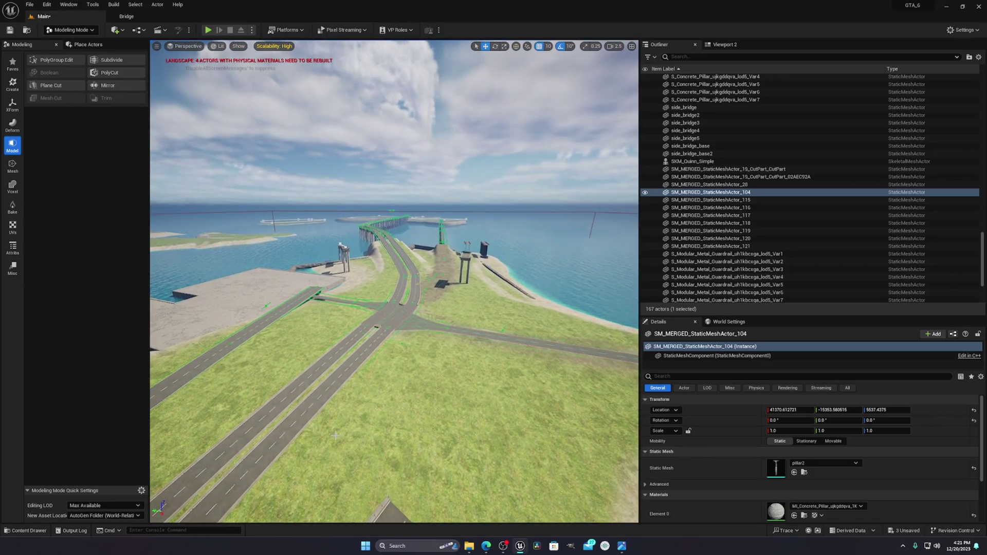
{"action": "left_click", "coordinate": [225, 370]}
{"action": "scroll", "coordinate": [246, 393], "scroll_direction": "up", "scroll_amount": 4}
{"action": "right_click_drag", "start_coordinate": [225, 370], "coordinate": [273, 415]}
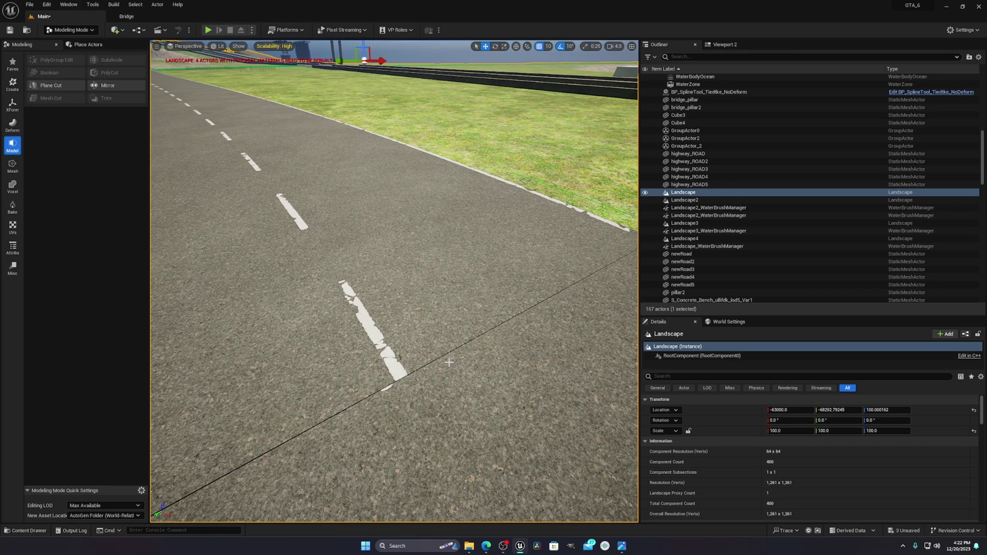
{"action": "right_click_drag", "start_coordinate": [257, 380], "coordinate": [530, 303]}
{"action": "right_click_drag", "start_coordinate": [272, 296], "coordinate": [508, 314]}
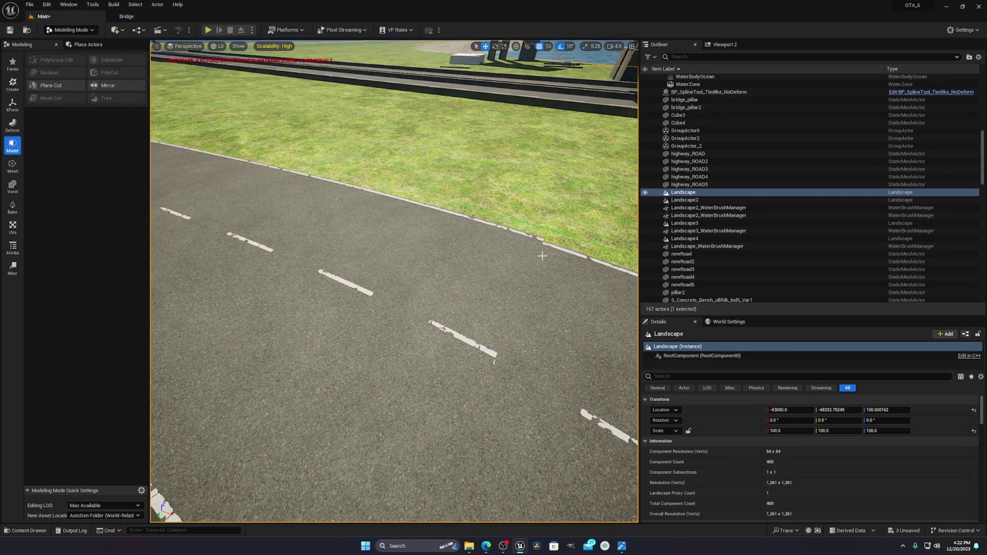
{"action": "right_click_drag", "start_coordinate": [542, 256], "coordinate": [423, 280]}
{"action": "right_click_drag", "start_coordinate": [392, 347], "coordinate": [410, 350]}
Focus on the merged bridge piece near the beach and review its placement relative to the island roads and existing bridges.
{"action": "left_click", "coordinate": [423, 359]}
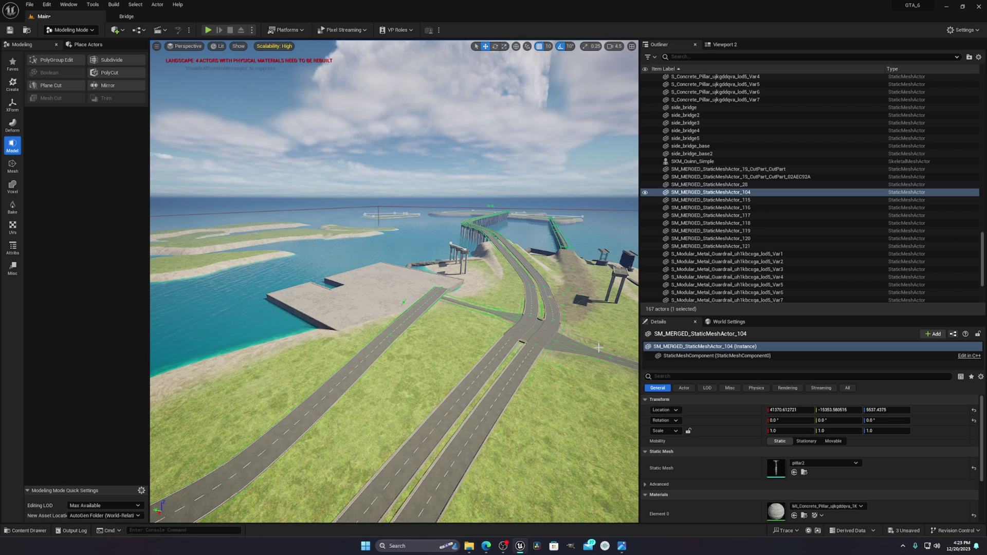
{"action": "key", "text": "f"}
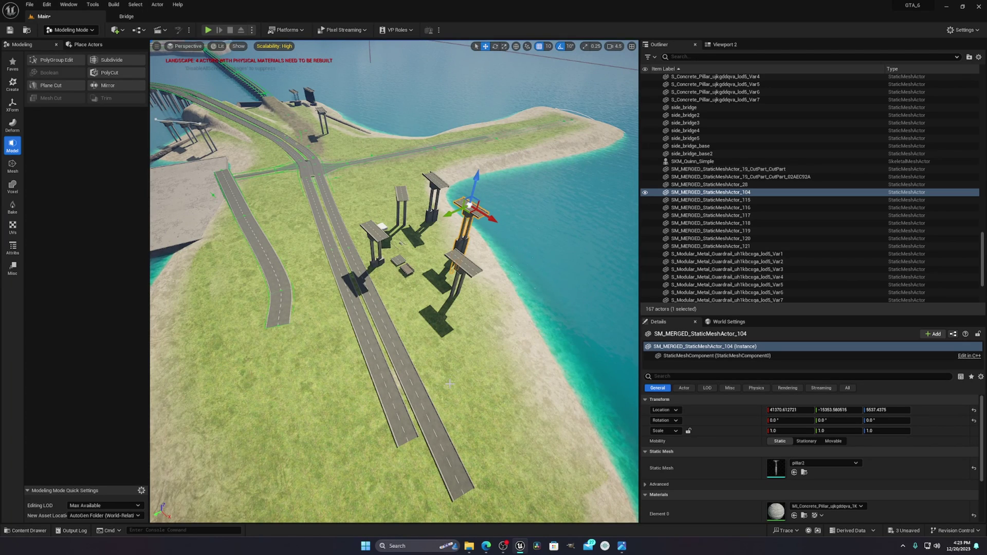
{"action": "right_click_drag", "start_coordinate": [455, 387], "coordinate": [386, 359]}
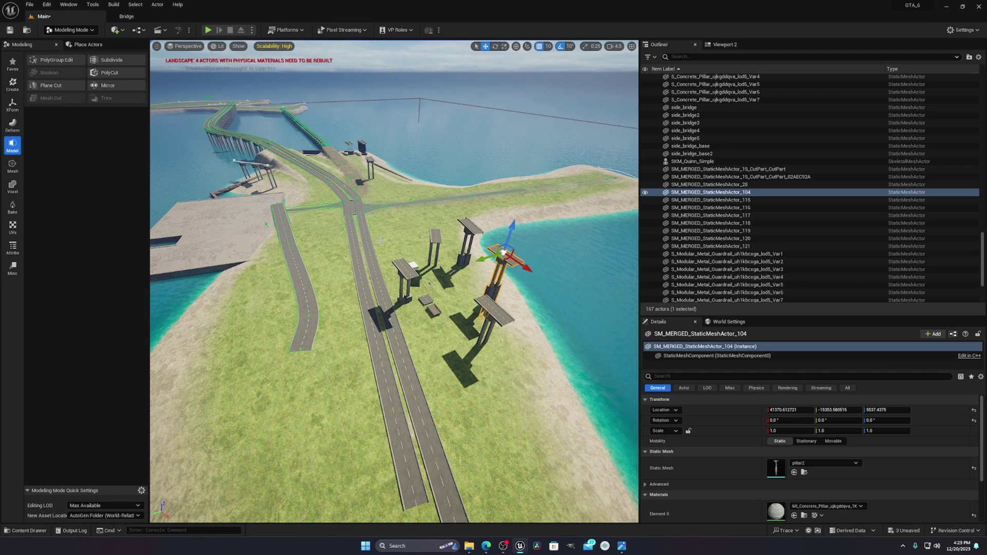
{"action": "right_click_drag", "start_coordinate": [321, 172], "coordinate": [292, 140]}
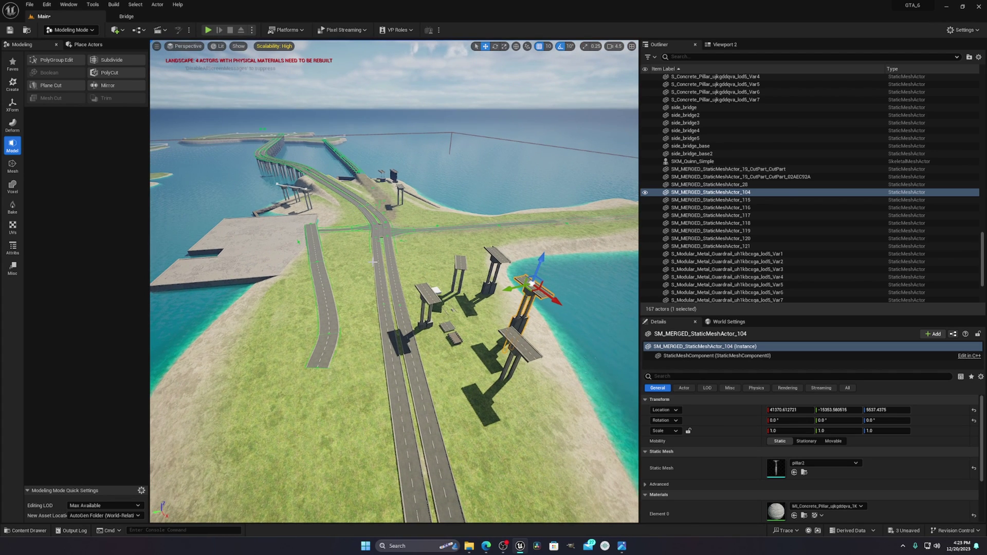